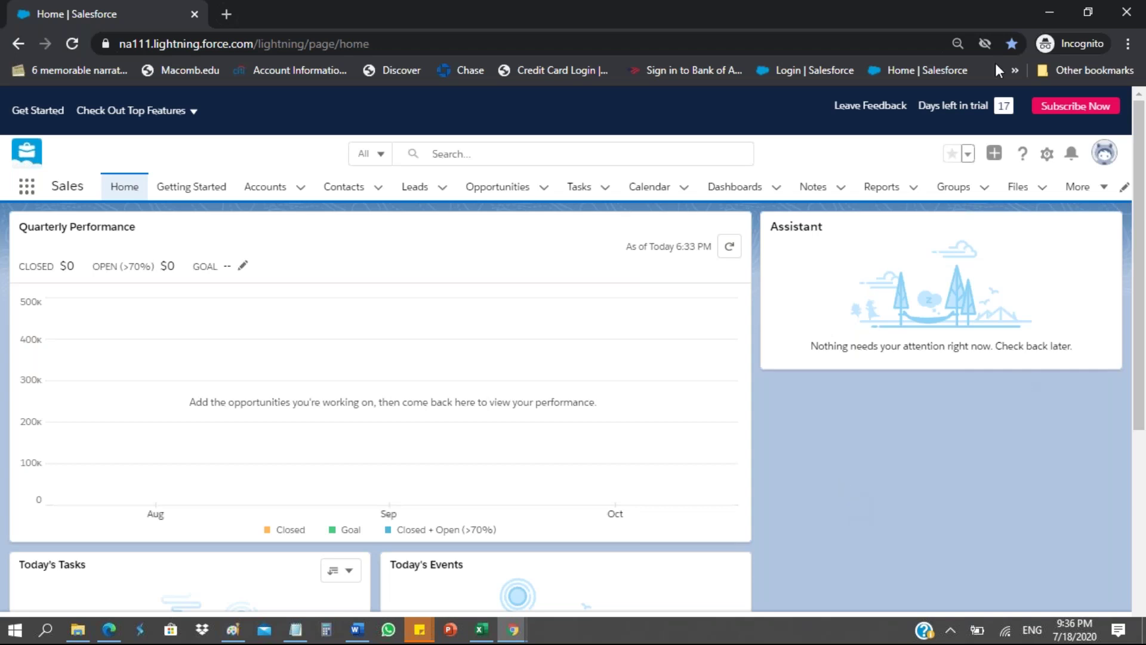
Switch to the browser window showing the Standard User Clone profile and open the list of user profiles
click(1049, 12)
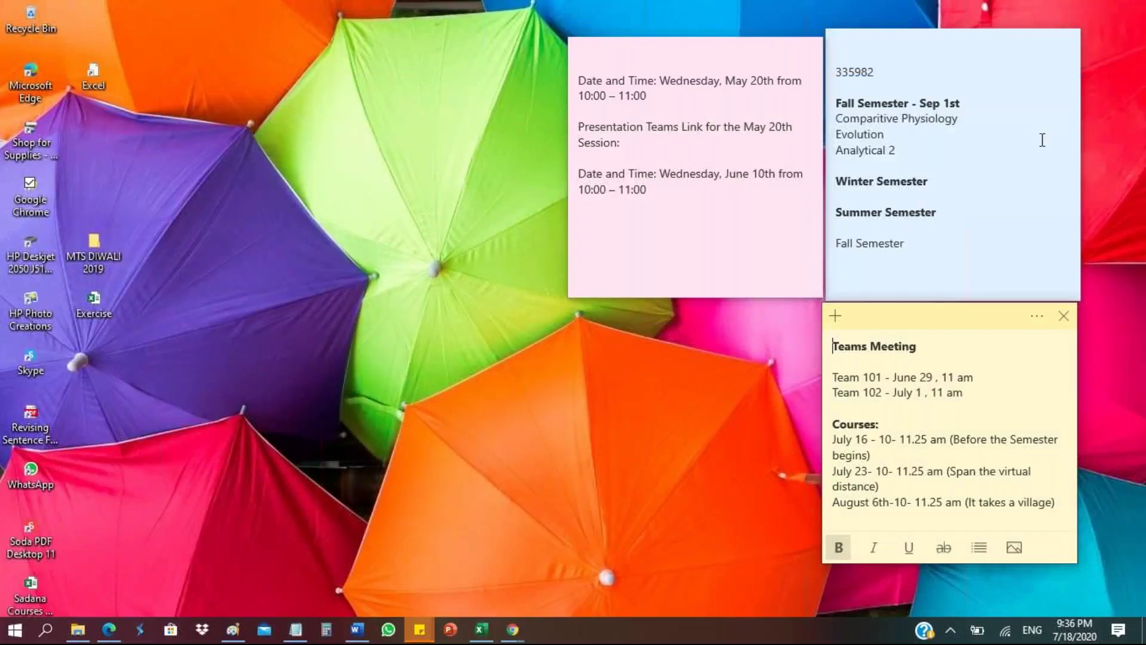
click(513, 629)
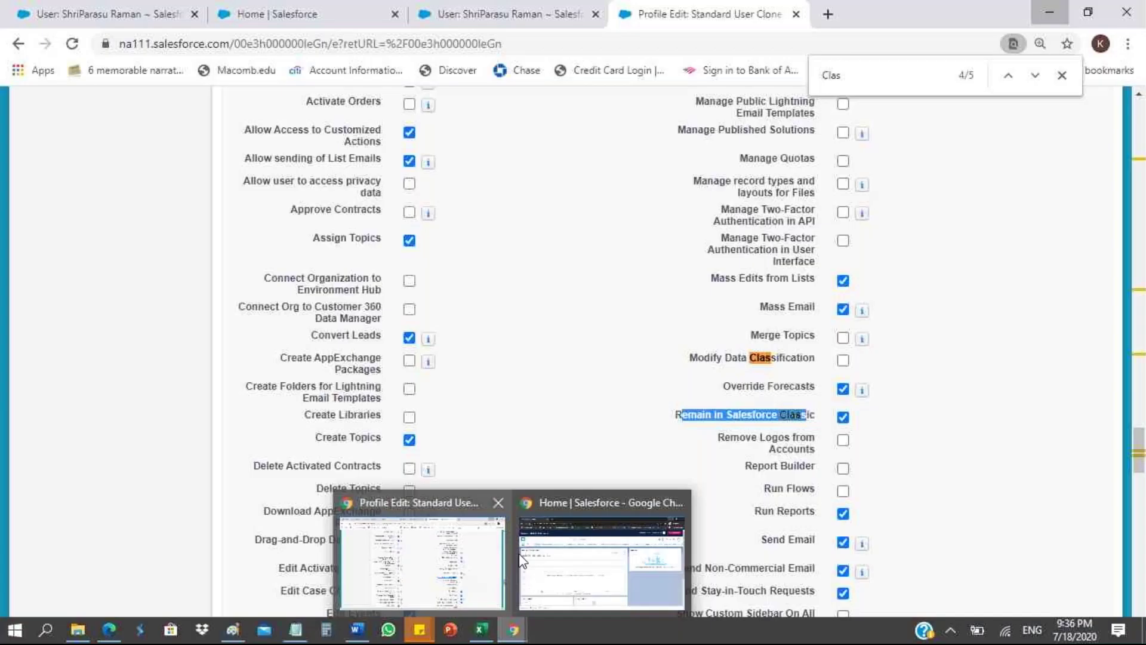
click(473, 561)
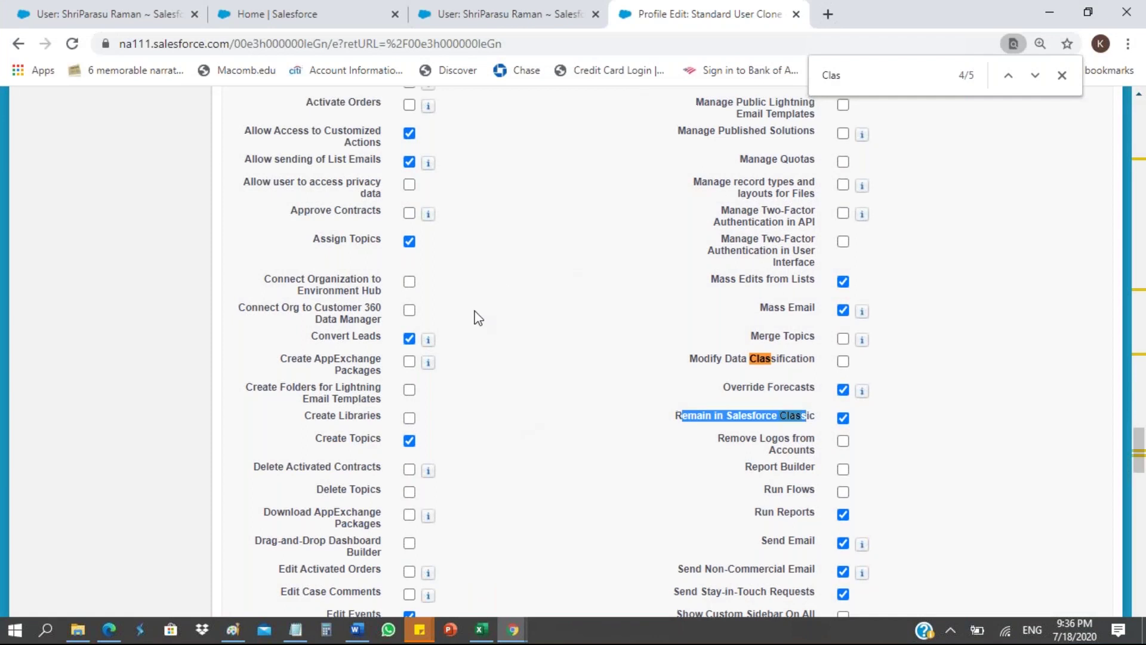
scroll(473, 317, down, 10)
scroll(437, 320, up, 15)
scroll(518, 255, up, 20)
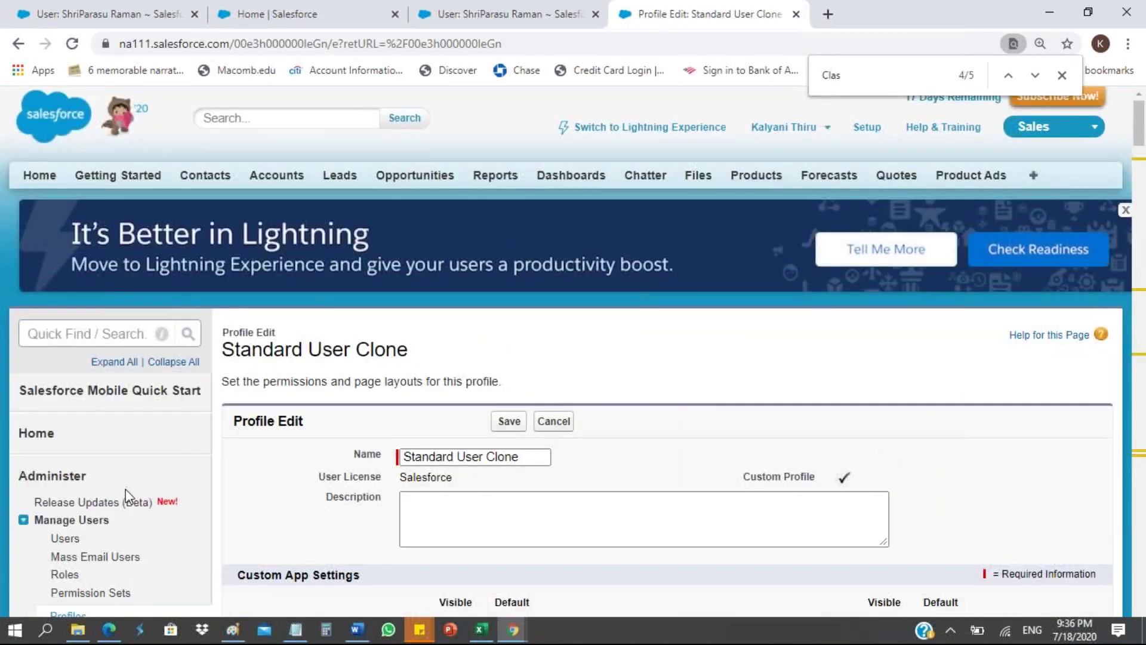
scroll(125, 489, down, 3)
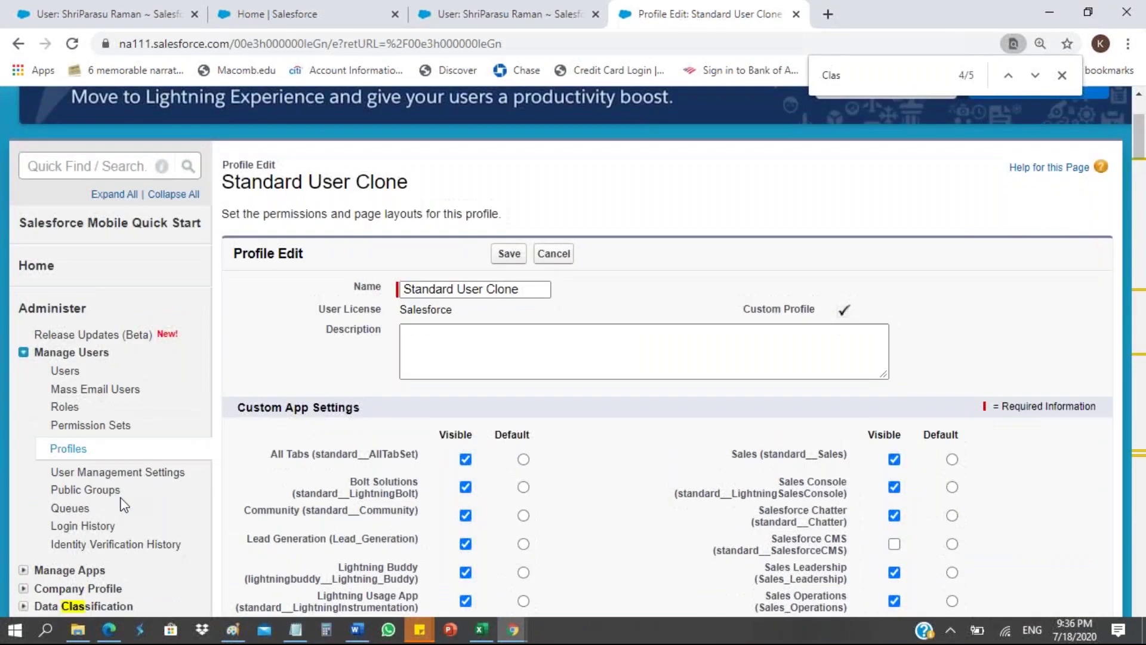
click(61, 453)
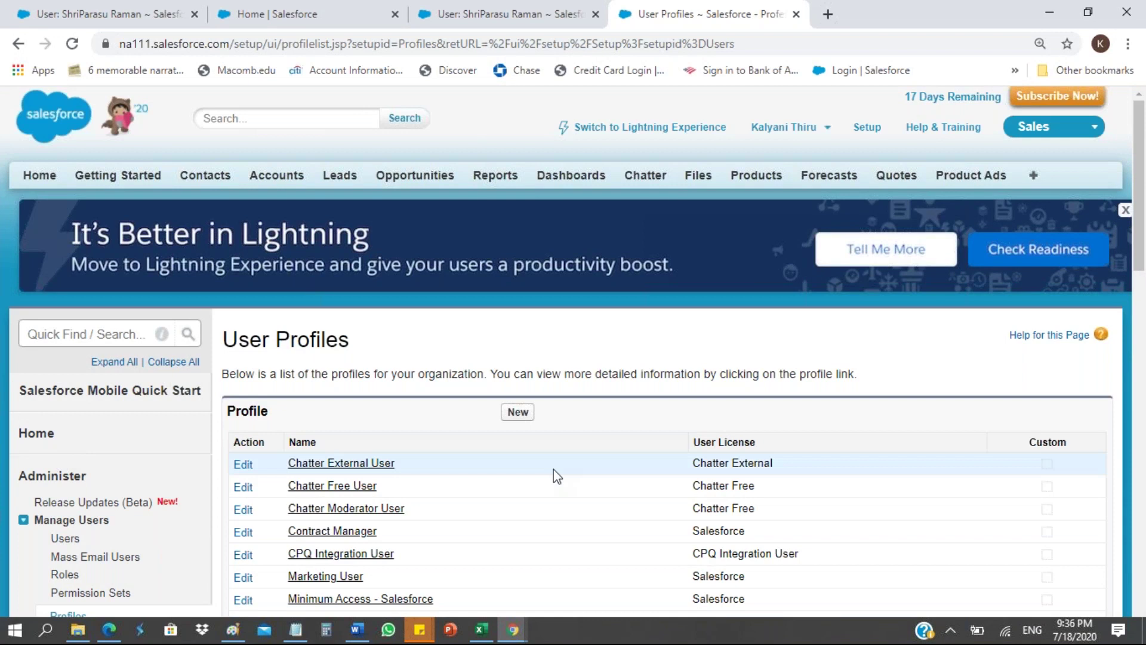
Try to clone the Marketing User profile from the Classic profile list
scroll(501, 512, down, 2)
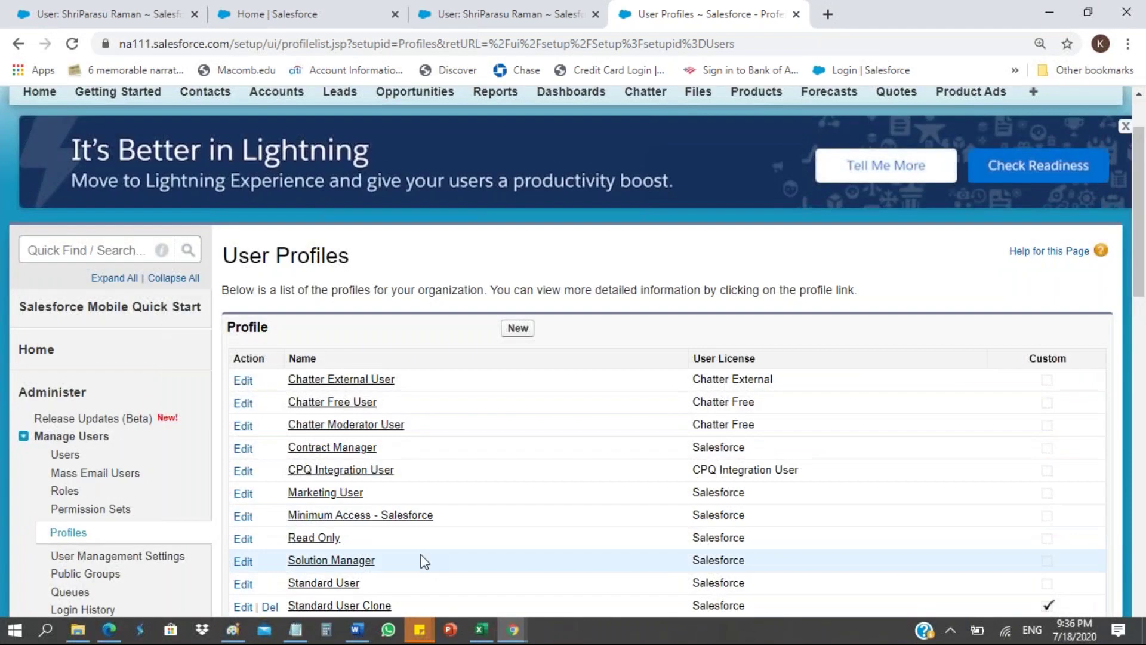
click(308, 495)
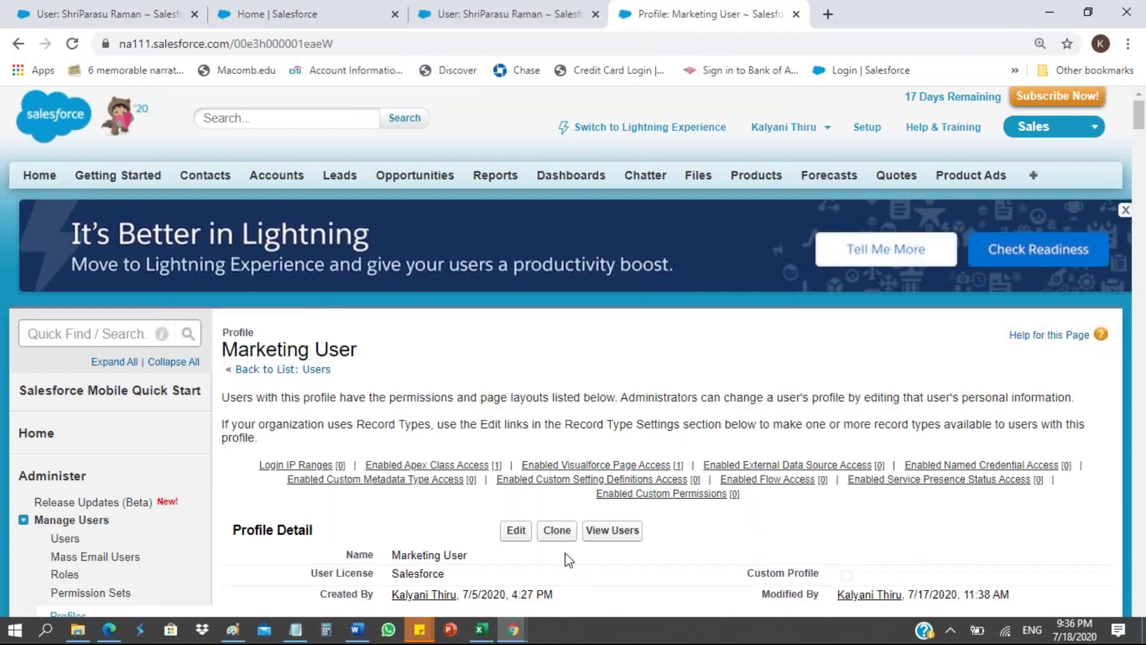
click(556, 530)
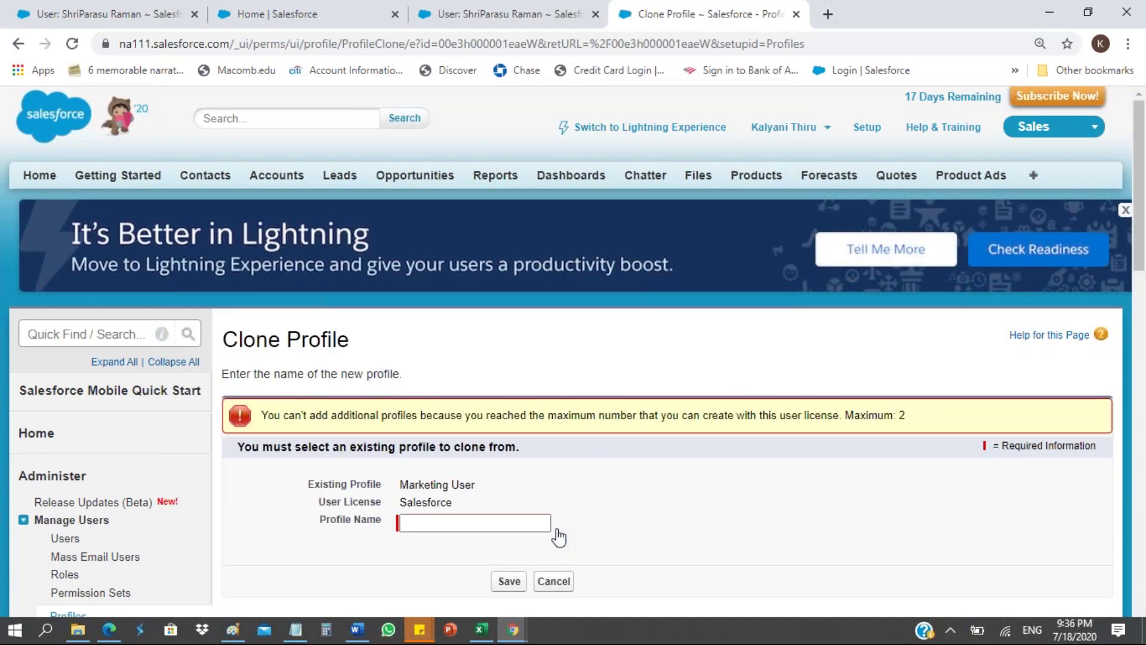
click(499, 529)
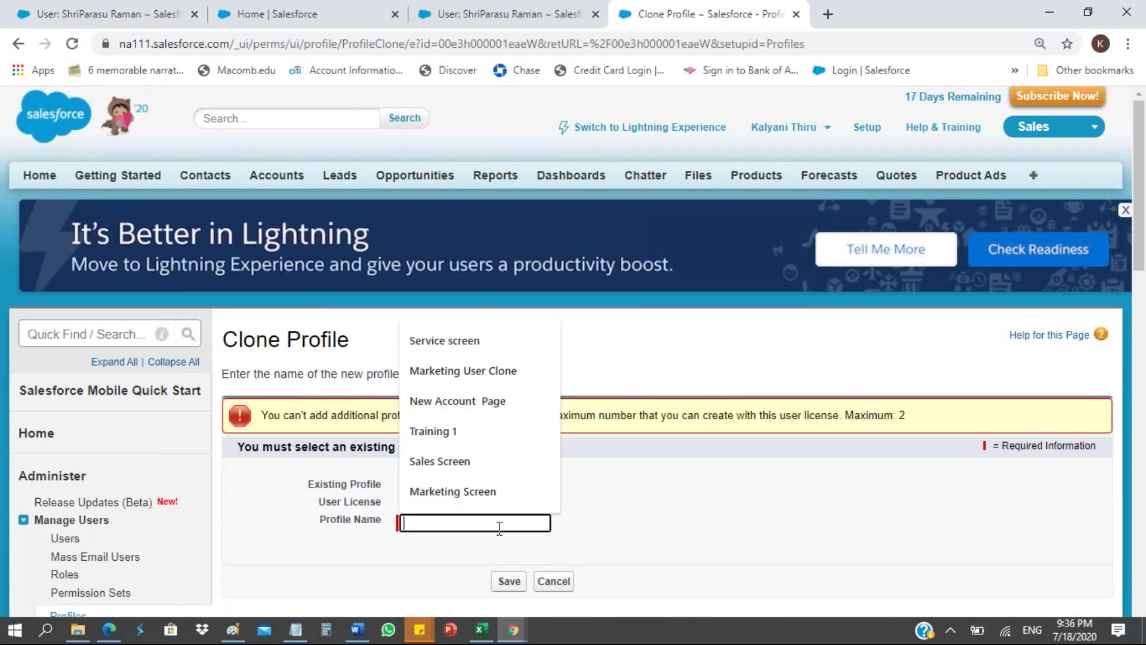
text(Ma)
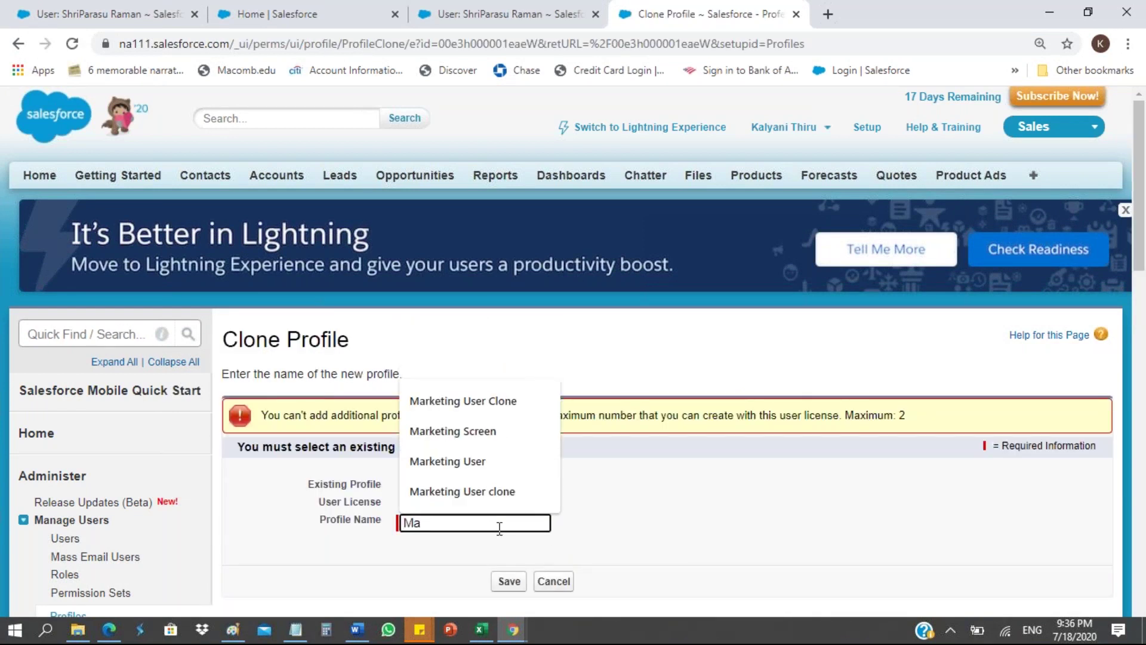
key(BackSpace)
key(BackSpace)
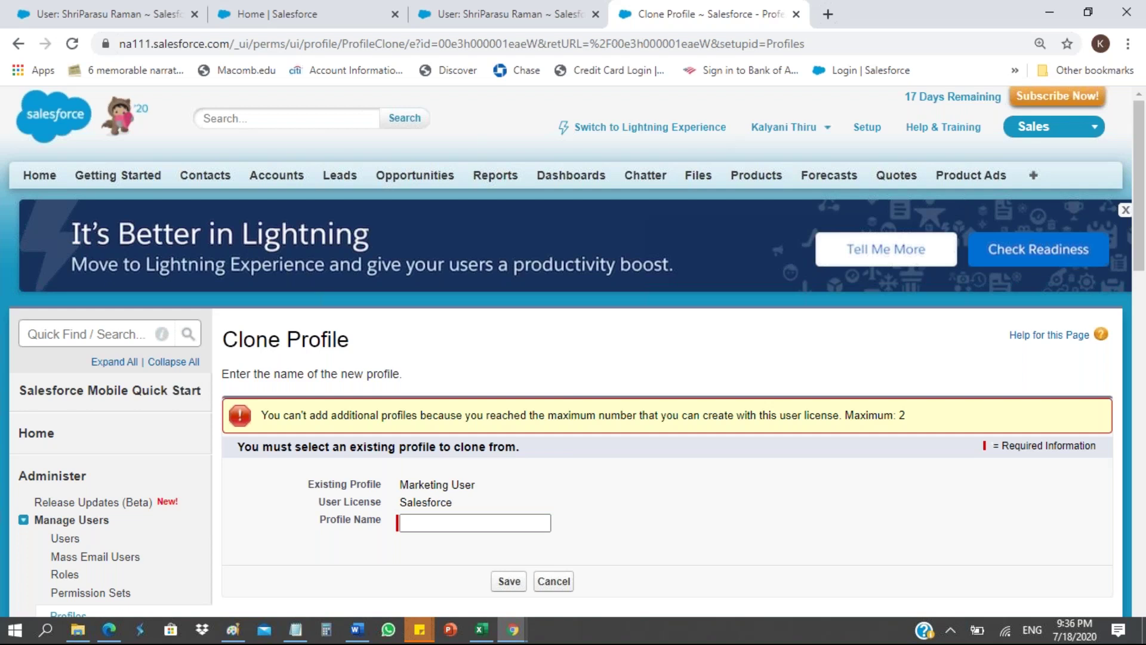
Switch to Lightning Experience, open Setup, and close the duplicate user record tab
click(650, 127)
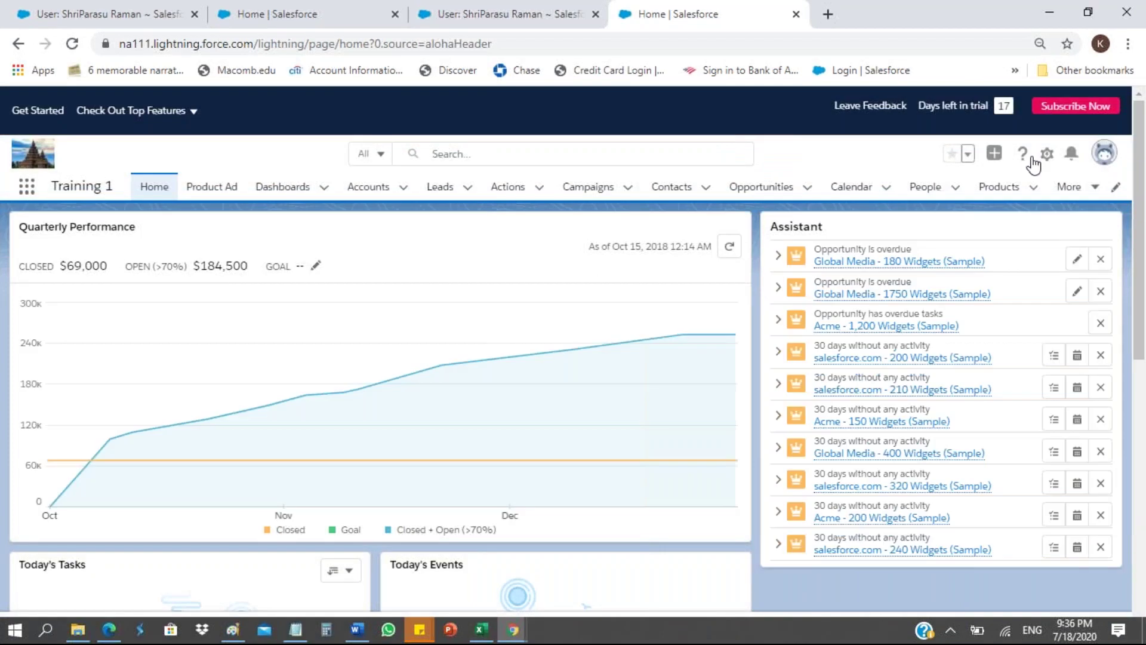
click(1049, 156)
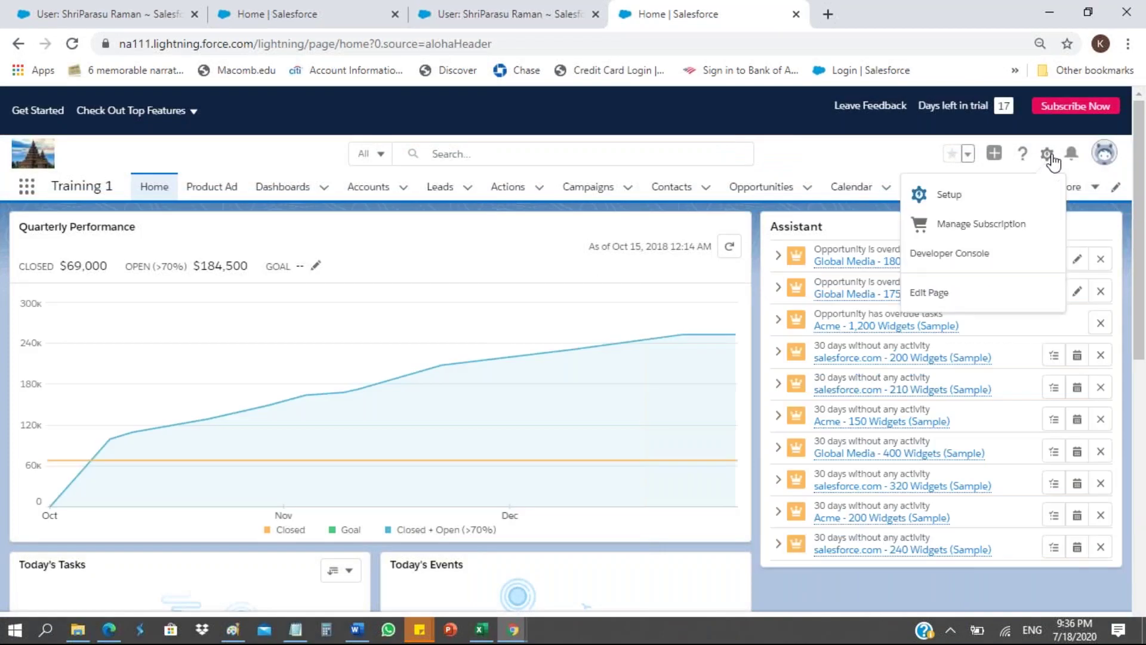
click(940, 194)
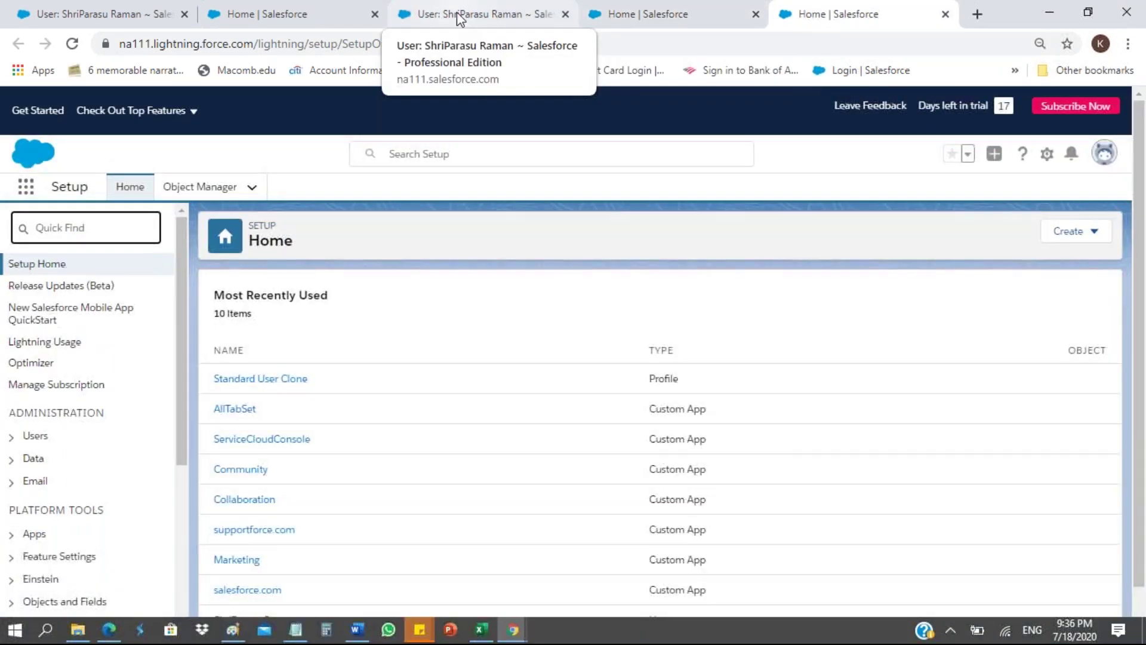
click(565, 16)
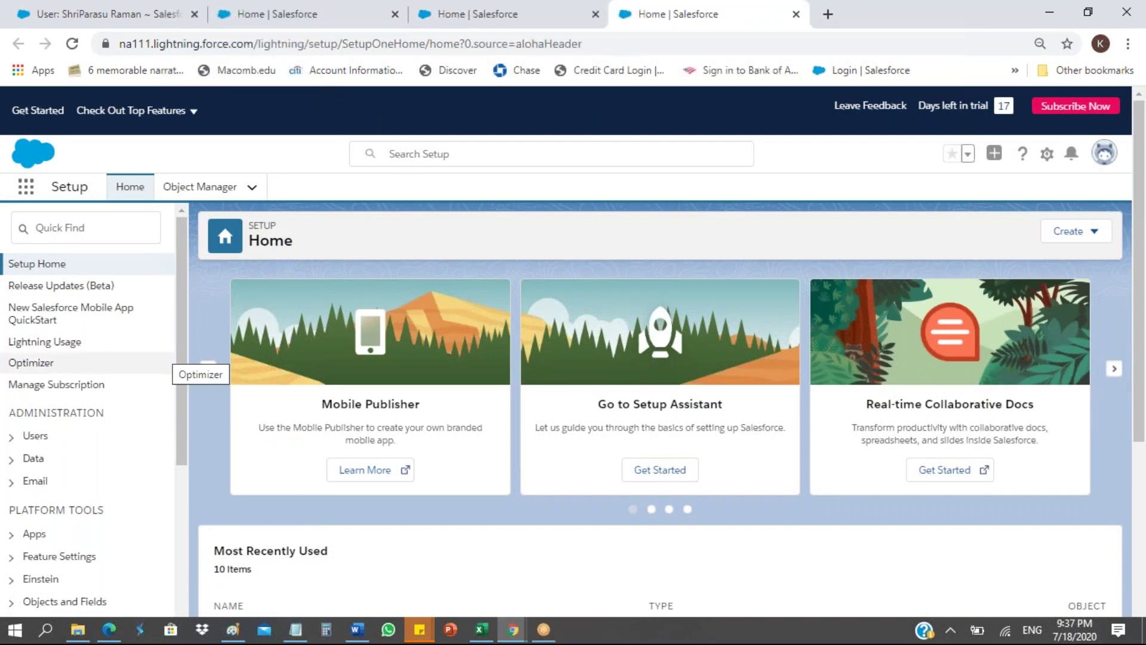
Find the Profiles page in Setup by searching for "profile" and open it
click(55, 229)
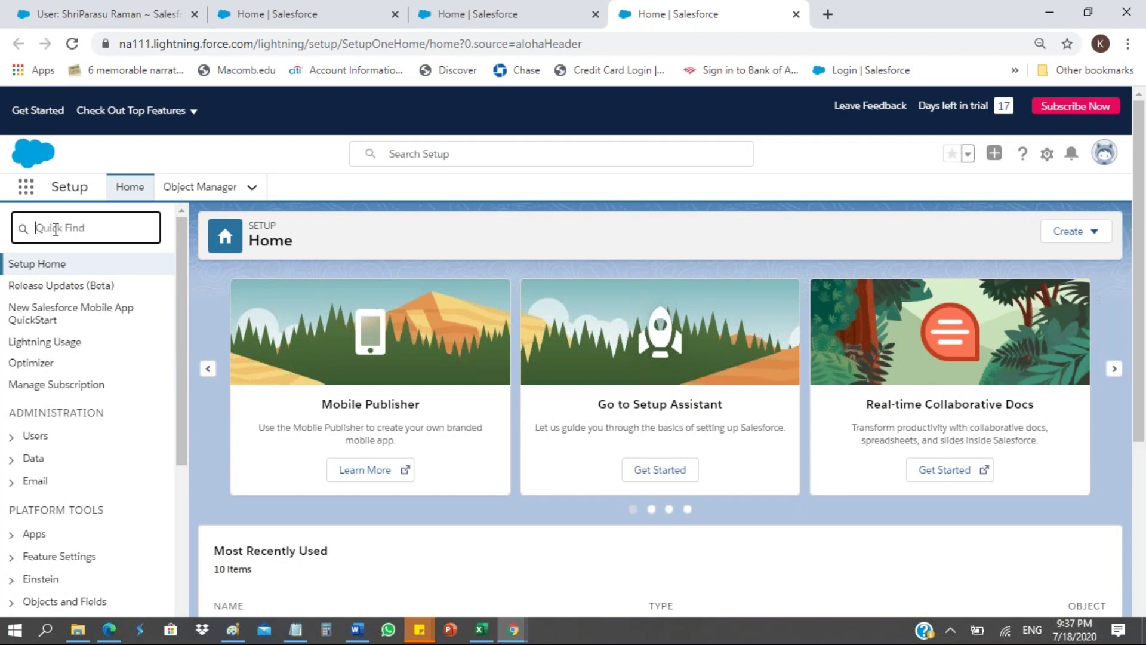
text(profile)
click(55, 288)
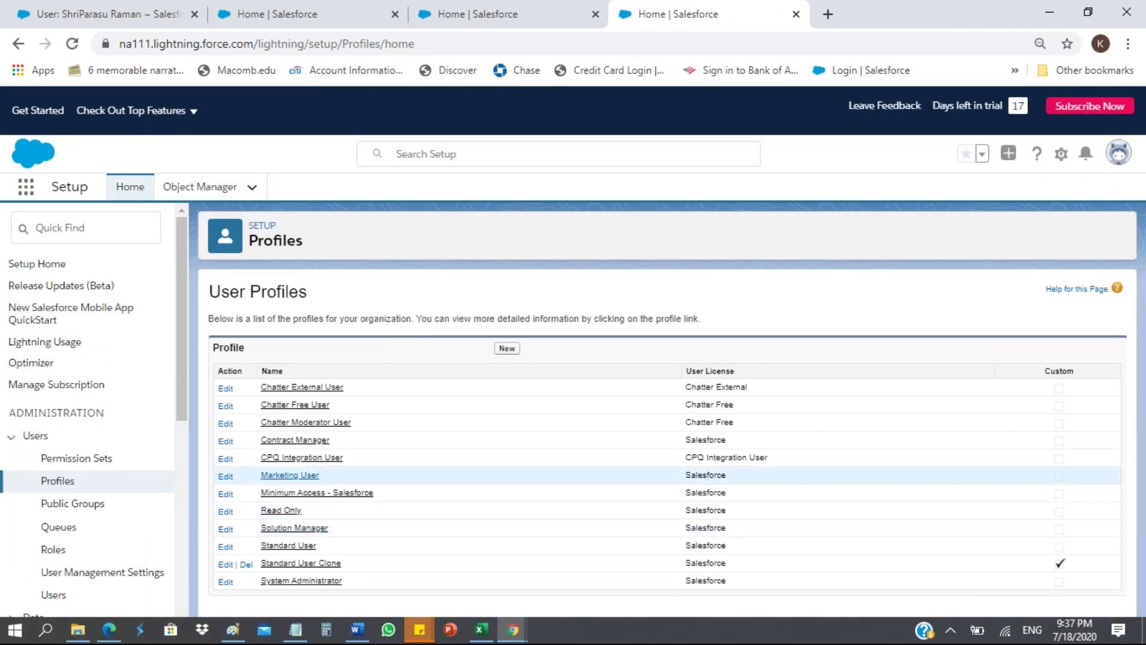
Try to clone the Marketing User profile under the name "Traning Marketing User", then cancel the clone
click(290, 475)
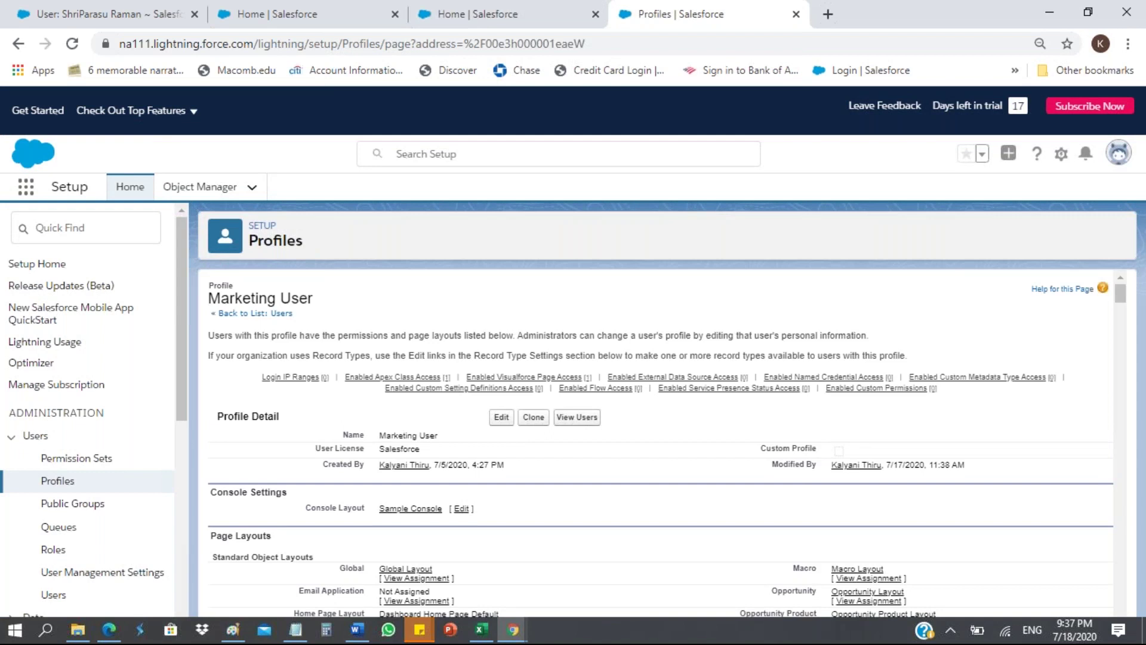
click(533, 417)
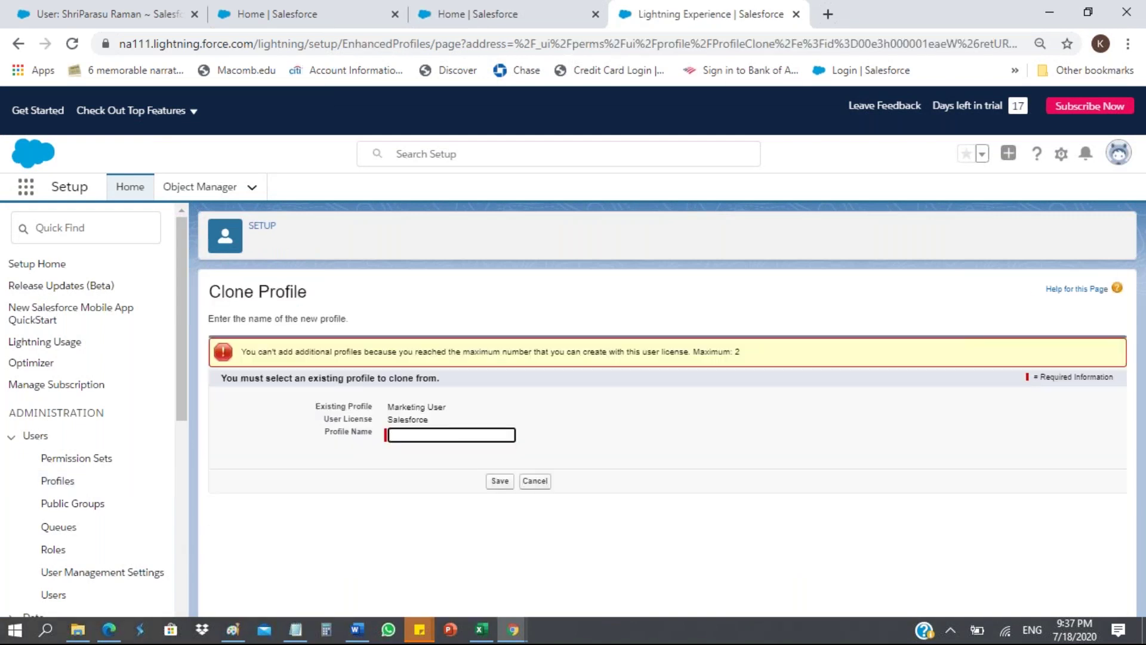
text(Traning Marketing User)
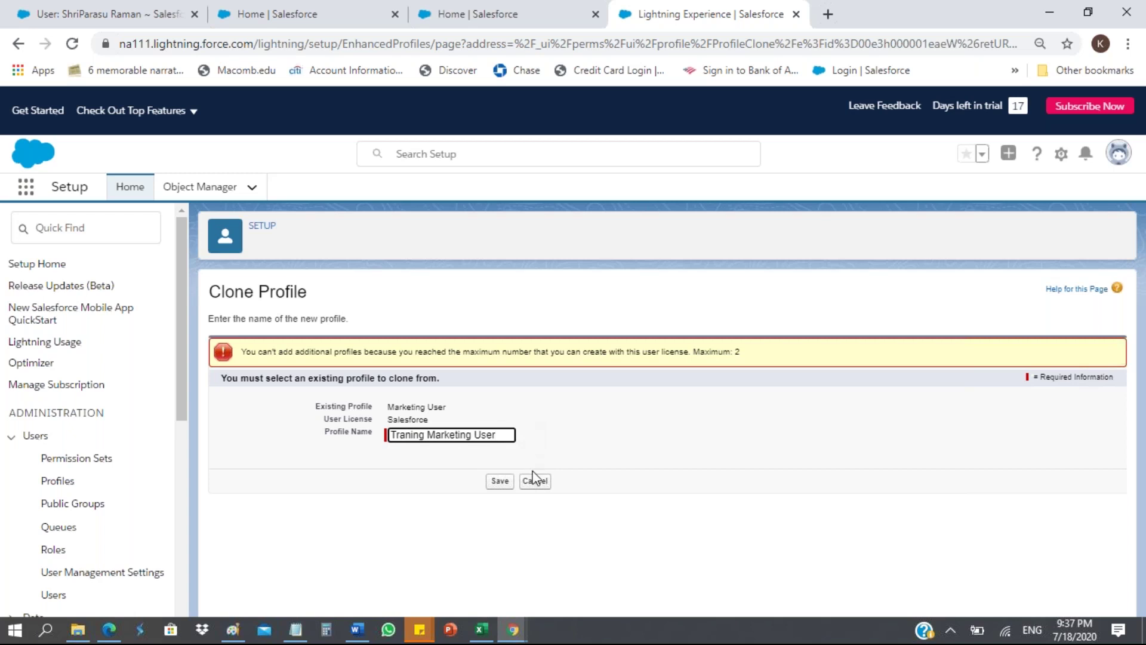
click(537, 481)
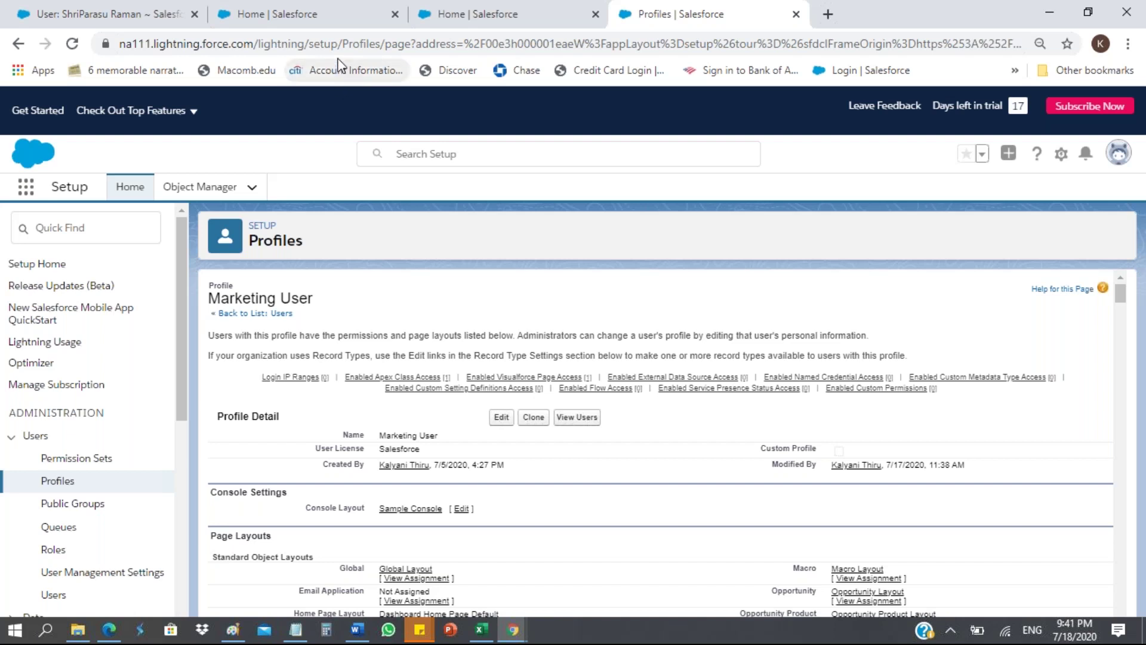
Return to the open user record in Classic and examine the user's name and assigned profile
click(487, 15)
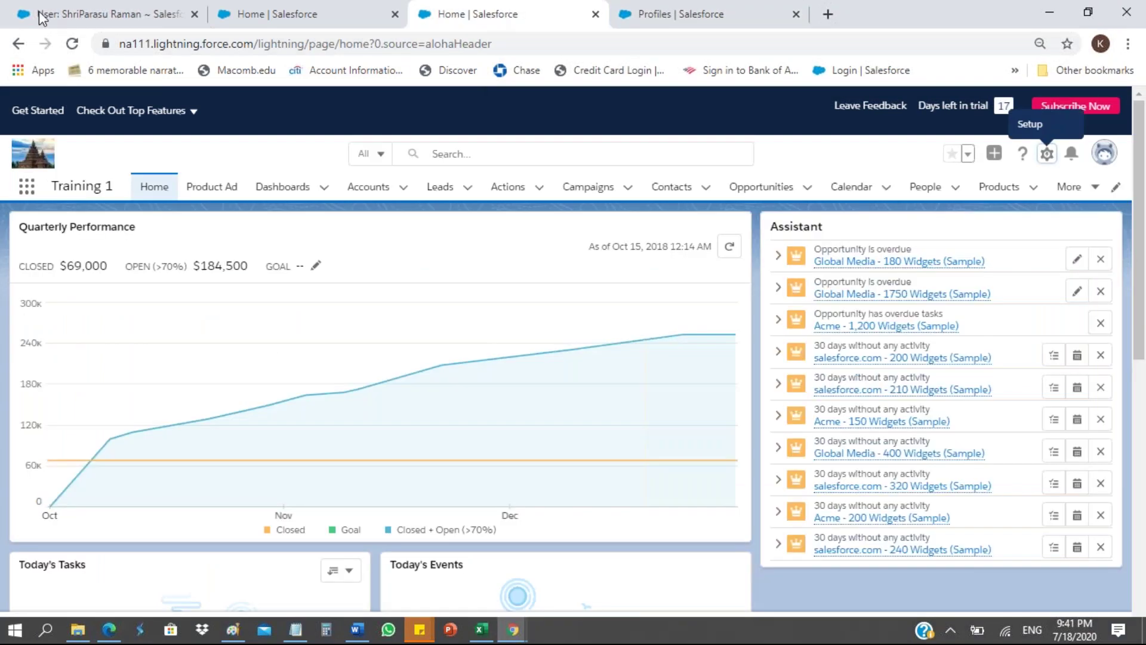
click(41, 17)
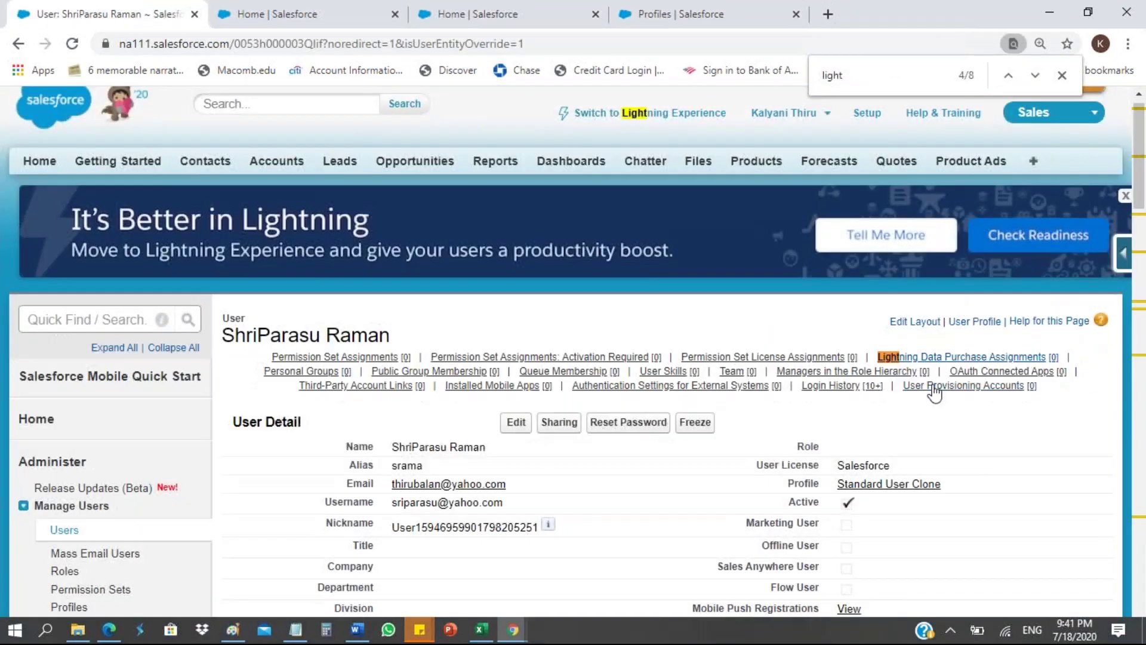
drag(965, 489, 827, 489)
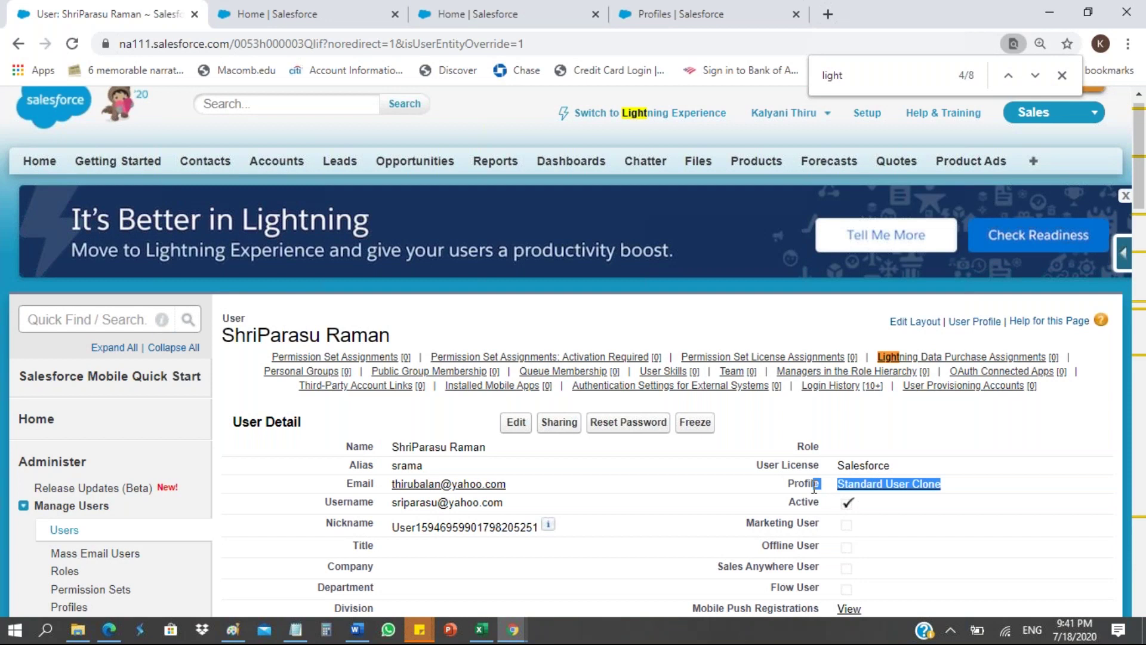
double_click(814, 488)
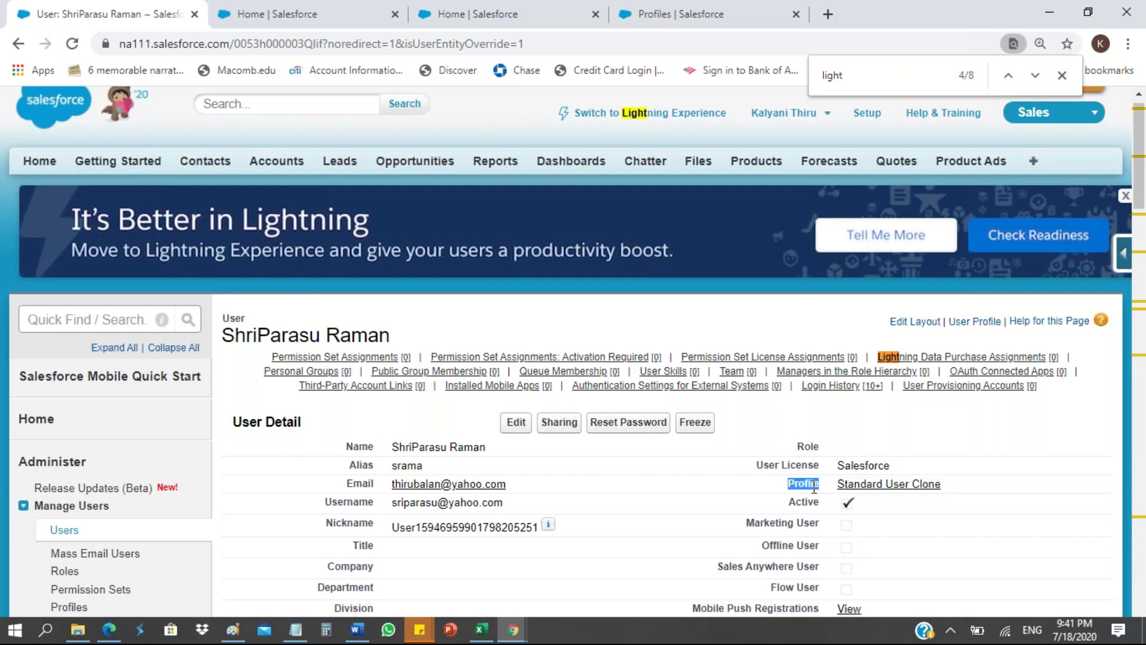
drag(392, 447, 485, 446)
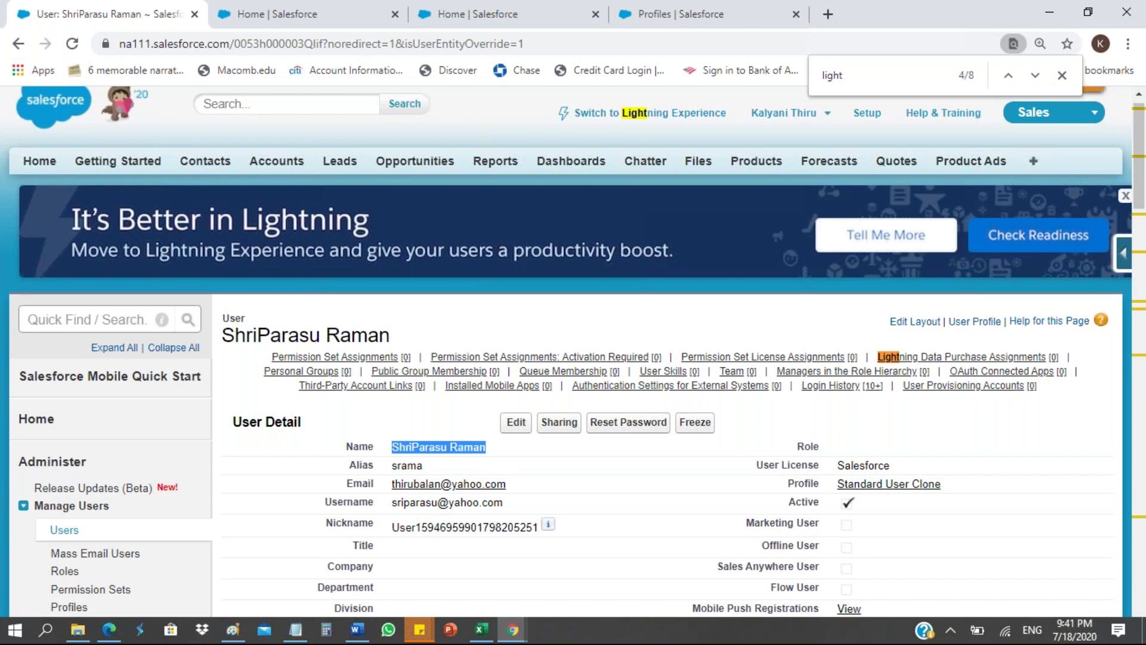
Review the Marketing User profile's console settings, page layouts, field-level security, custom app settings and tab settings
click(711, 9)
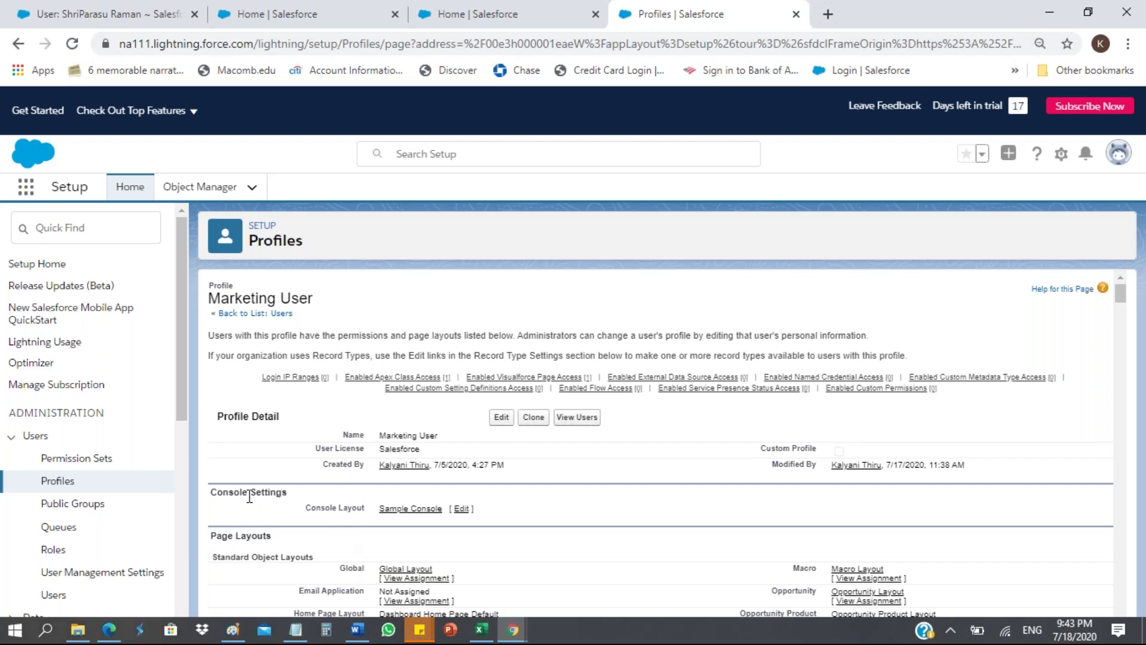
drag(216, 491, 275, 491)
drag(222, 535, 268, 533)
scroll(268, 533, down, 7)
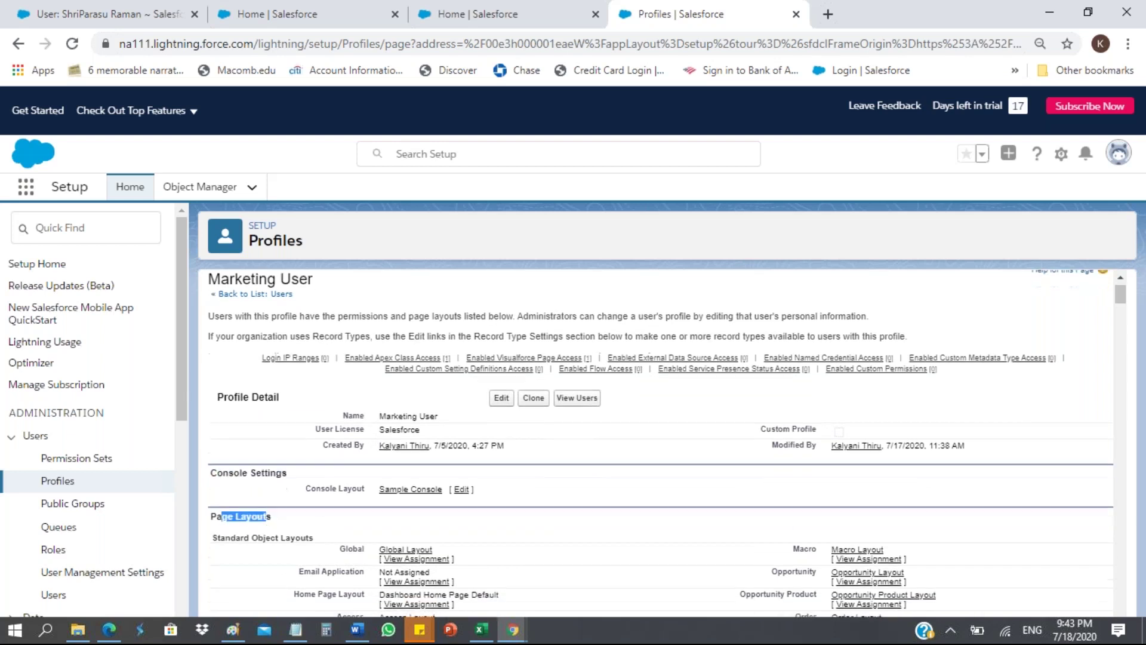
scroll(258, 531, down, 10)
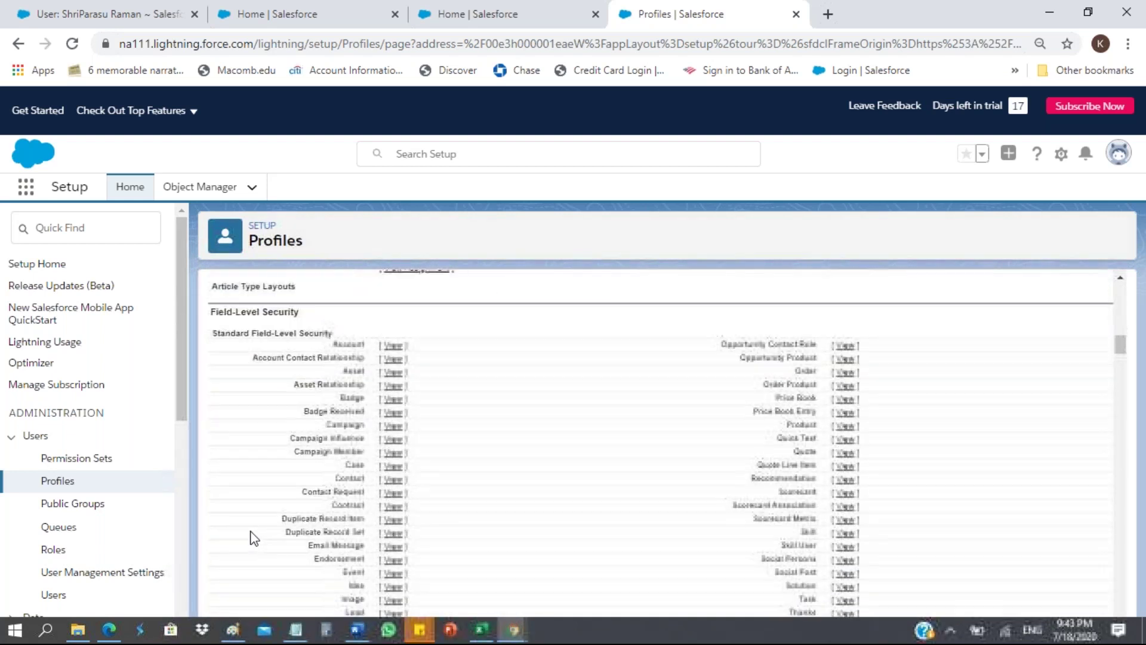
scroll(250, 531, up, 3)
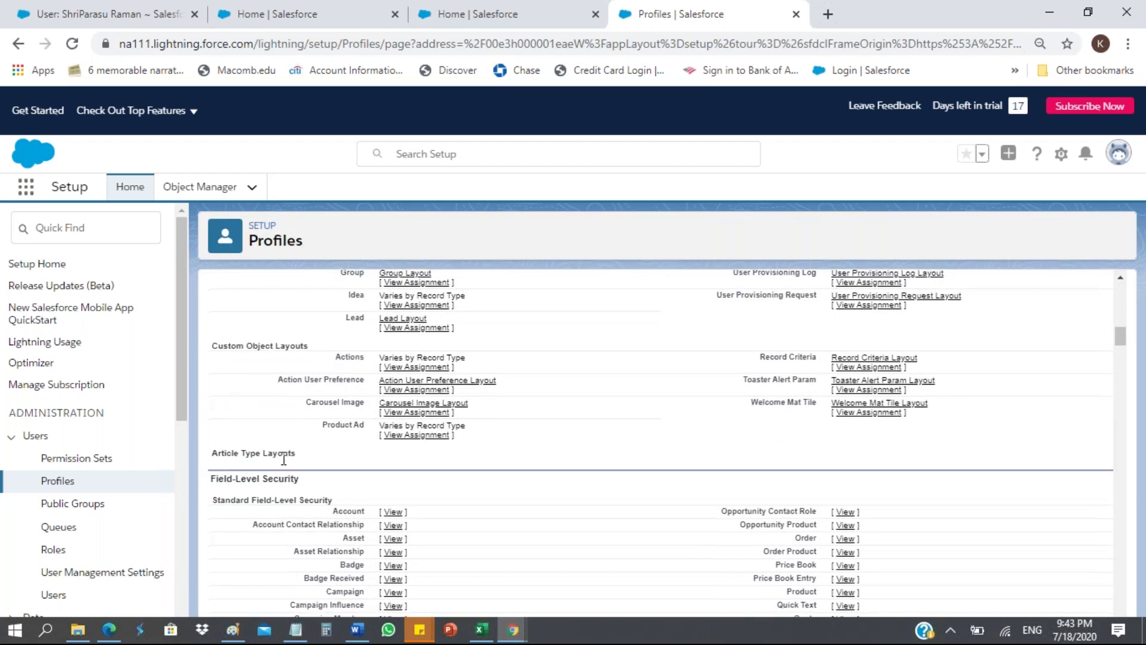
scroll(332, 354, down, 7)
scroll(279, 464, down, 5)
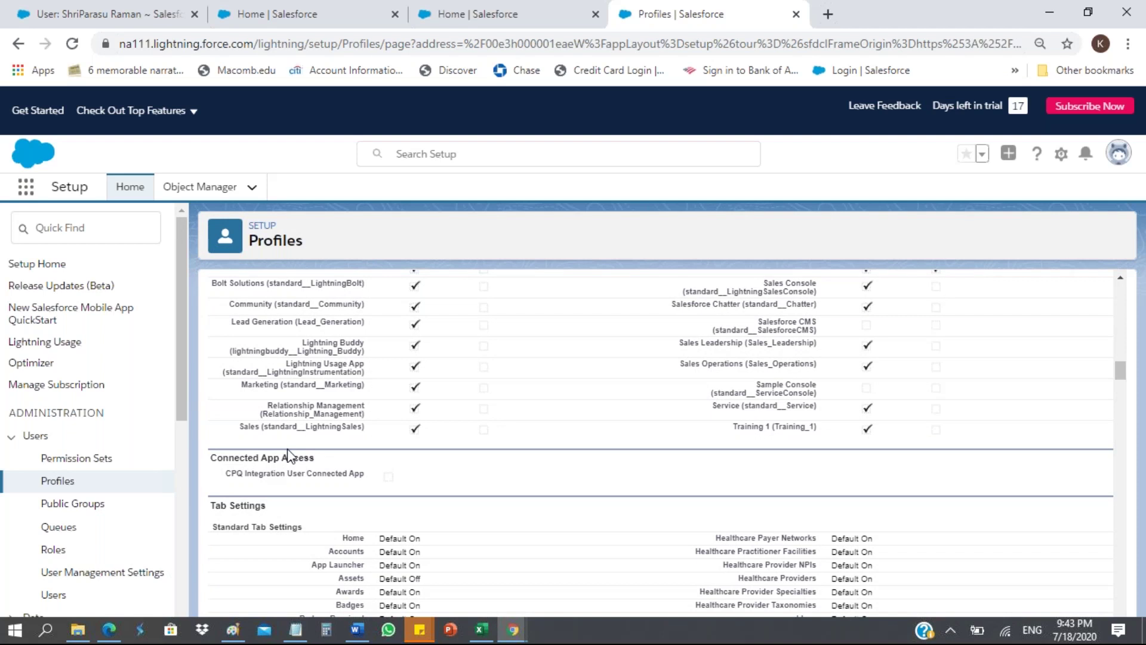
scroll(289, 457, up, 6)
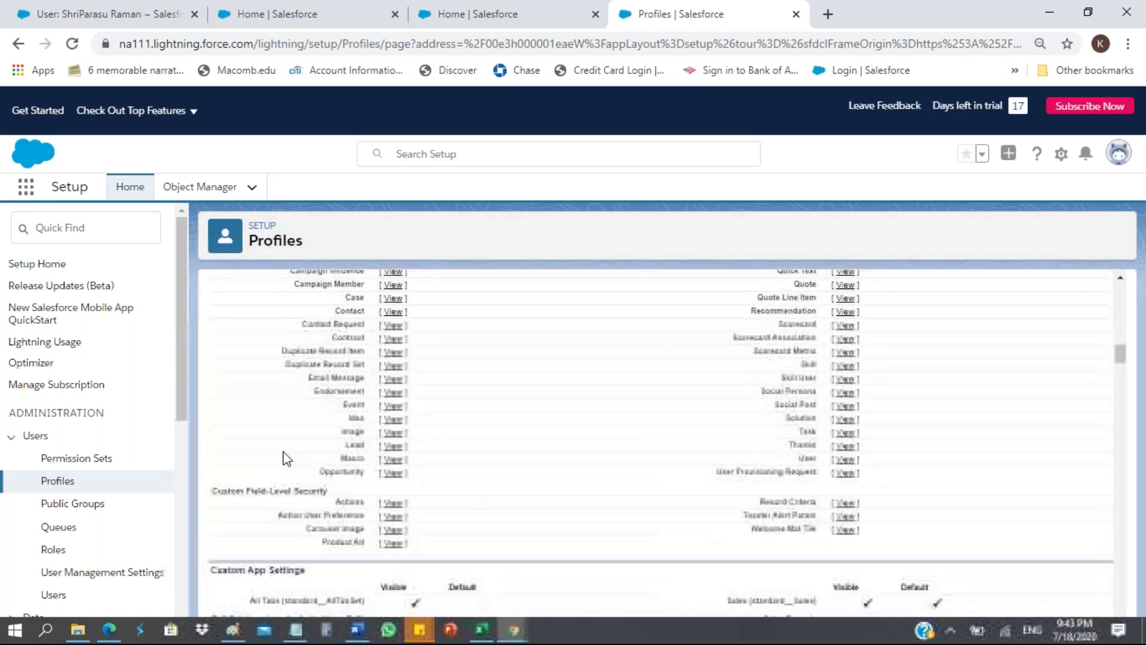
scroll(287, 458, up, 15)
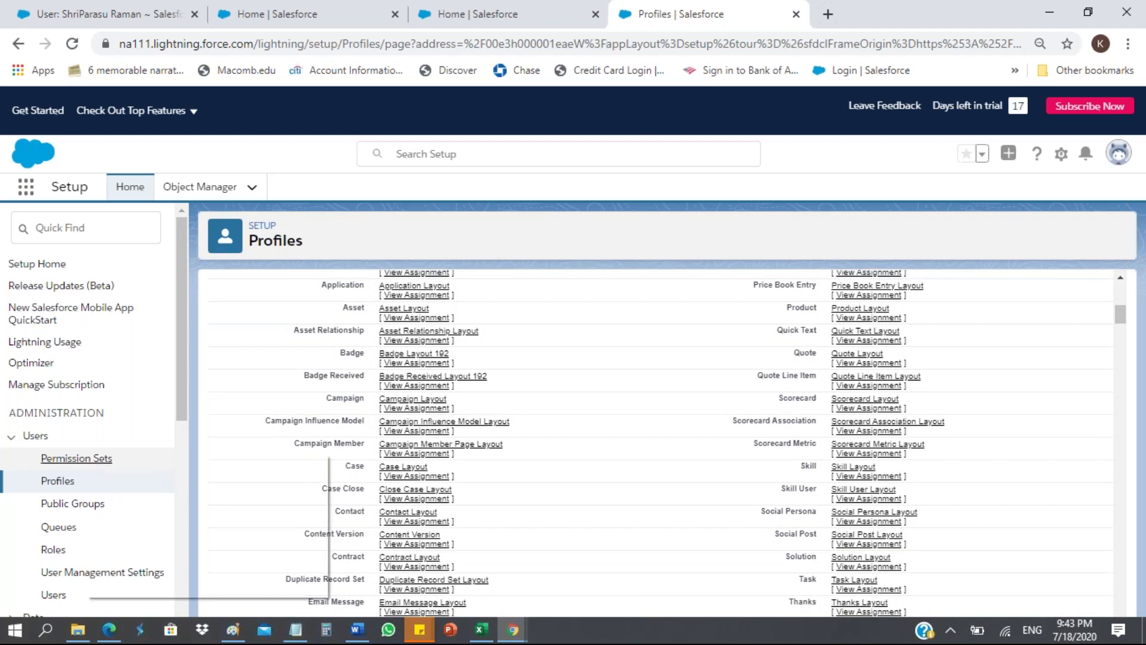
Open the Permission Sets setup page in a new browser tab
right_click(87, 456)
click(149, 465)
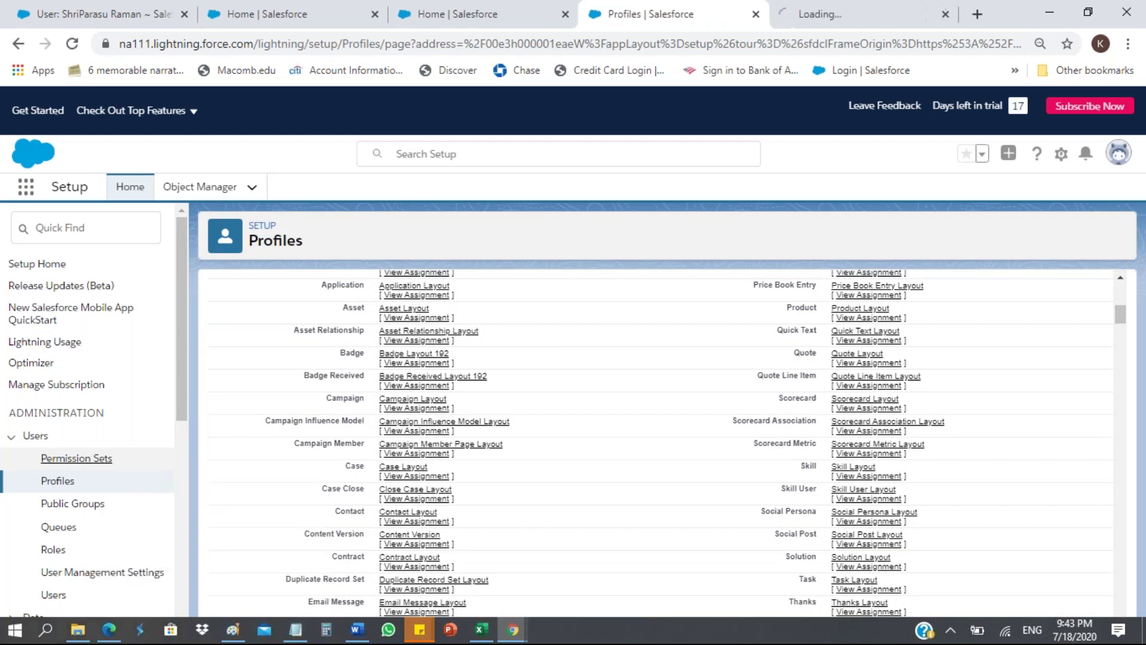
Open the "Profile access to Training 1" permission set and review its Apps and System settings, including Assigned Apps
click(800, 16)
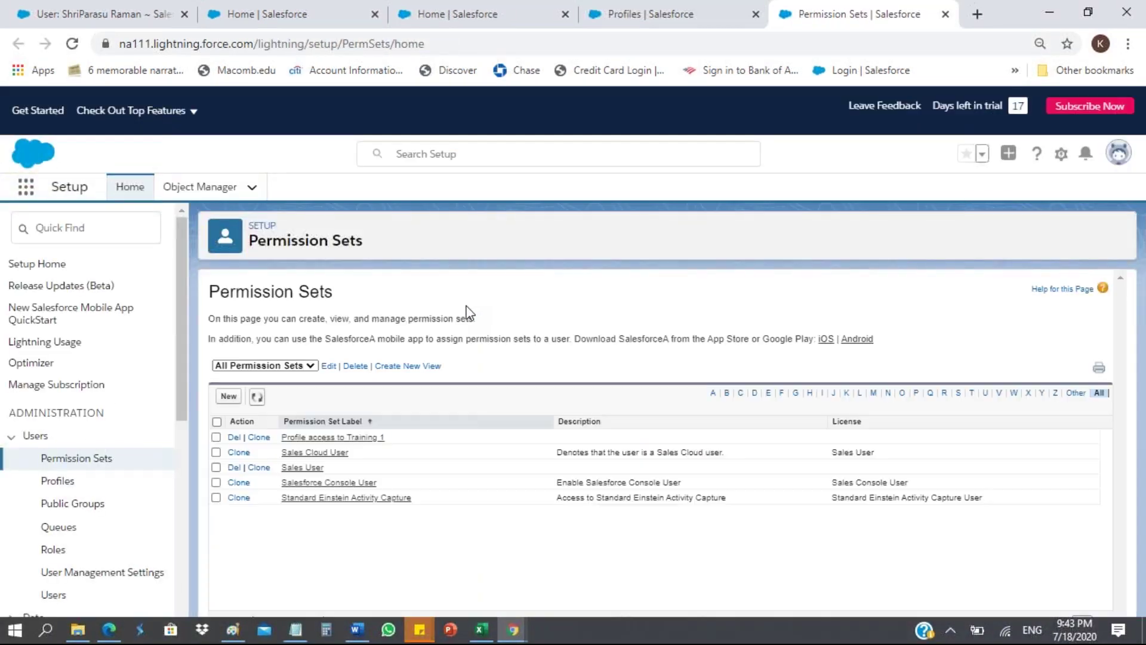
click(301, 439)
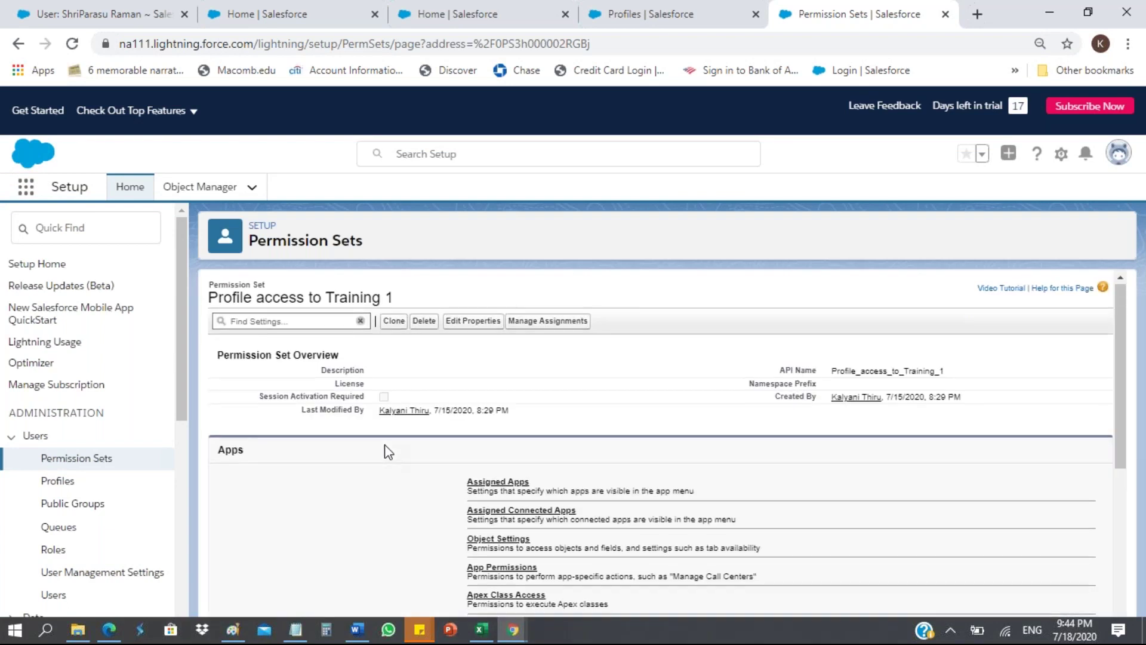
scroll(389, 452, down, 2)
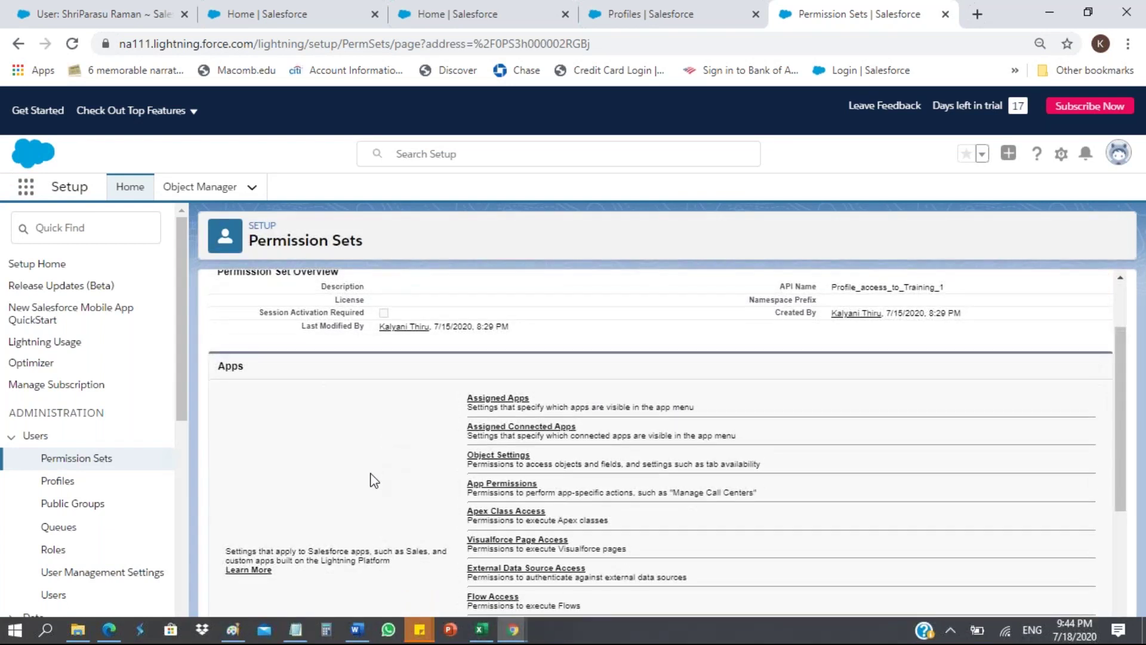
scroll(371, 478, down, 2)
scroll(371, 478, down, 3)
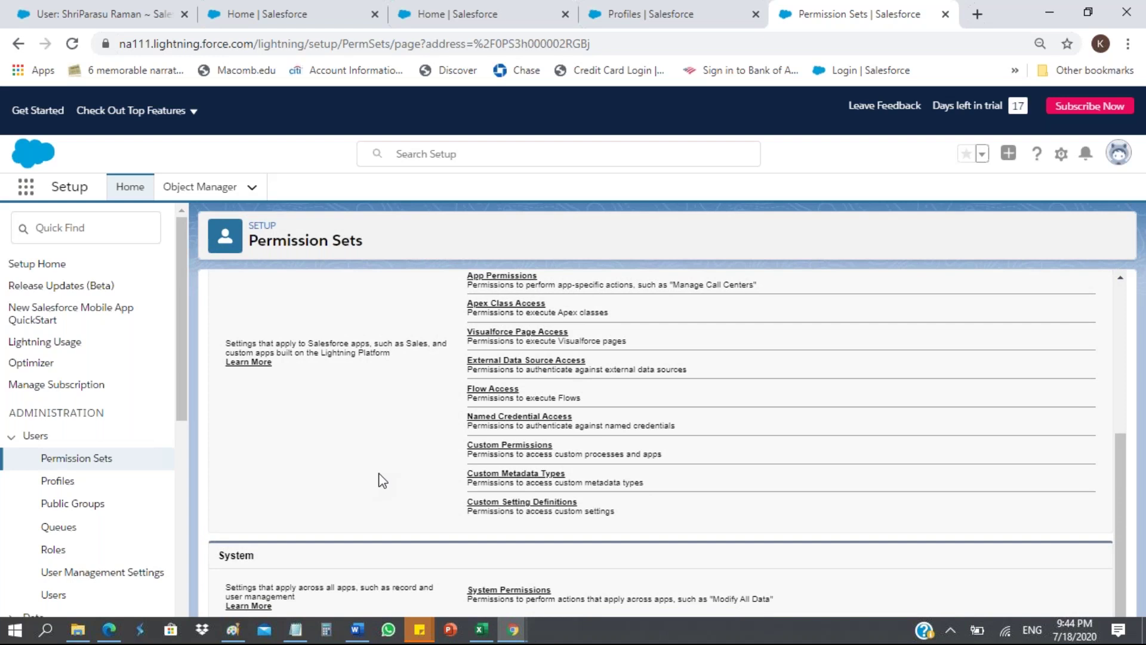
scroll(382, 470, up, 2)
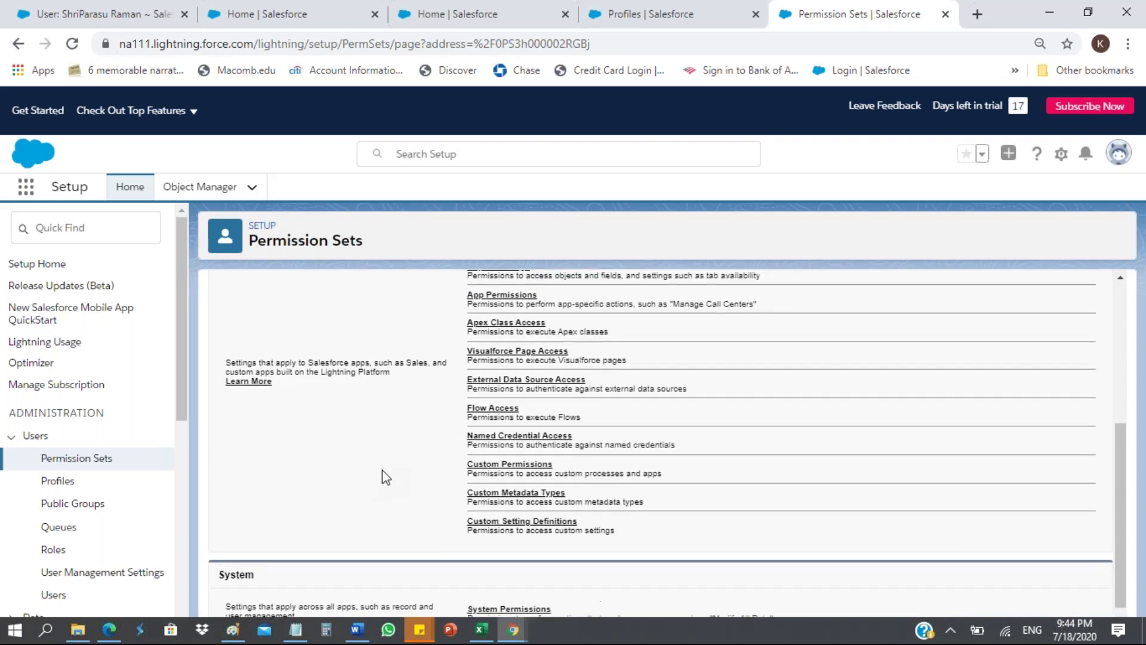
scroll(382, 471, down, 2)
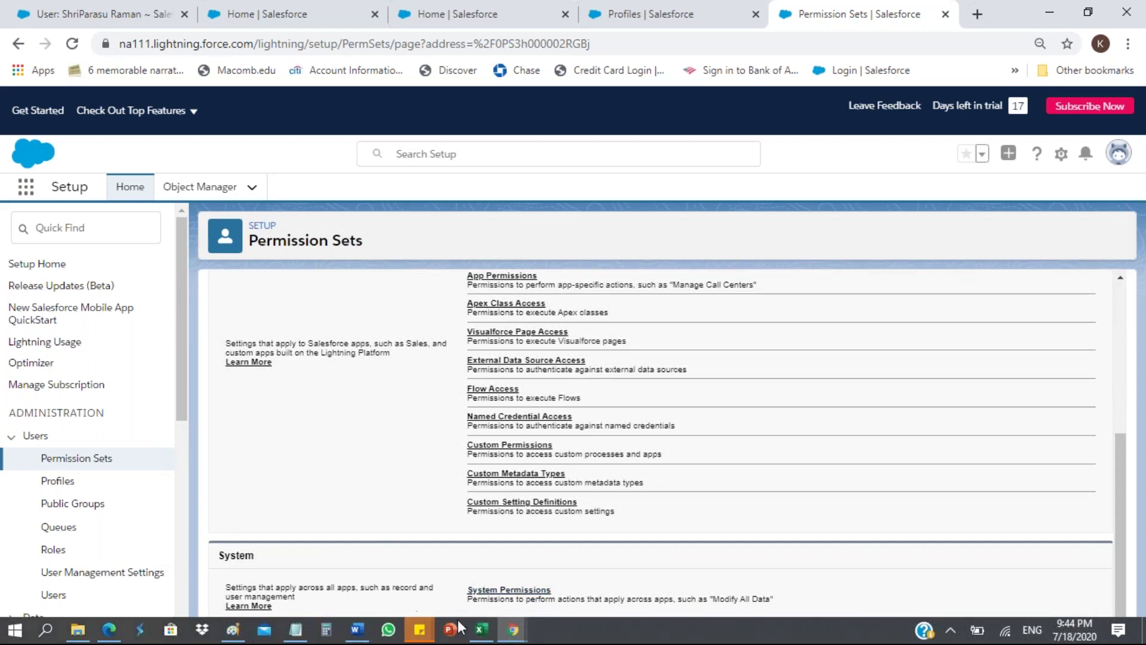
scroll(391, 486, up, 1)
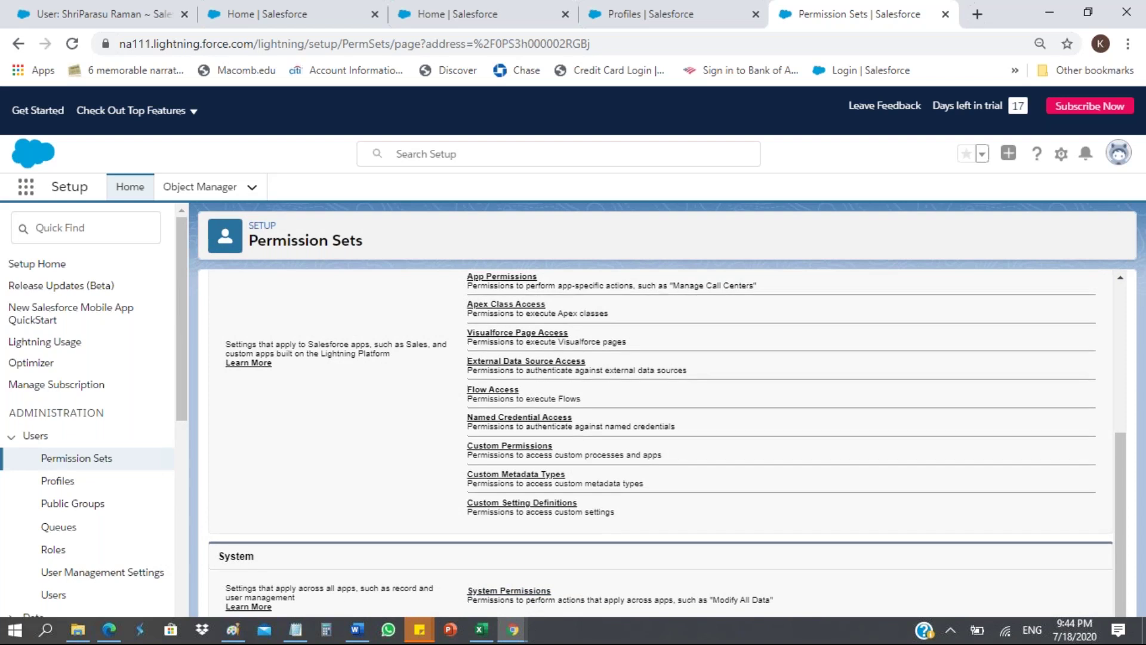
scroll(1123, 417, up, 3)
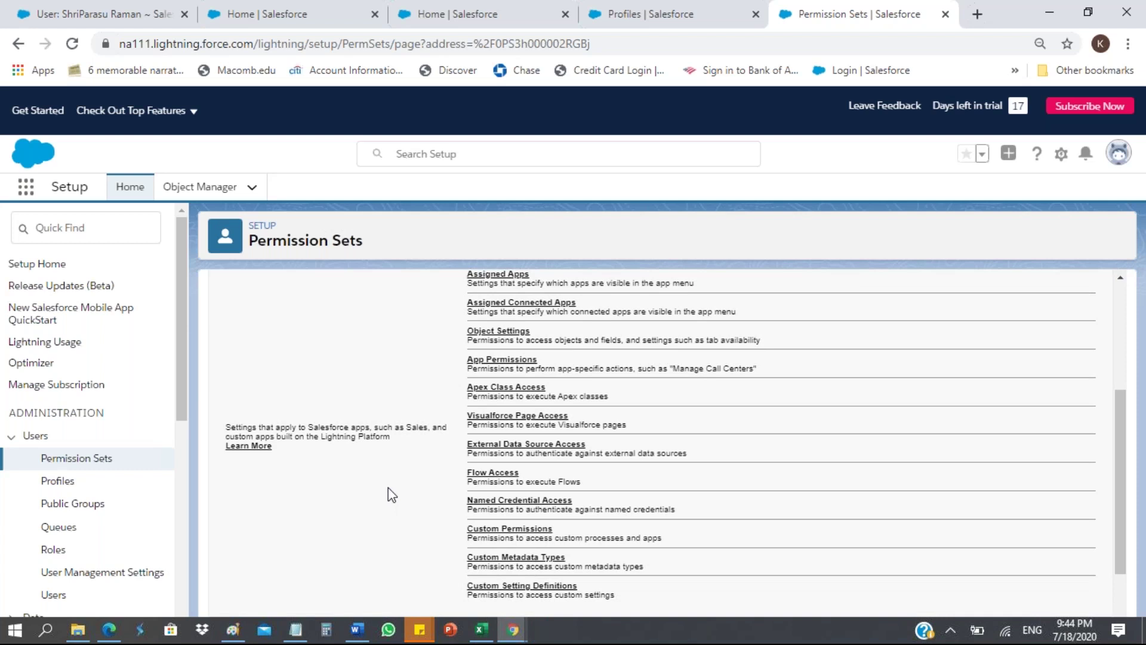
scroll(391, 494, up, 2)
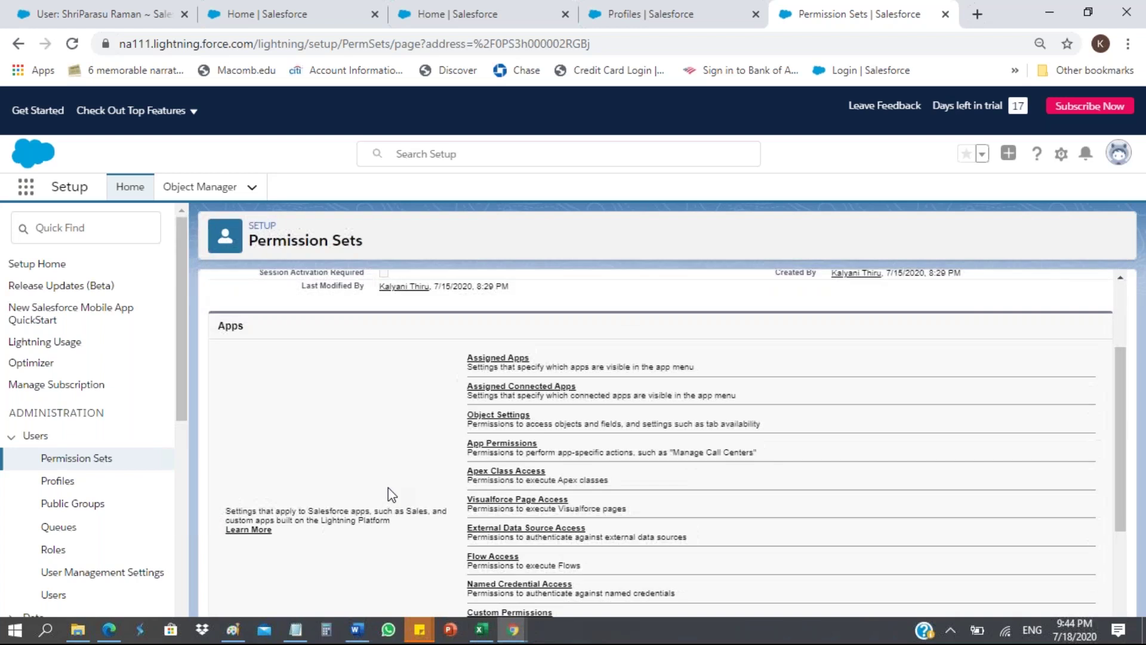
scroll(391, 494, up, 2)
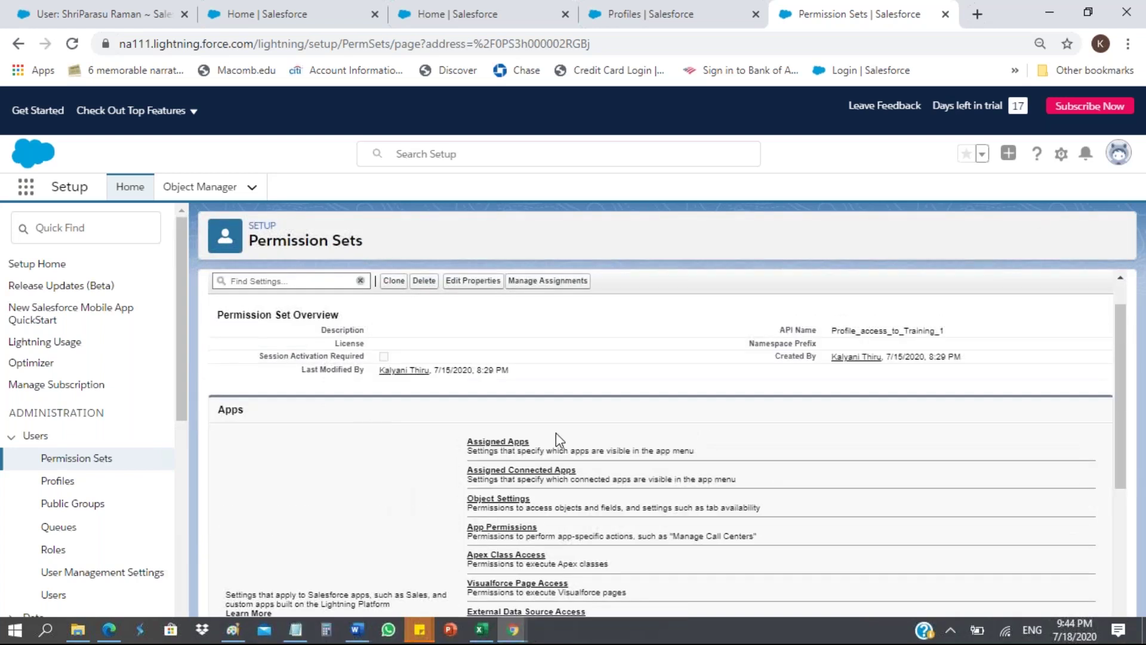
drag(555, 445, 454, 446)
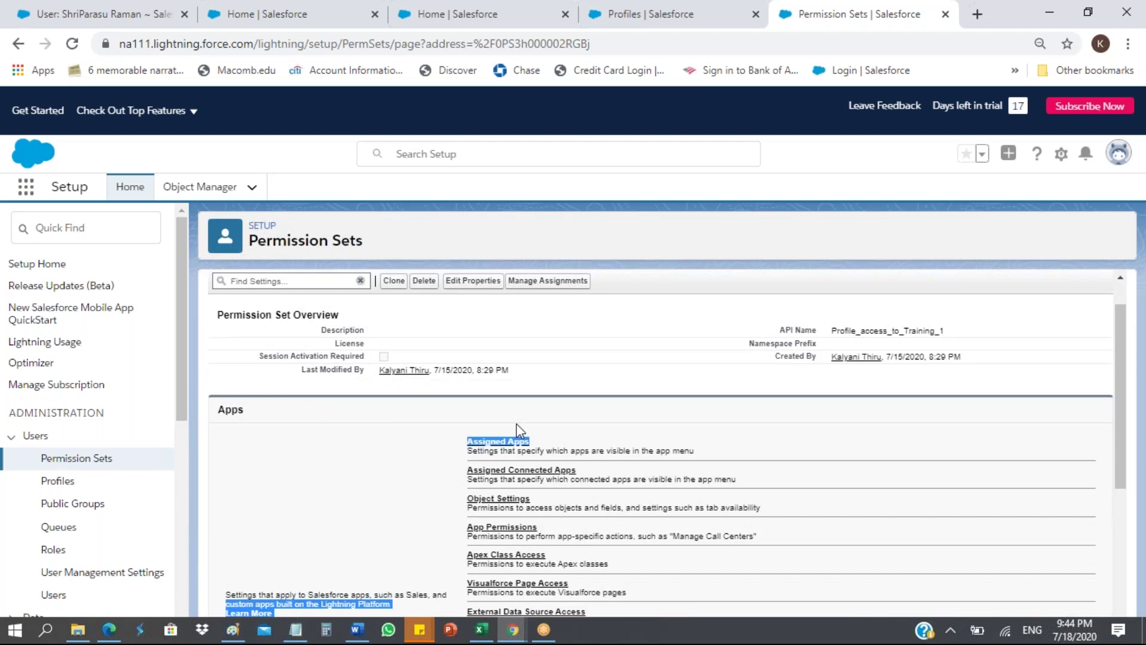
Return to the open user record in Classic and view the list of available apps
click(431, 10)
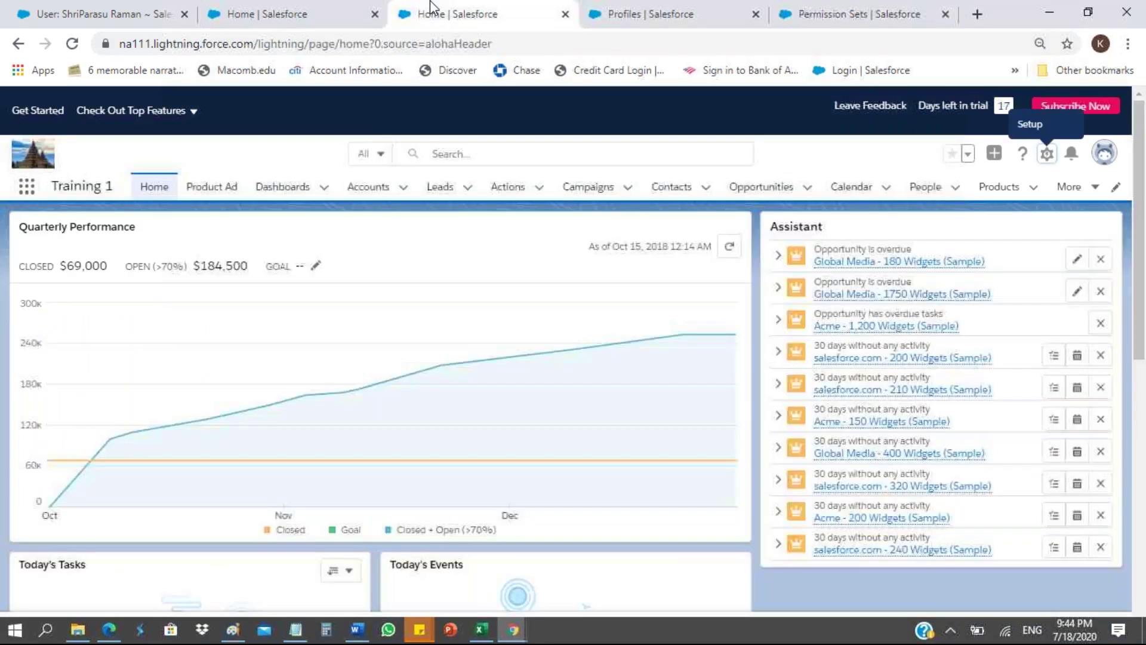
click(148, 21)
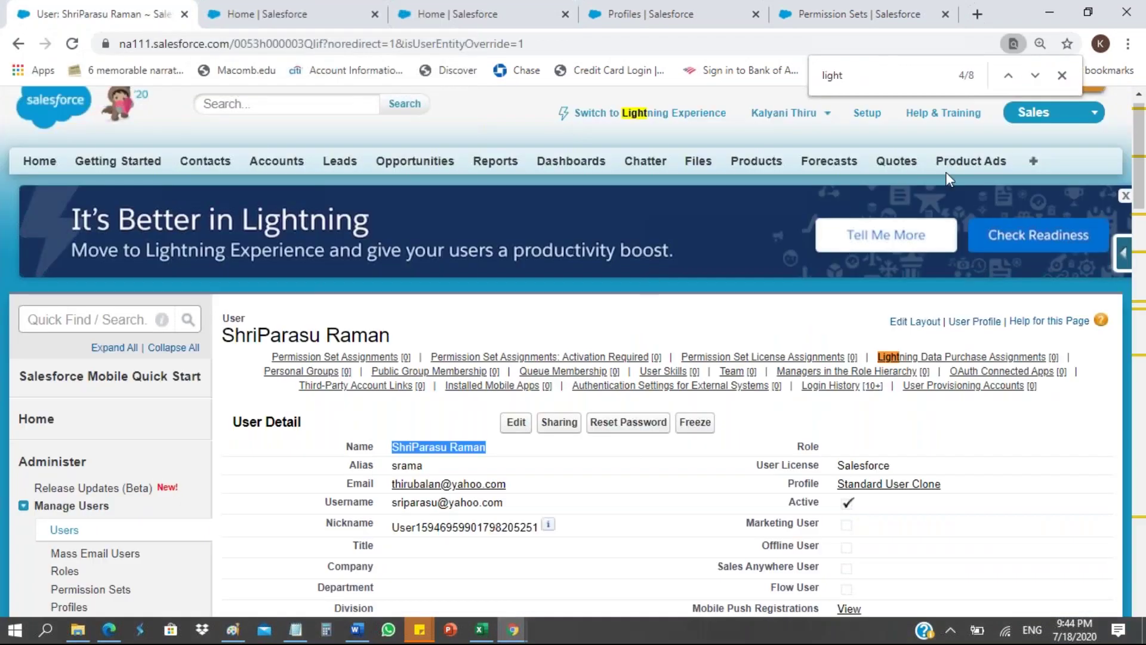
click(1065, 120)
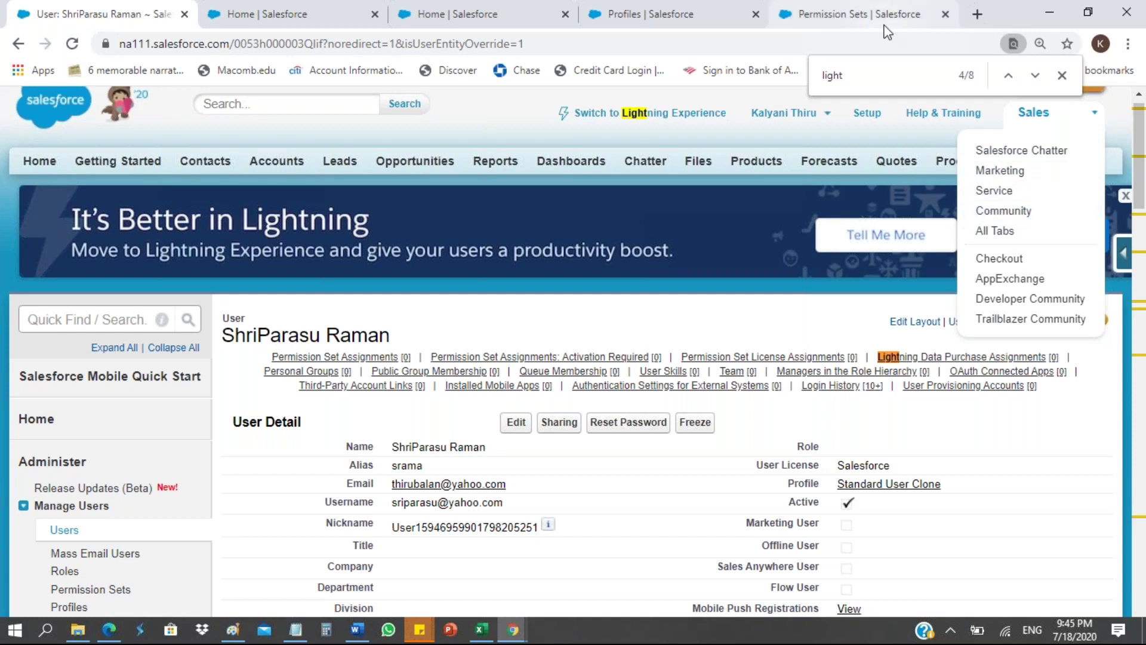
Return to the Marketing User profile and examine its Console Settings section
click(676, 21)
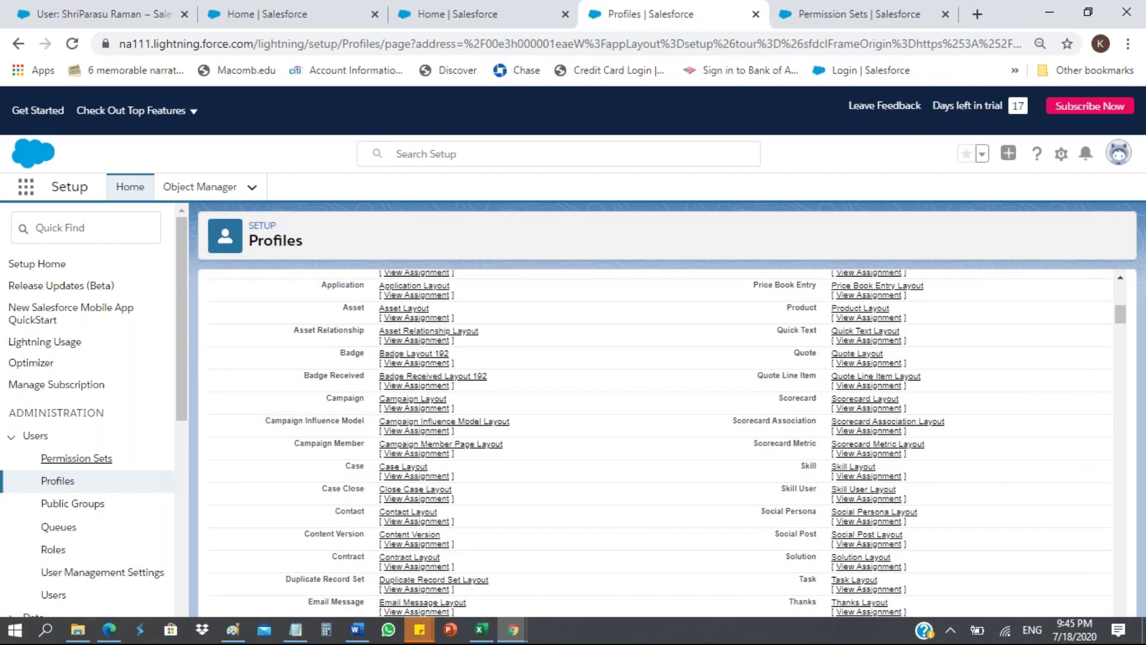
scroll(430, 335, up, 3)
scroll(656, 442, up, 3)
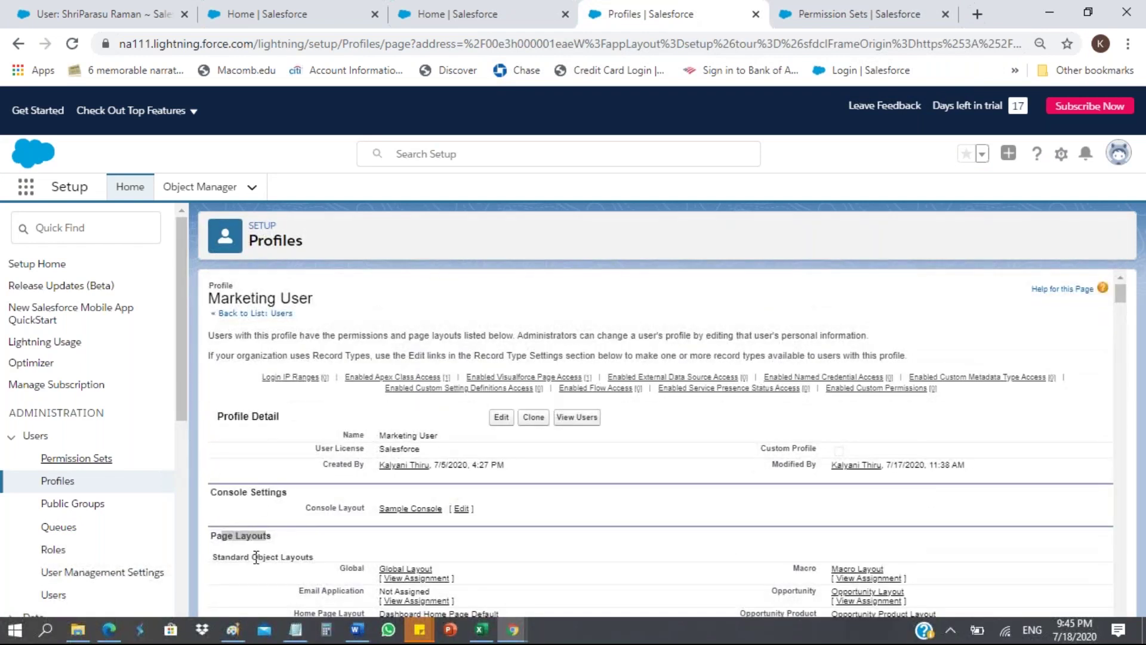
drag(217, 492, 280, 494)
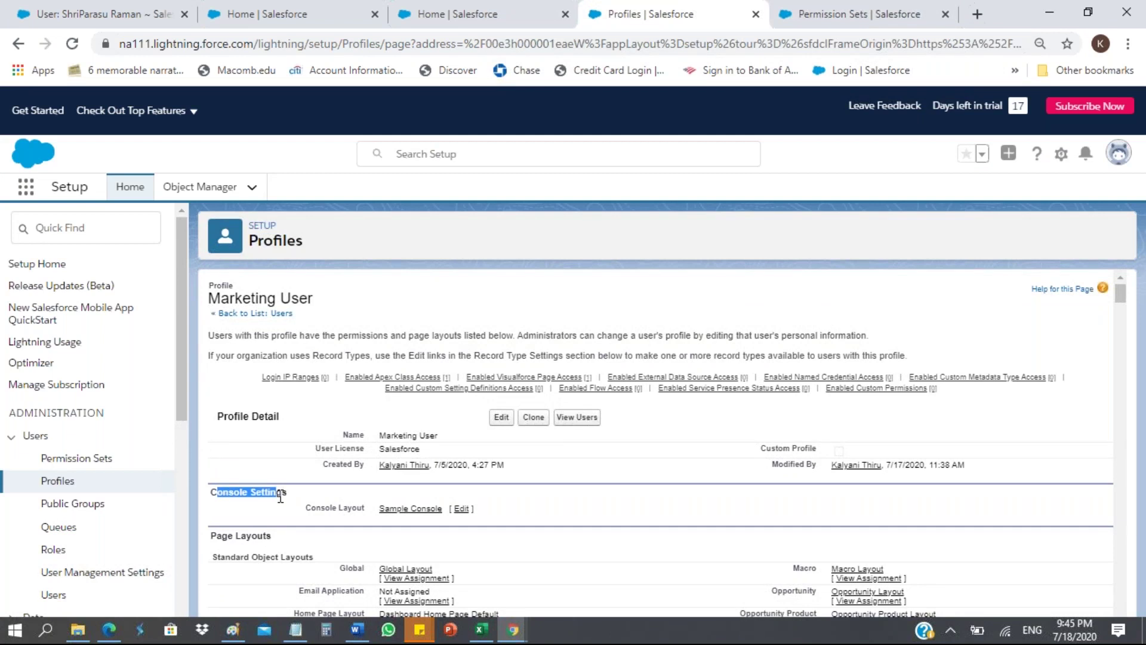
Examine the Marketing User profile's Custom App Settings, including the Sample Console entry and the Visible and Default columns
scroll(281, 501, down, 10)
scroll(280, 505, down, 10)
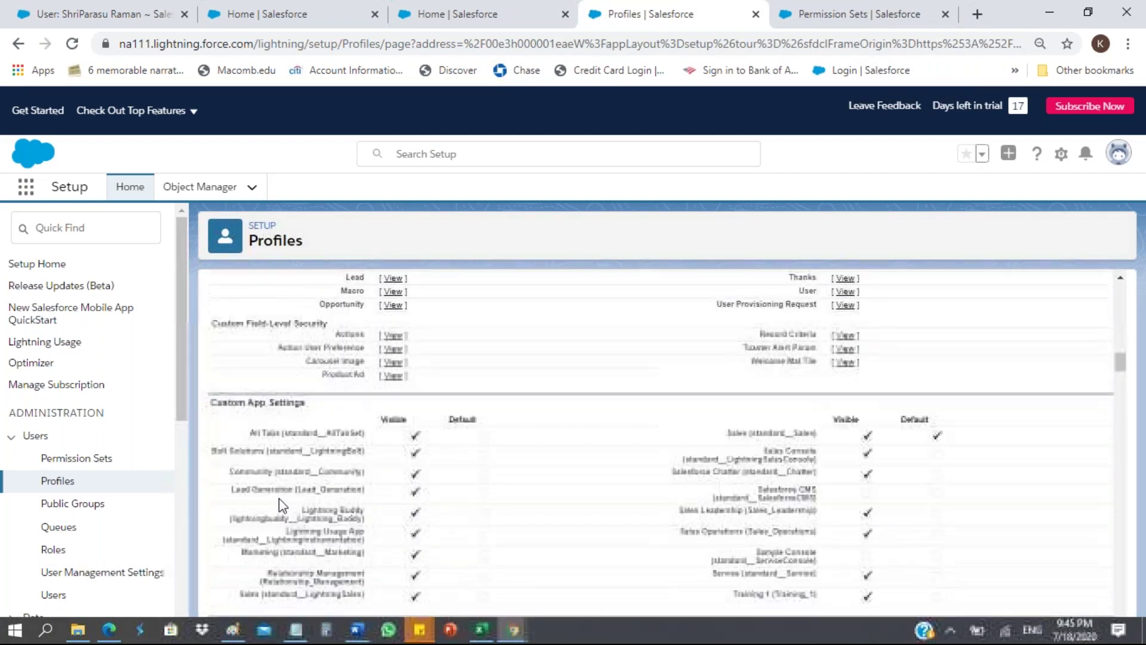
scroll(283, 505, up, 3)
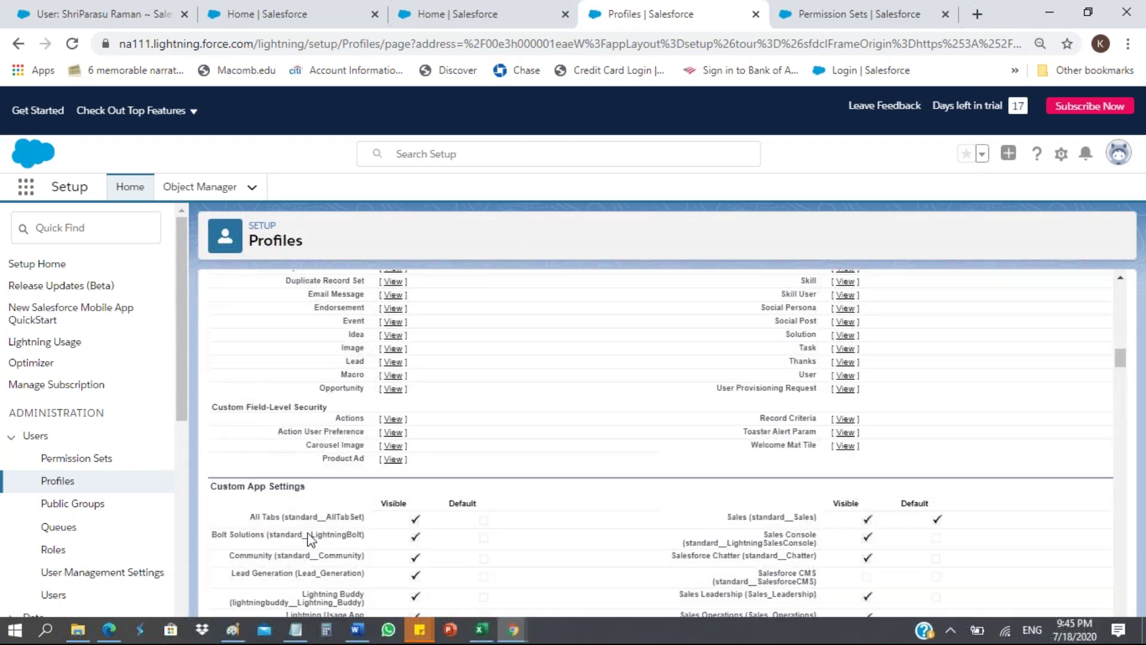
scroll(307, 532, down, 3)
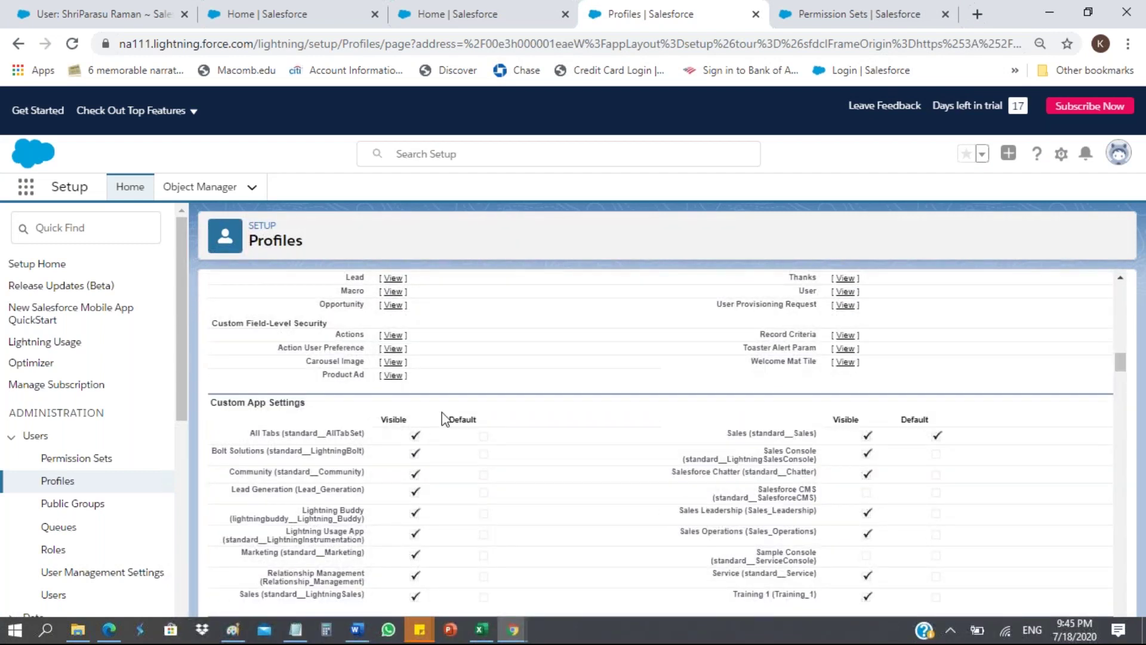
scroll(396, 563, down, 2)
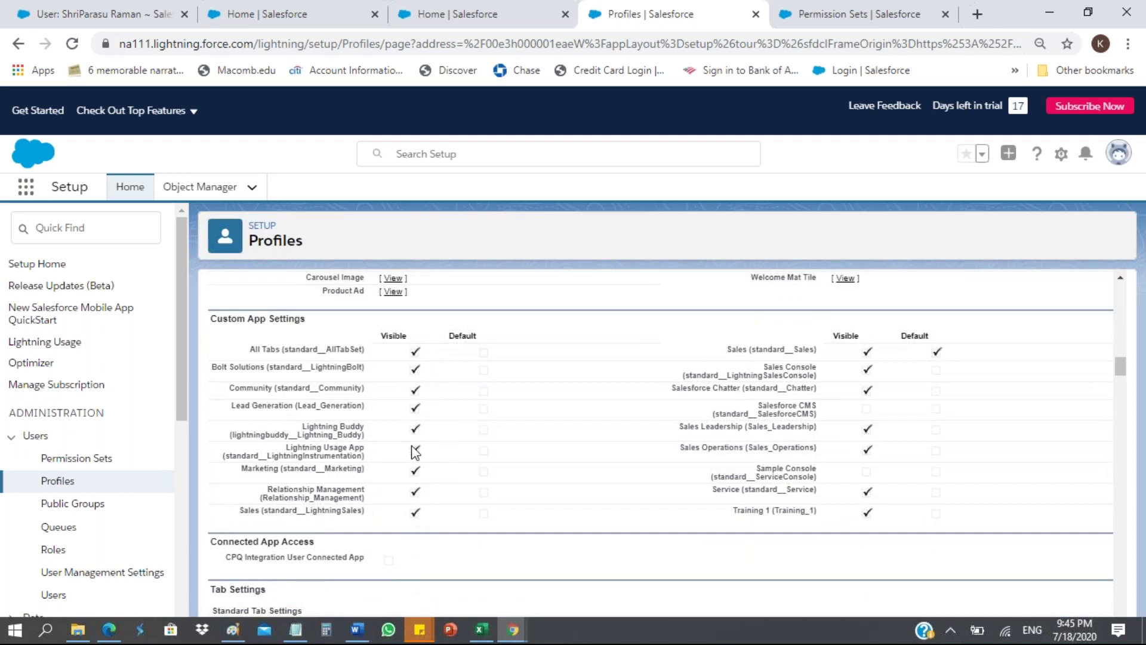
mouse_move(797, 449)
mouse_down()
mouse_move(736, 486)
mouse_move(799, 469)
mouse_up()
click(799, 469)
triple_click(827, 479)
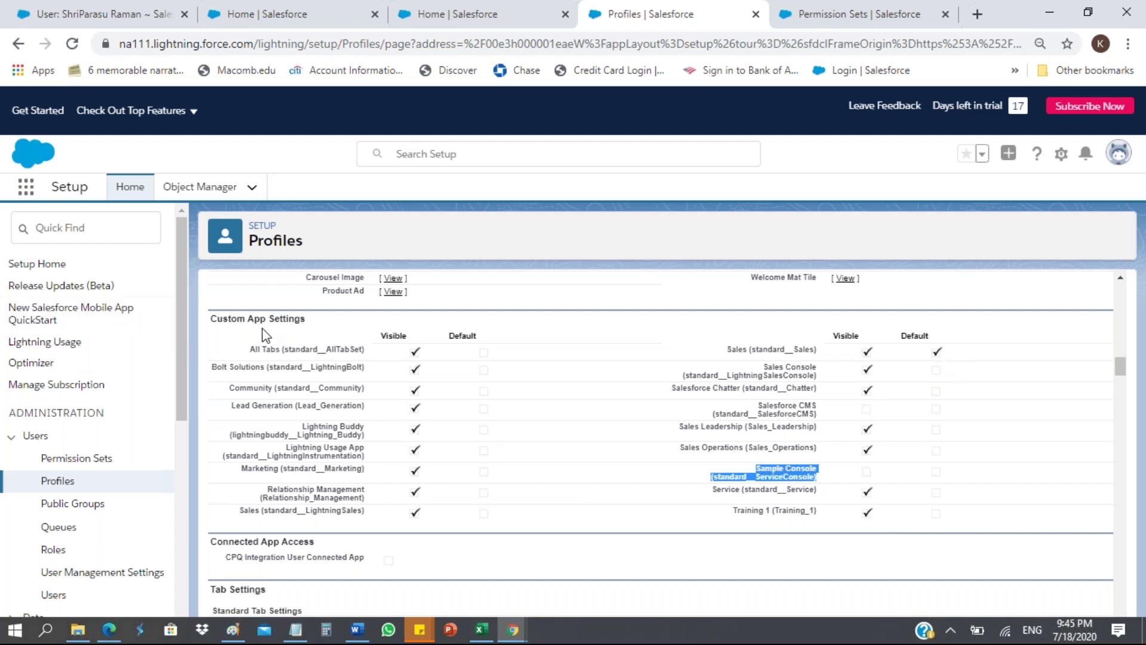
triple_click(451, 333)
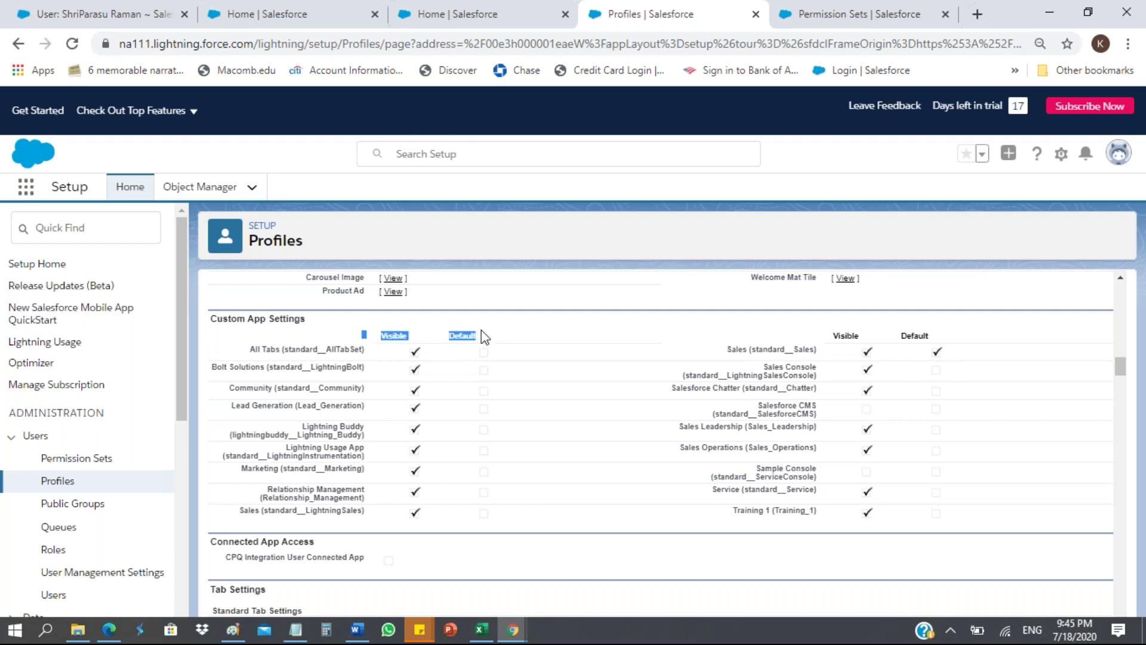
click(508, 408)
Return to the "Profile access to Training 1" permission set and examine its Assigned Apps and Assigned Connected Apps entries
click(827, 24)
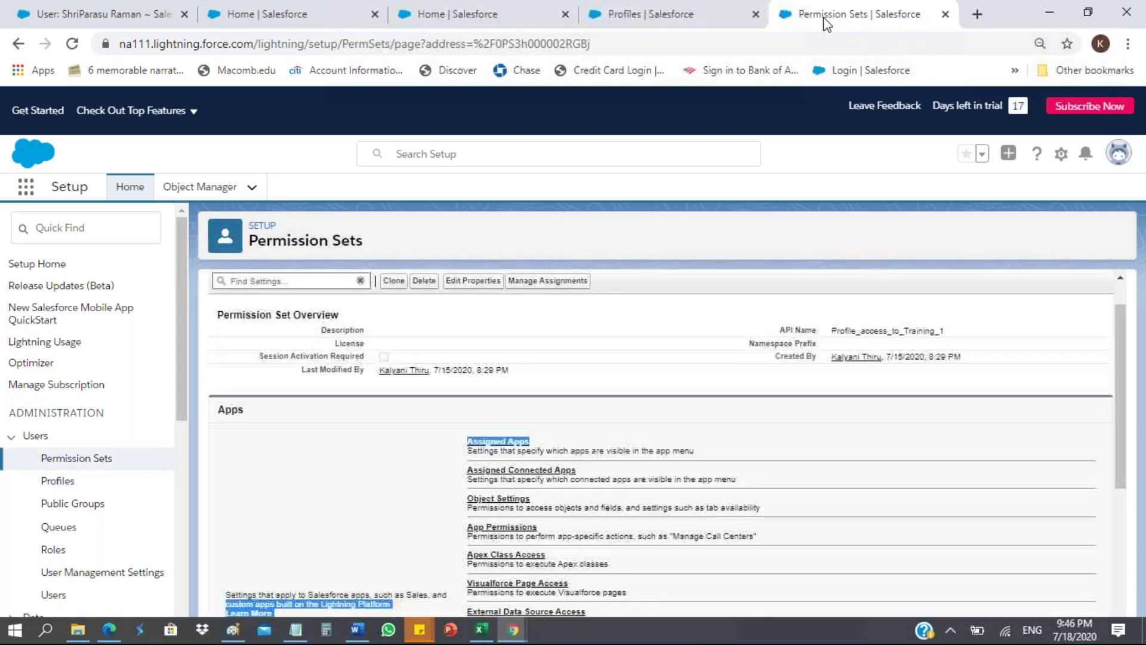
drag(483, 478, 452, 465)
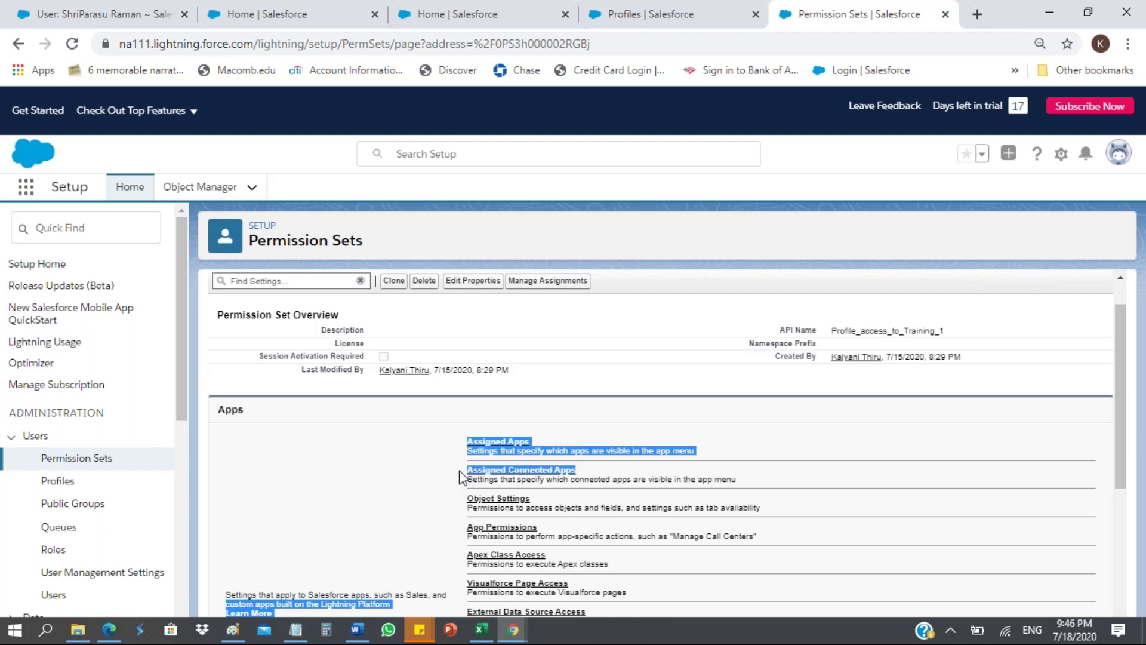
click(460, 478)
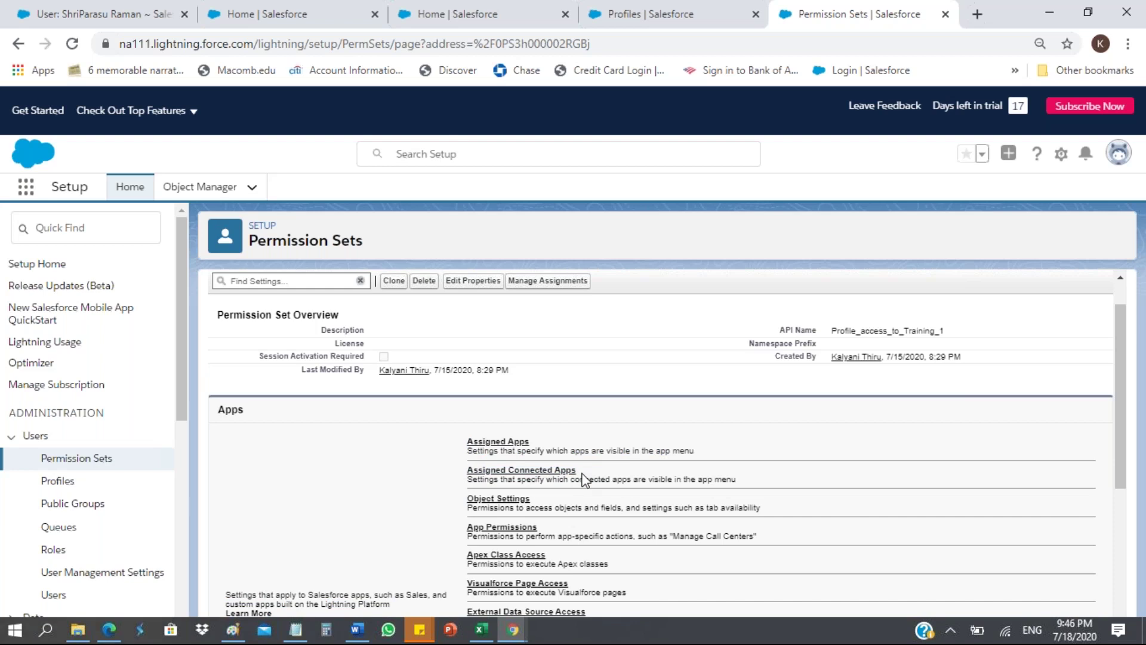
drag(478, 479, 466, 480)
click(528, 487)
drag(584, 478, 484, 497)
click(438, 501)
Review the rest of the Marketing User profile, from Custom App Settings through object permissions to Session Settings and Password Policies
click(627, 13)
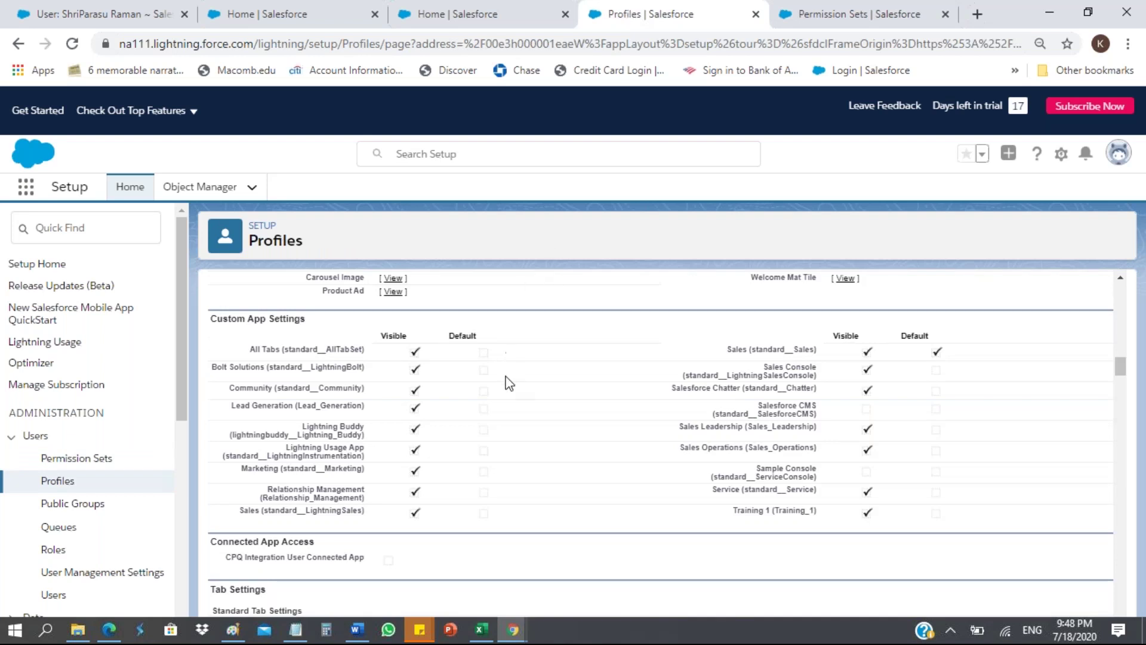
scroll(967, 448, down, 1)
scroll(967, 448, down, 9)
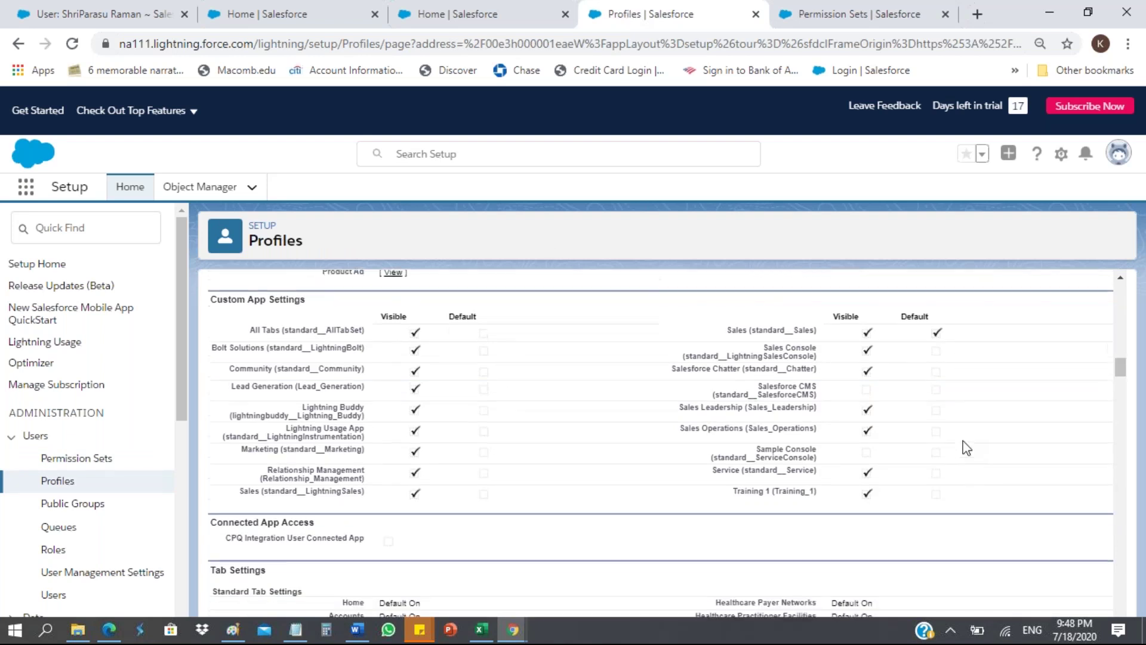
scroll(964, 447, down, 15)
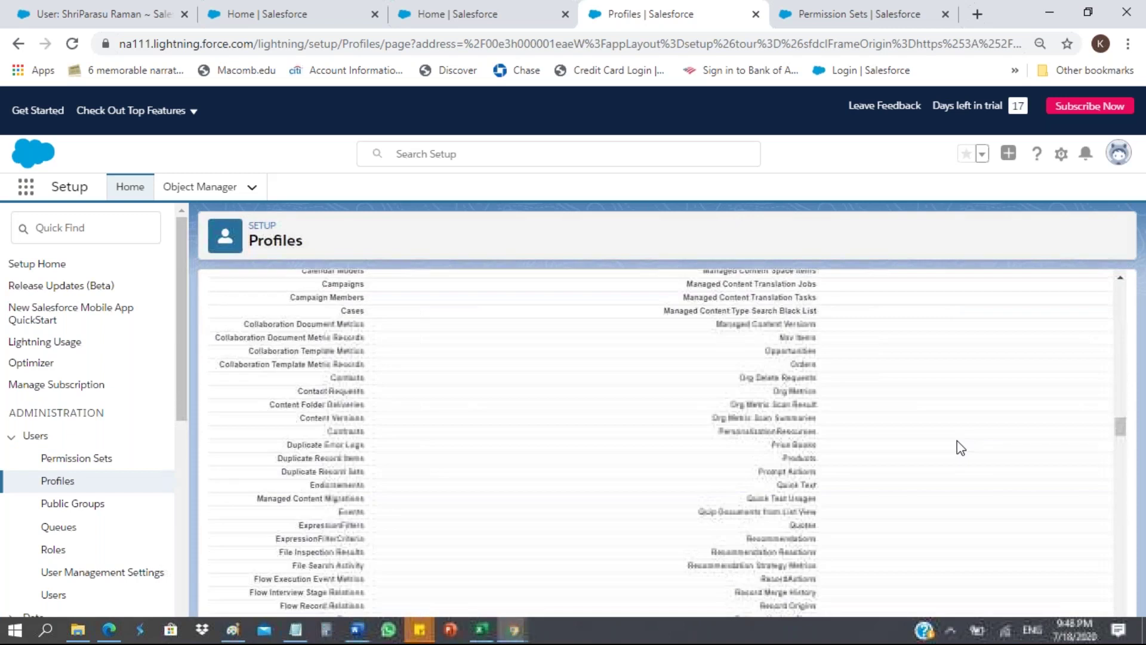
scroll(958, 448, down, 8)
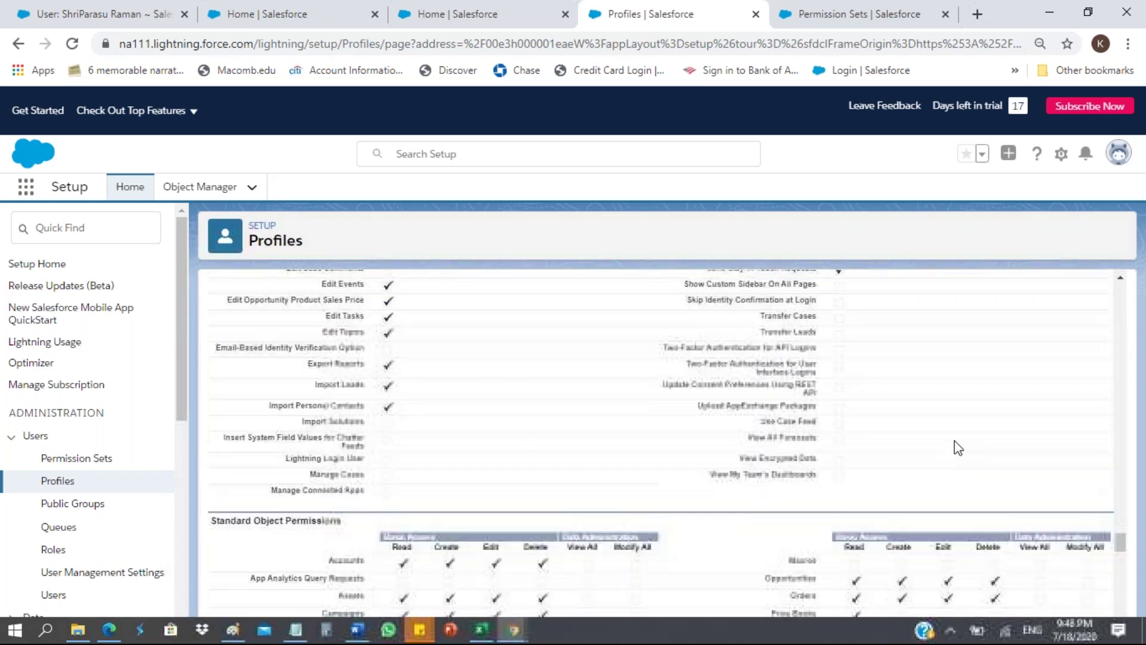
scroll(958, 447, down, 10)
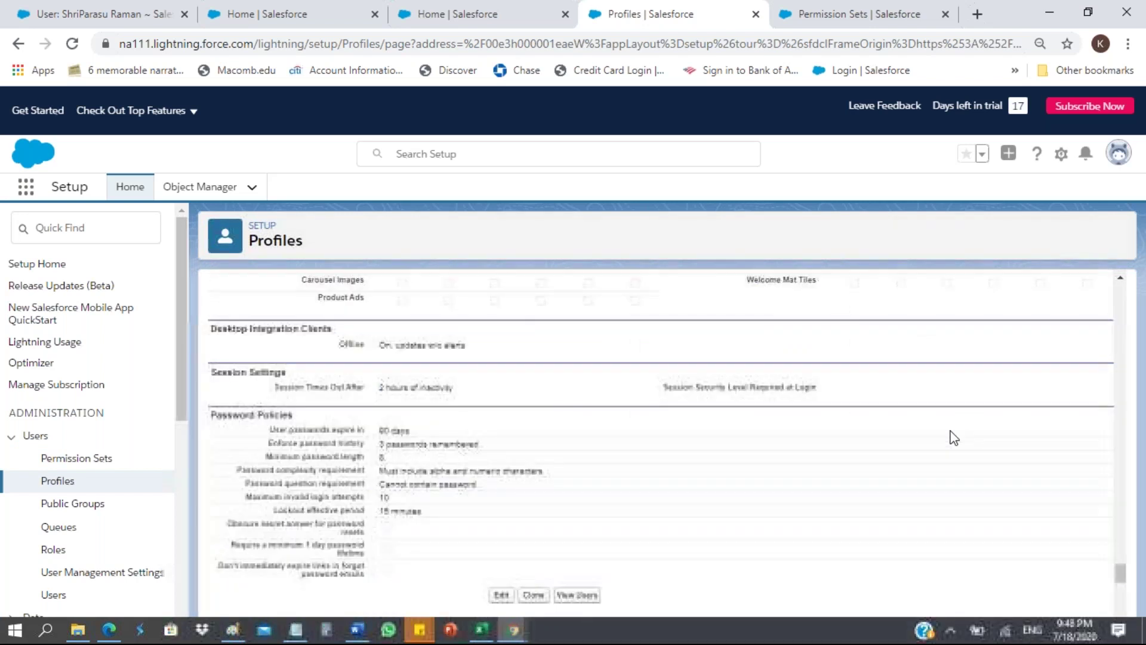
scroll(954, 438, up, 1)
scroll(954, 438, up, 1)
scroll(952, 436, down, 1)
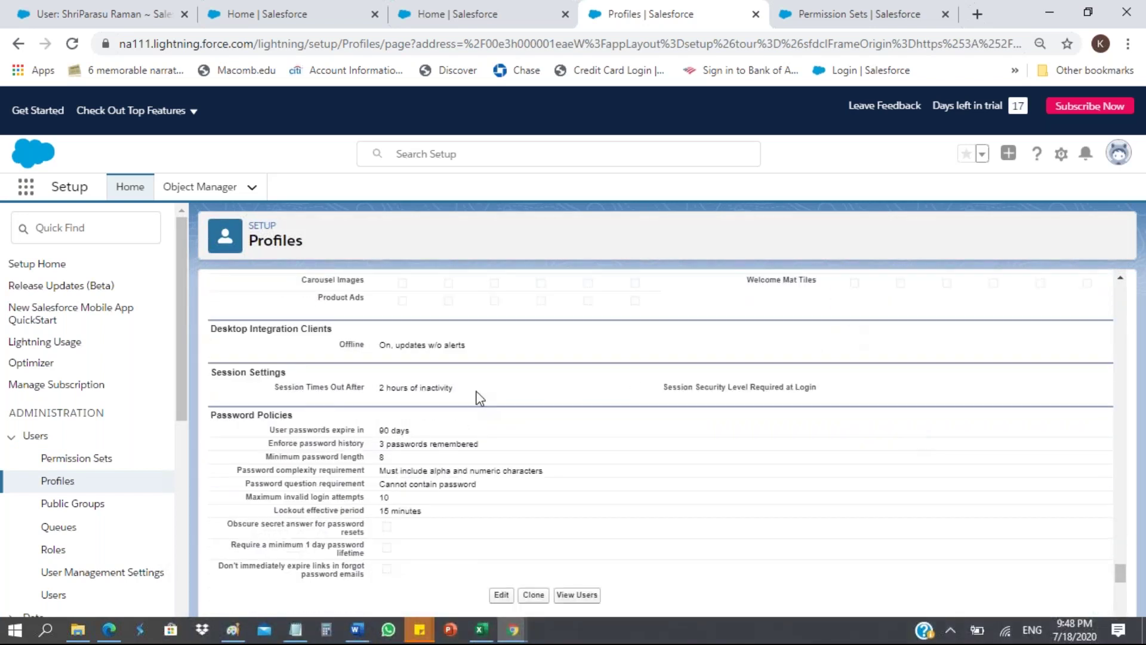
Examine the Read, Create, Edit and Delete access columns under the profile's Custom Object Permissions and the neighbouring standard object permissions
scroll(478, 393, up, 3)
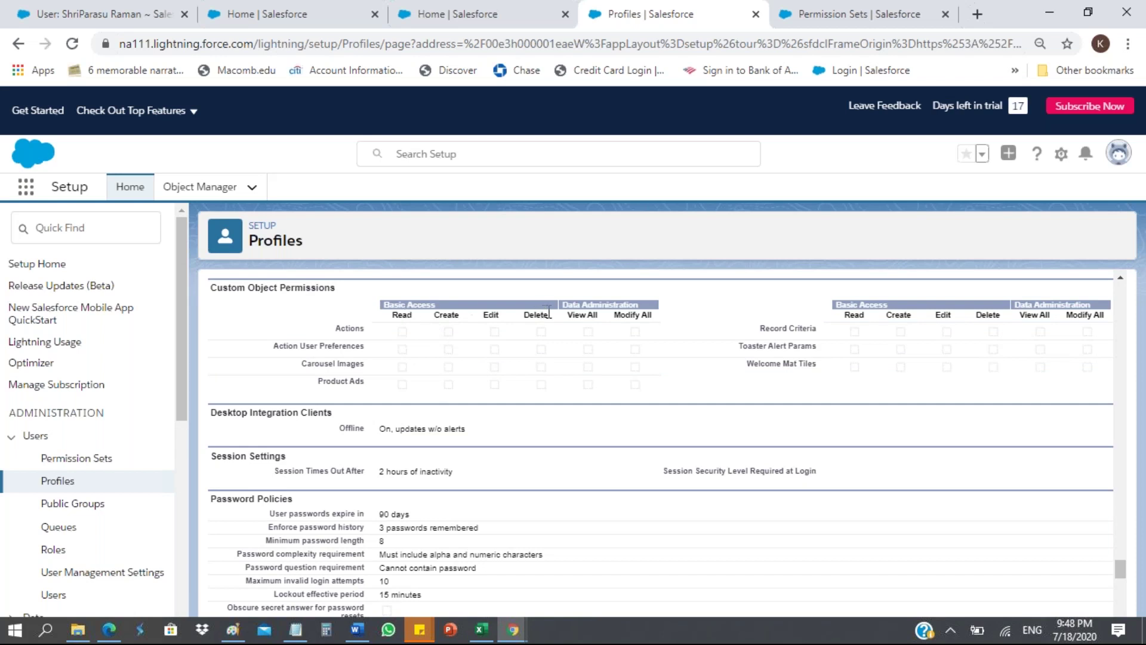
drag(549, 311, 385, 315)
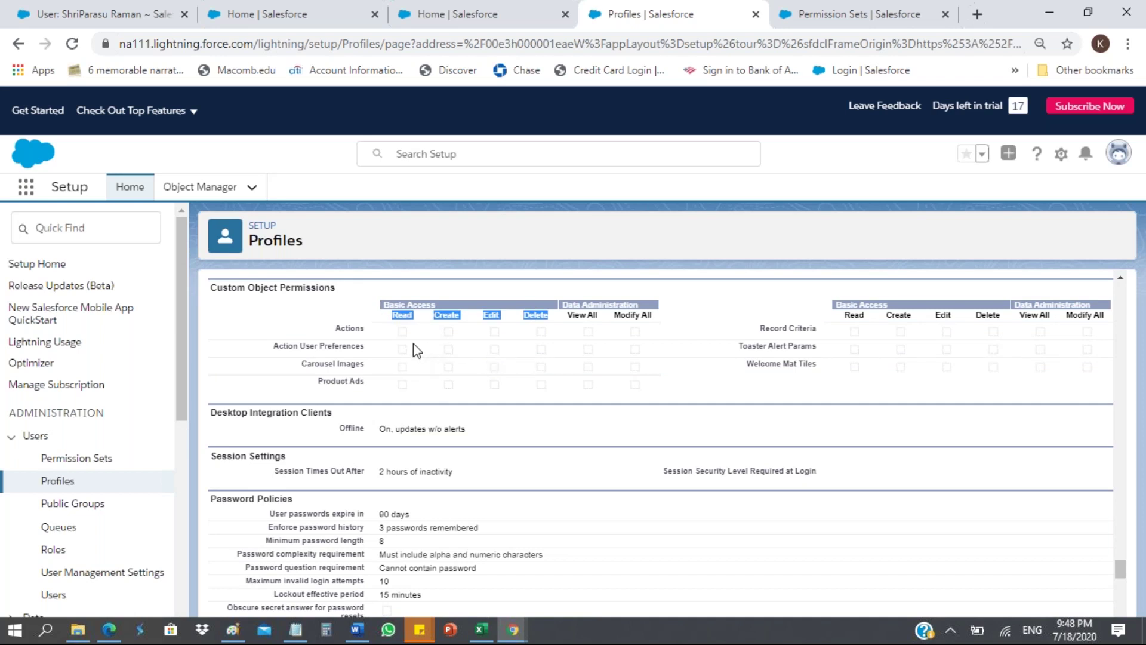
scroll(410, 350, up, 2)
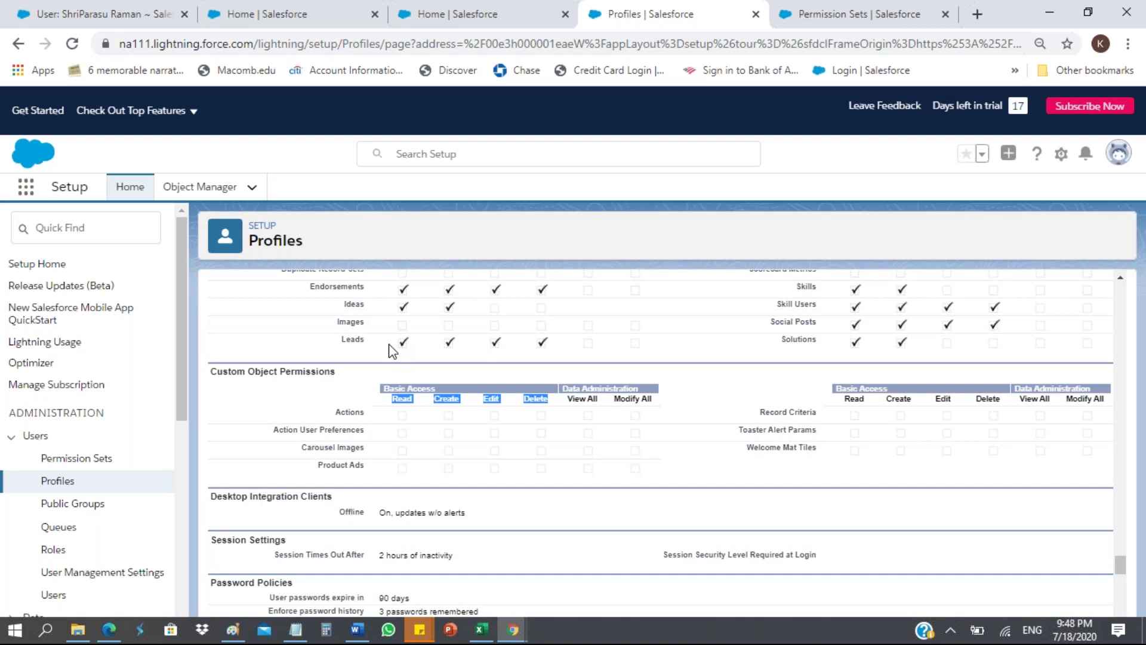
Examine the View All and Modify All columns under the profile's Custom Object Permissions, and return to the Training 1 app's home page
drag(567, 399, 655, 400)
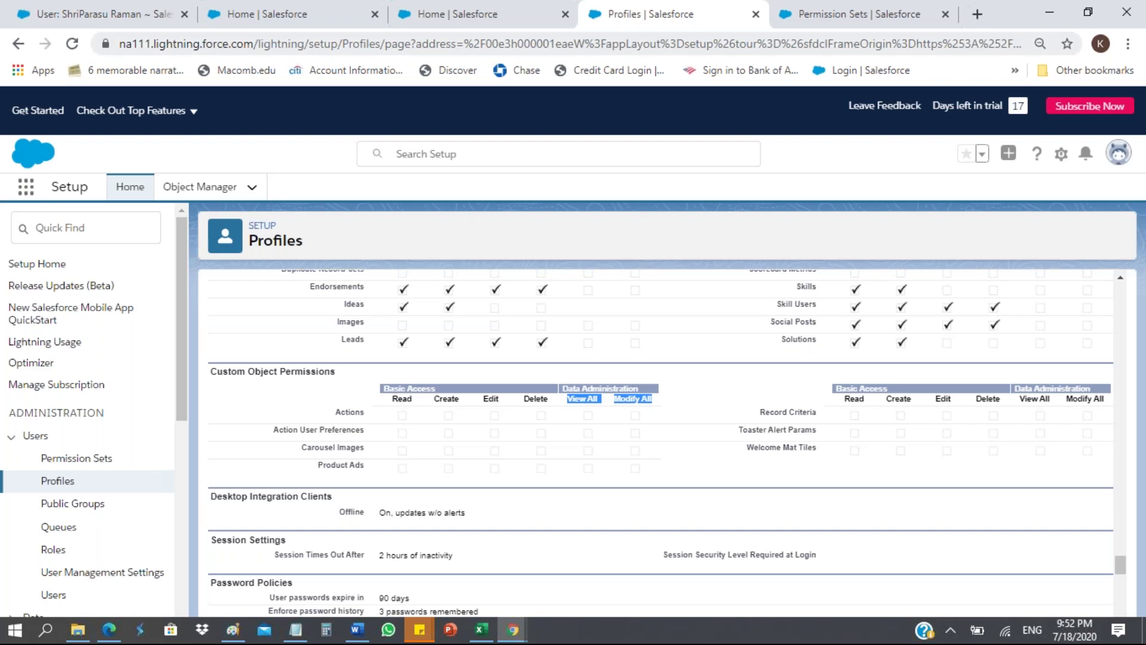
click(290, 24)
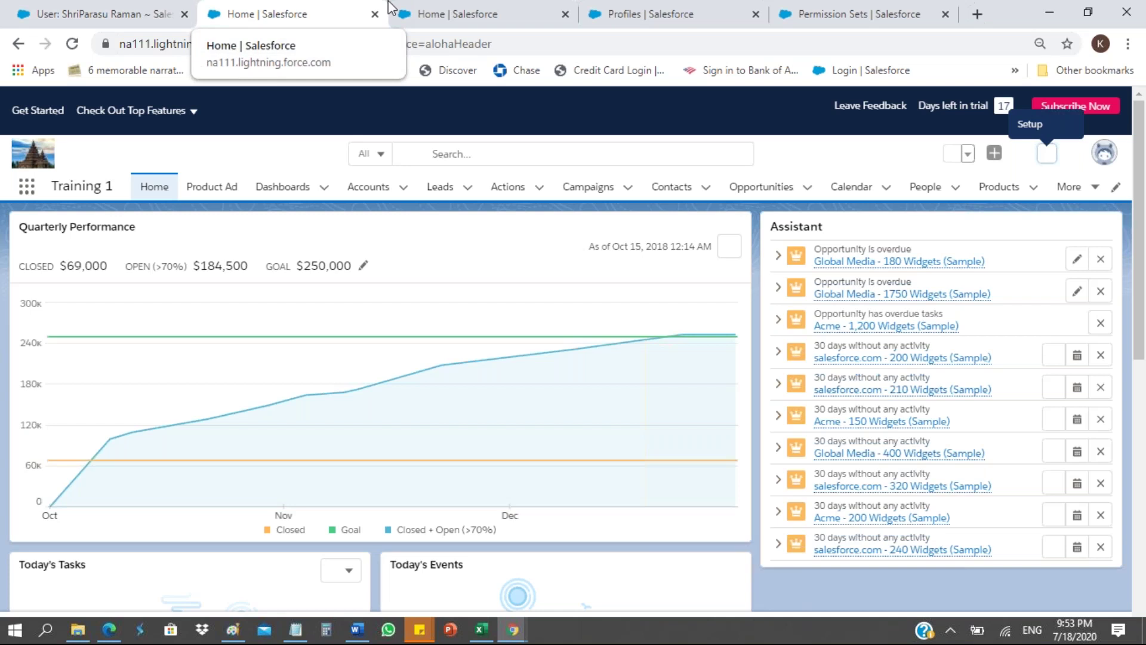
click(478, 16)
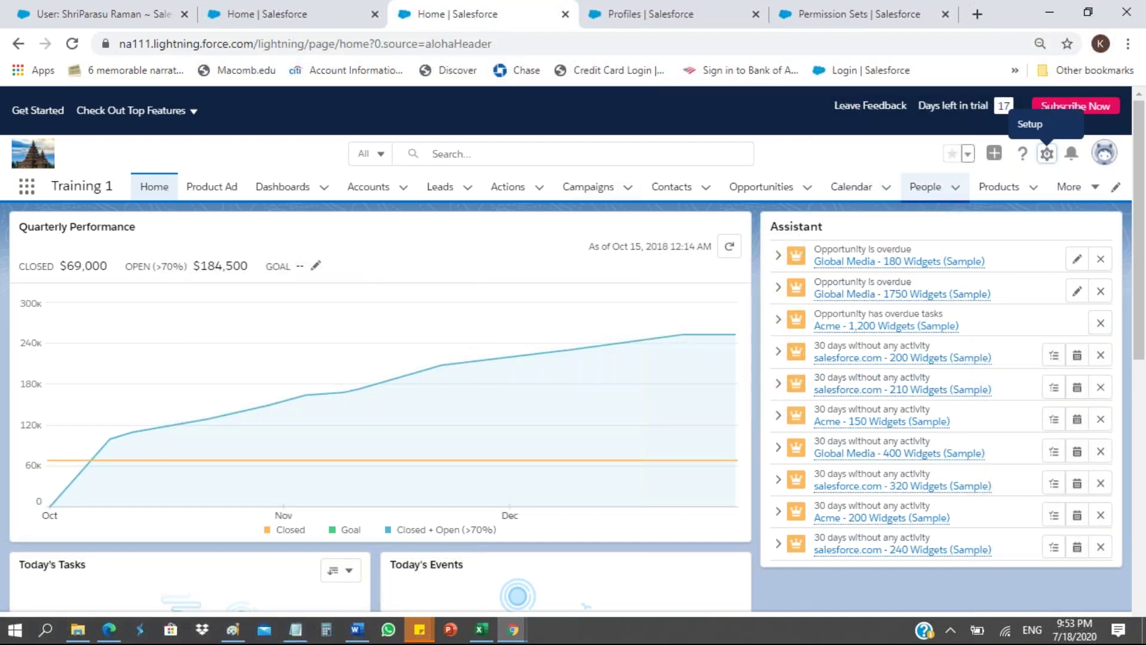
click(1106, 157)
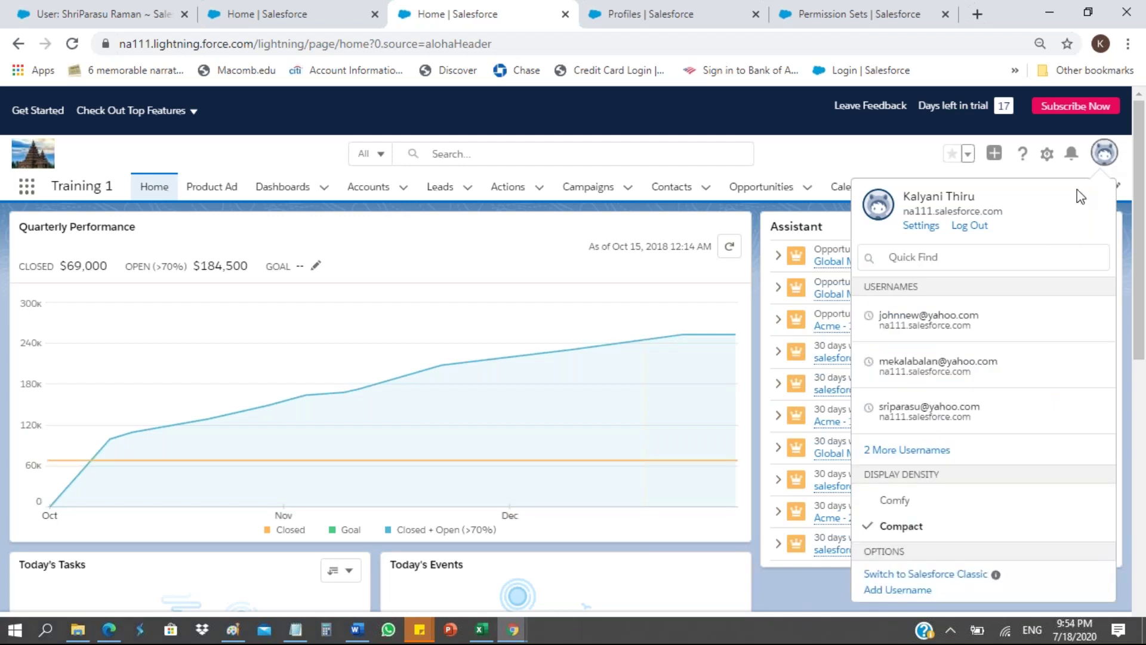
key(ctrl+Tab)
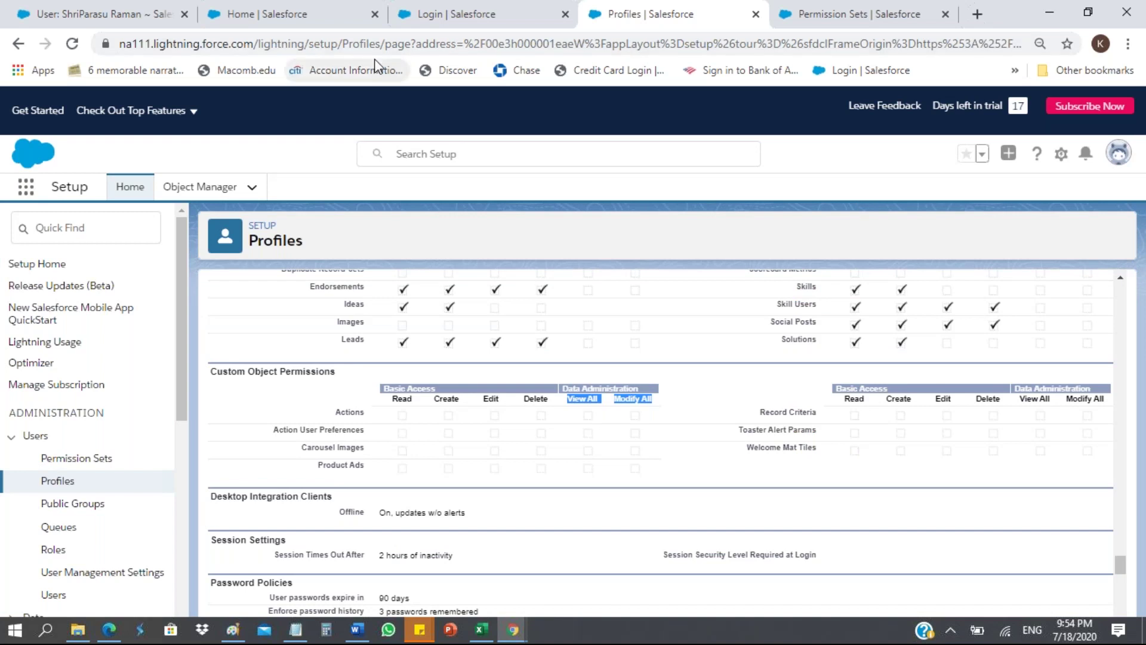
click(440, 16)
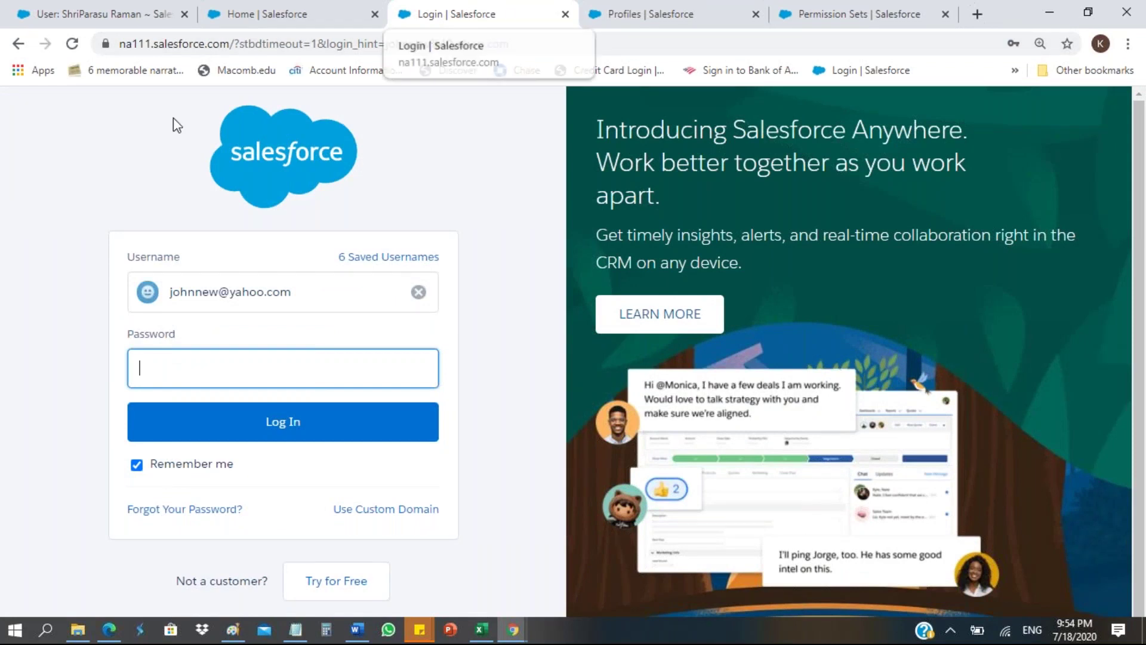
click(20, 44)
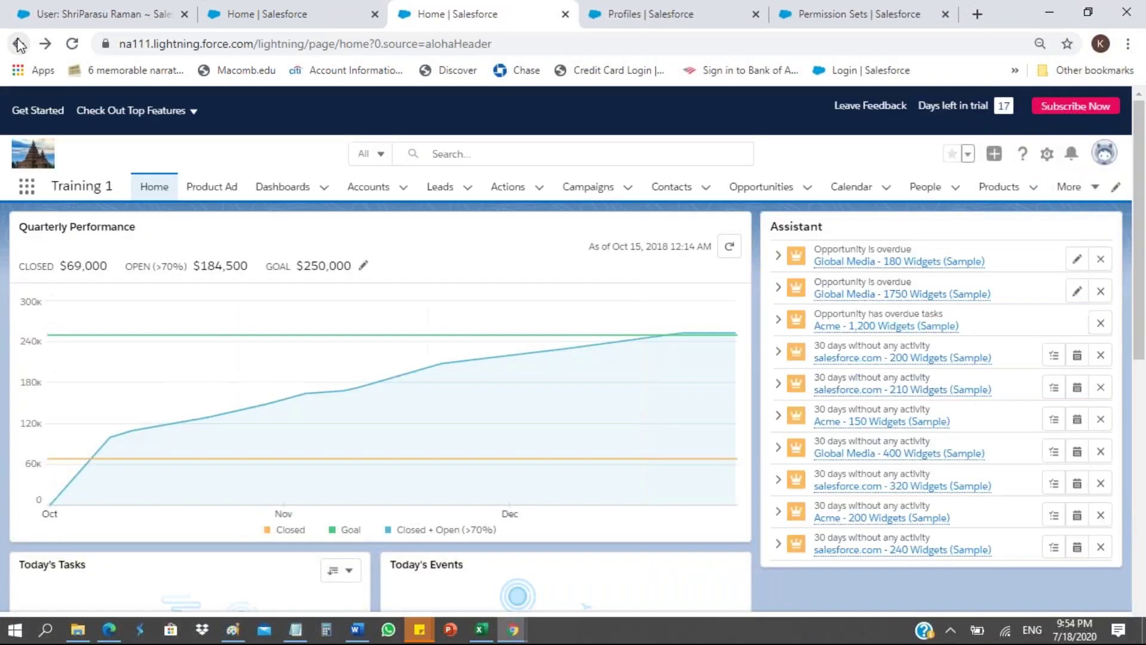
Switch from Lightning Experience to Salesforce Classic and open its Setup home page
click(1104, 156)
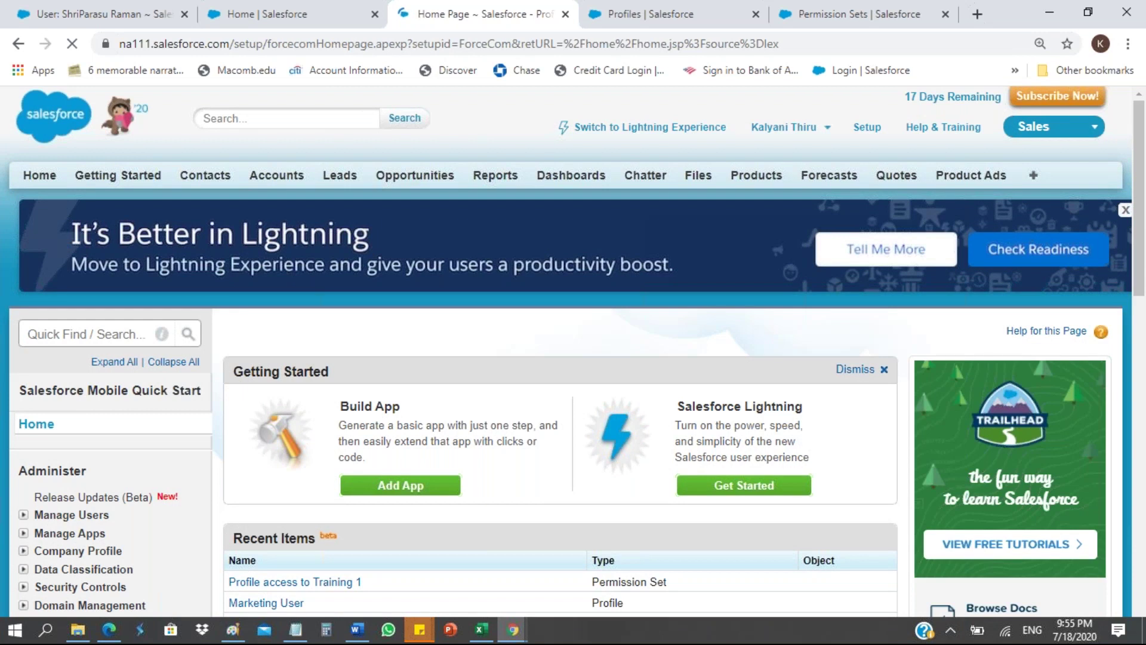
Search the Setup menu for "app" and "cust", and clear the search
click(133, 333)
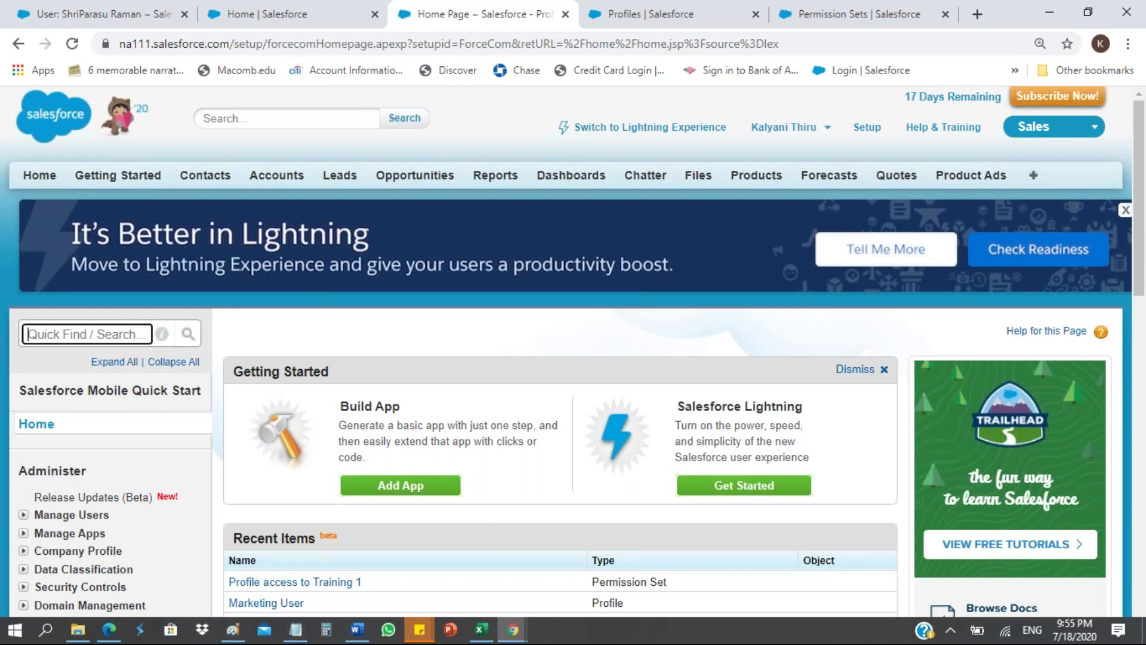
text(app)
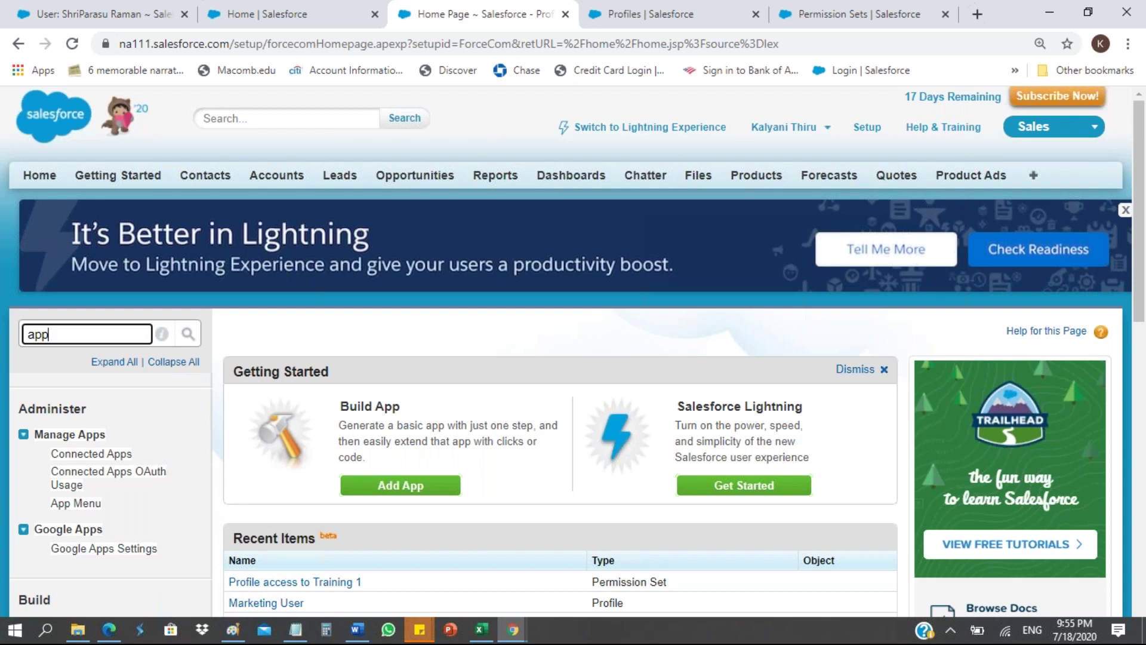
key(BackSpace)
key(BackSpace)
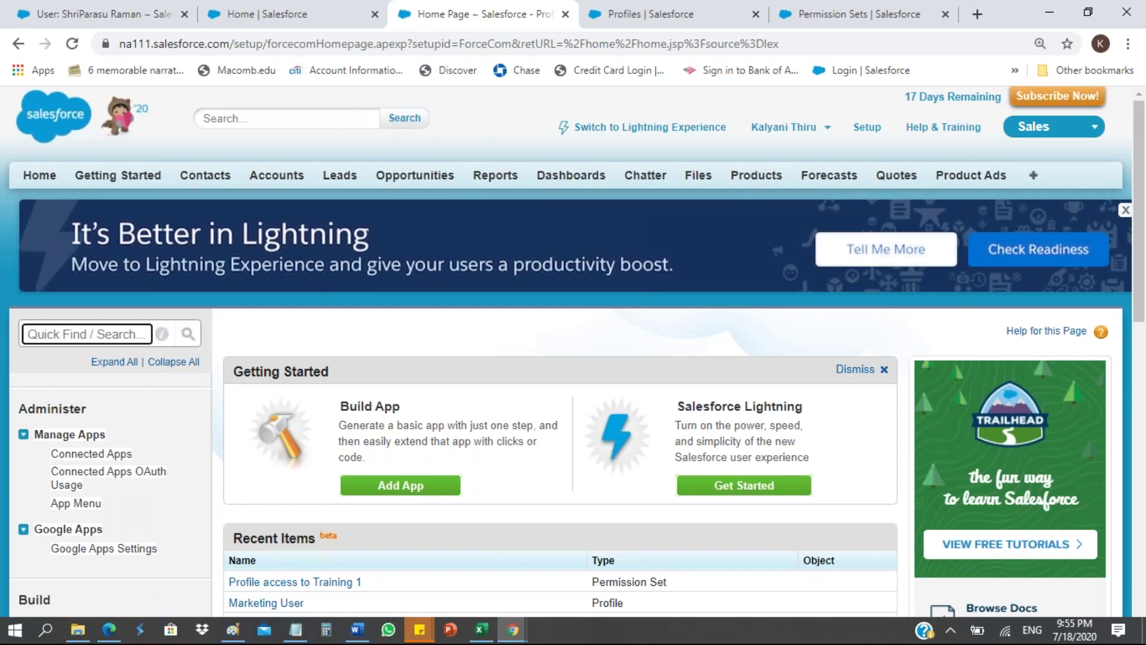
key(BackSpace)
text(cu)
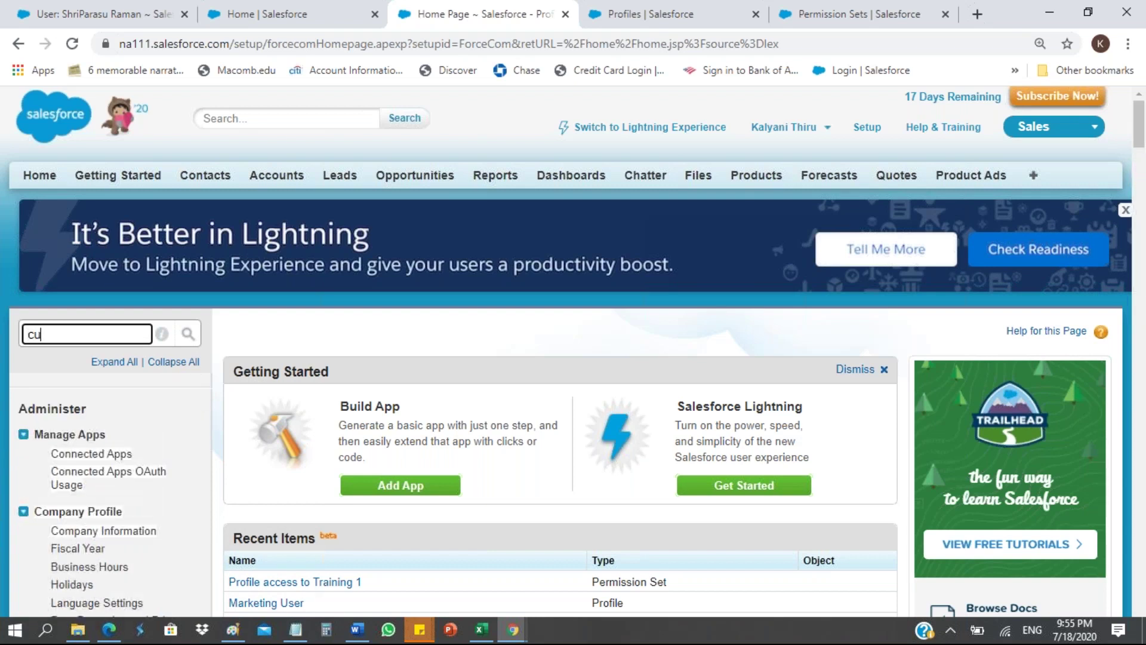
text(st)
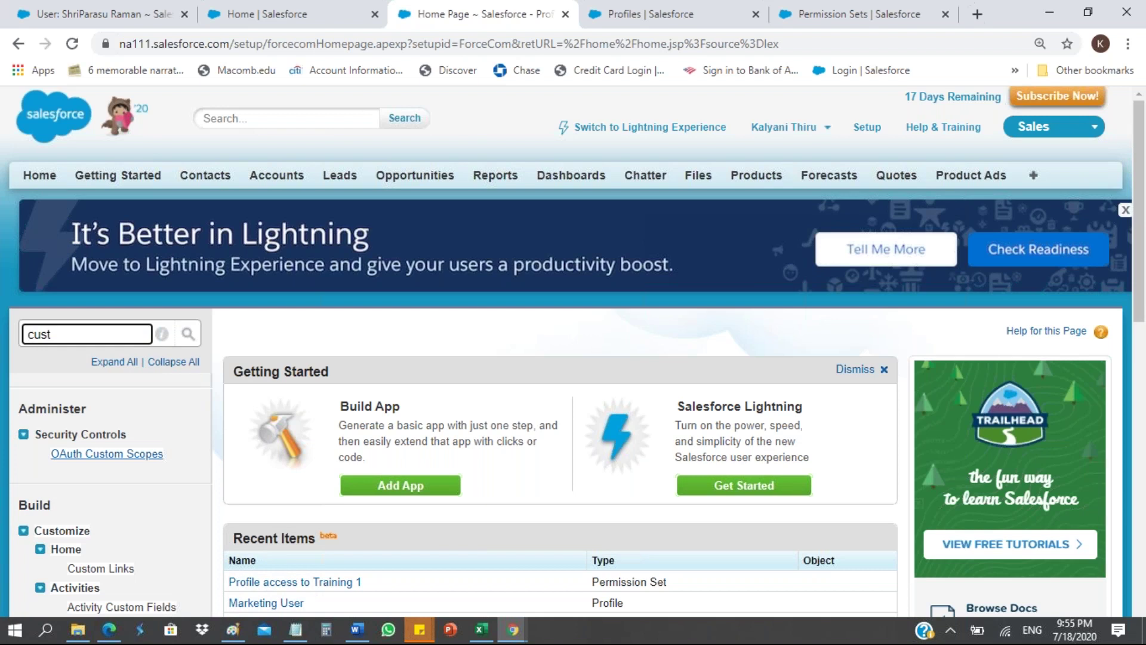
scroll(572, 358, down, 1)
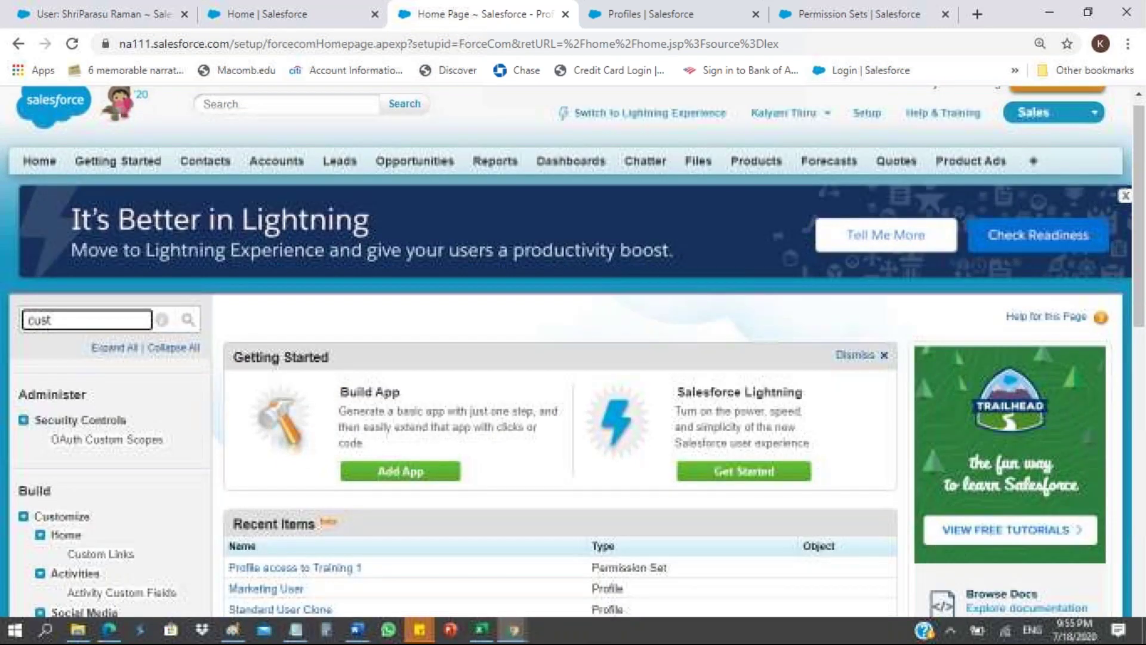
scroll(572, 358, down, 2)
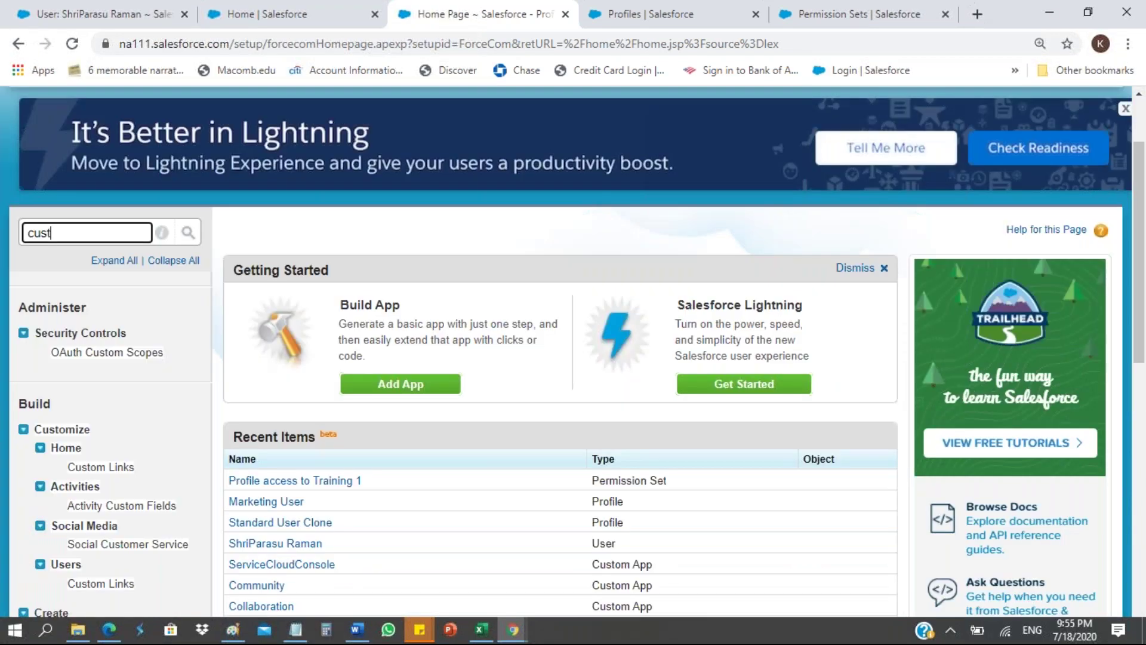
key(BackSpace)
key(BackSpace)
key(BackSpace)
key(BackSpace)
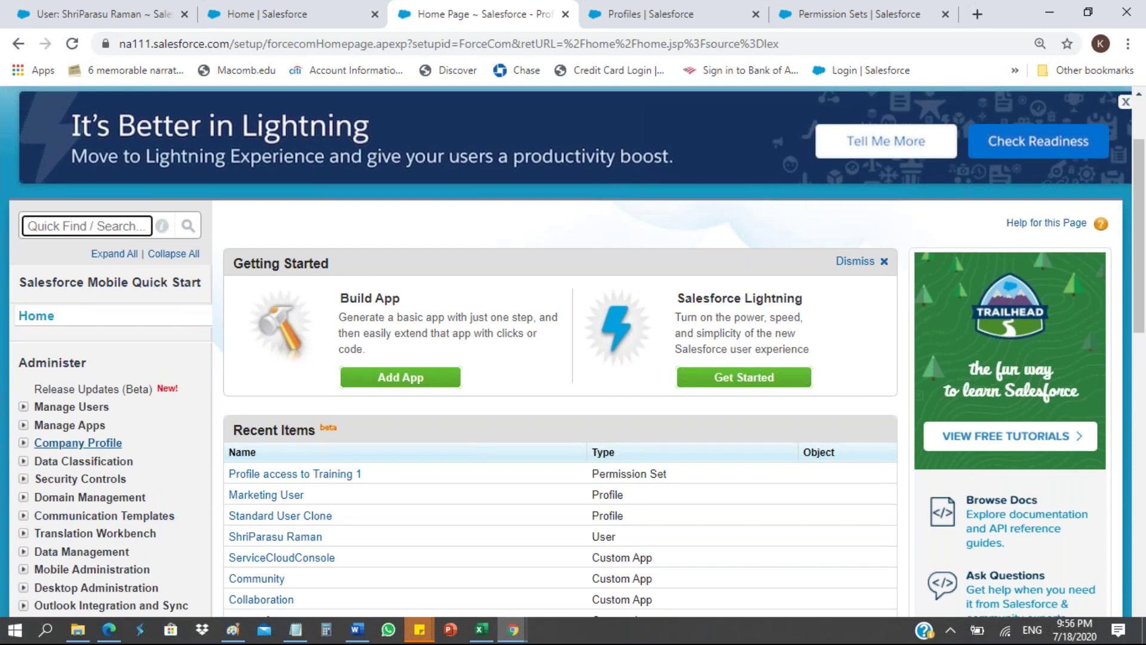
Expand Create in the Build section of Setup and open the Apps page
scroll(78, 442, down, 1)
scroll(78, 439, down, 3)
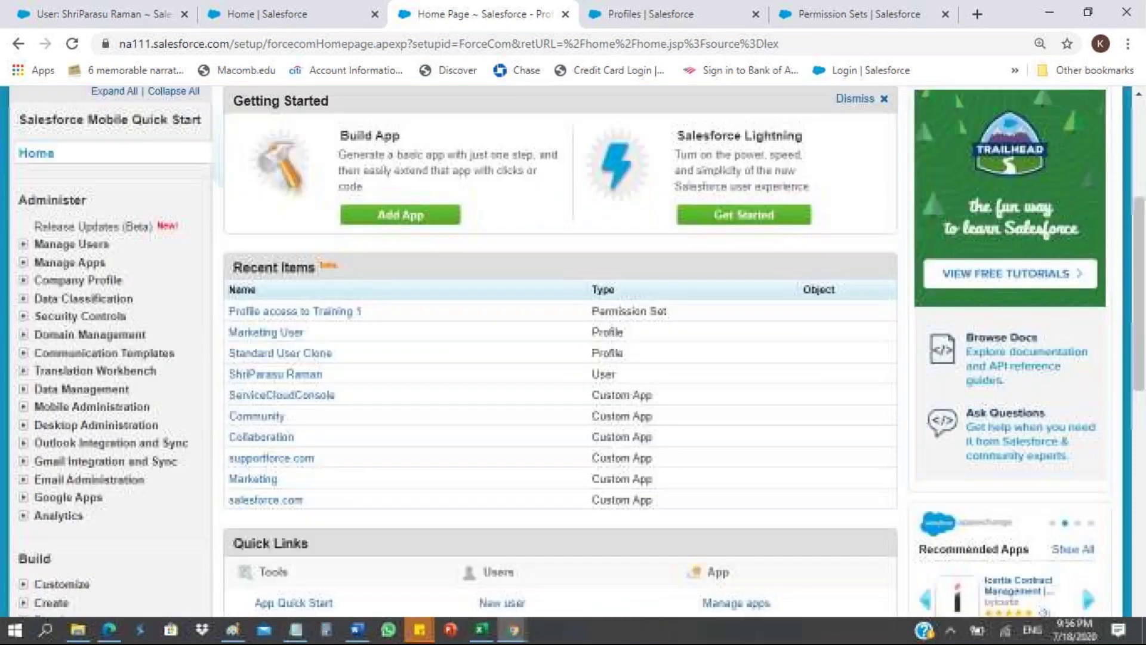
scroll(1082, 471, down, 2)
scroll(1082, 472, down, 7)
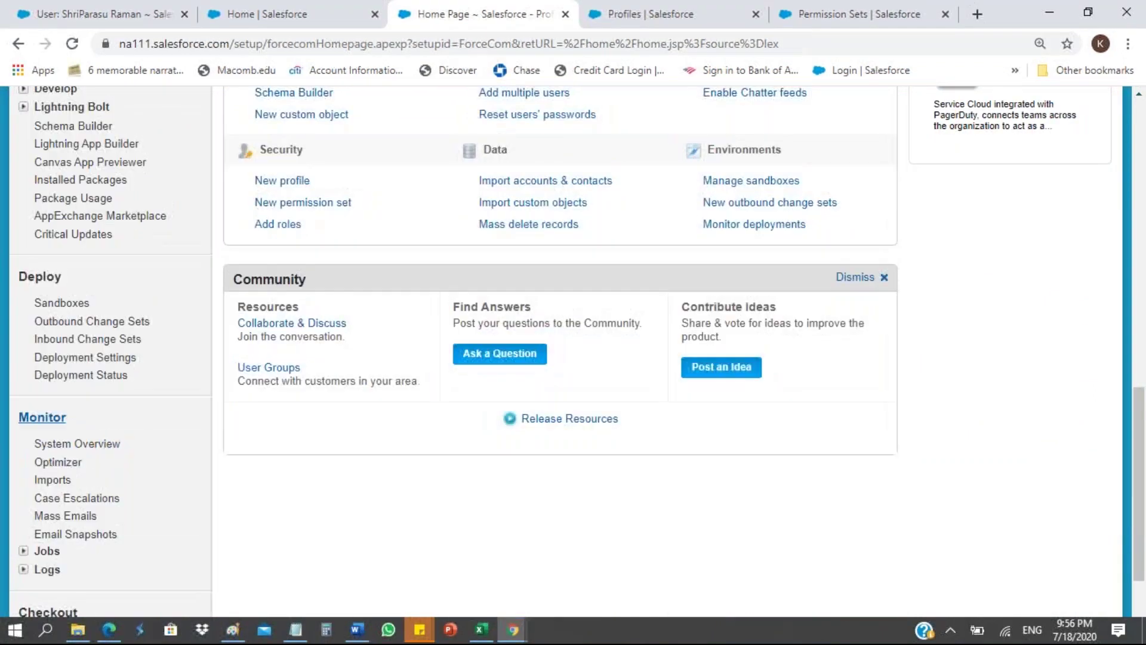
scroll(1082, 232, up, 3)
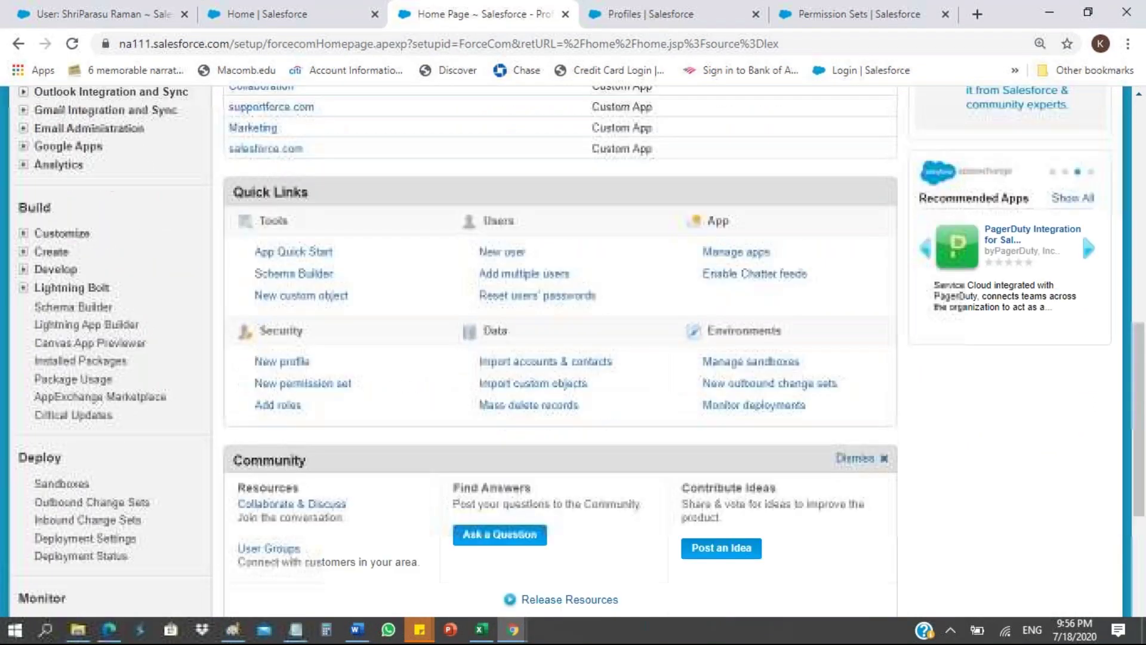
scroll(1082, 232, up, 1)
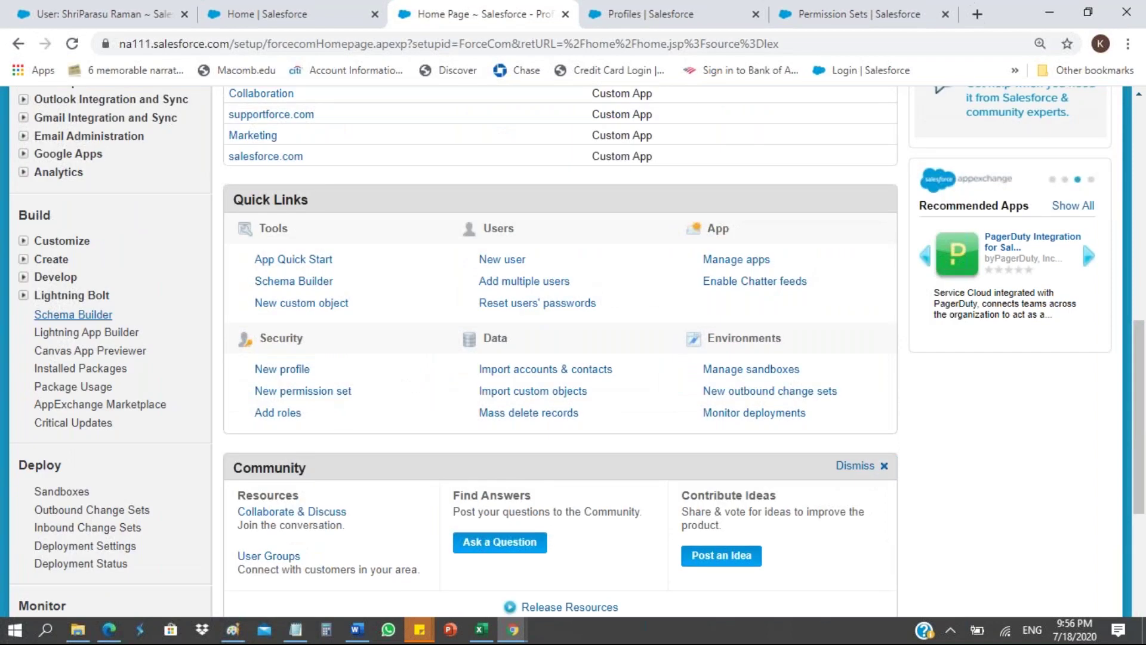
scroll(57, 315, up, 1)
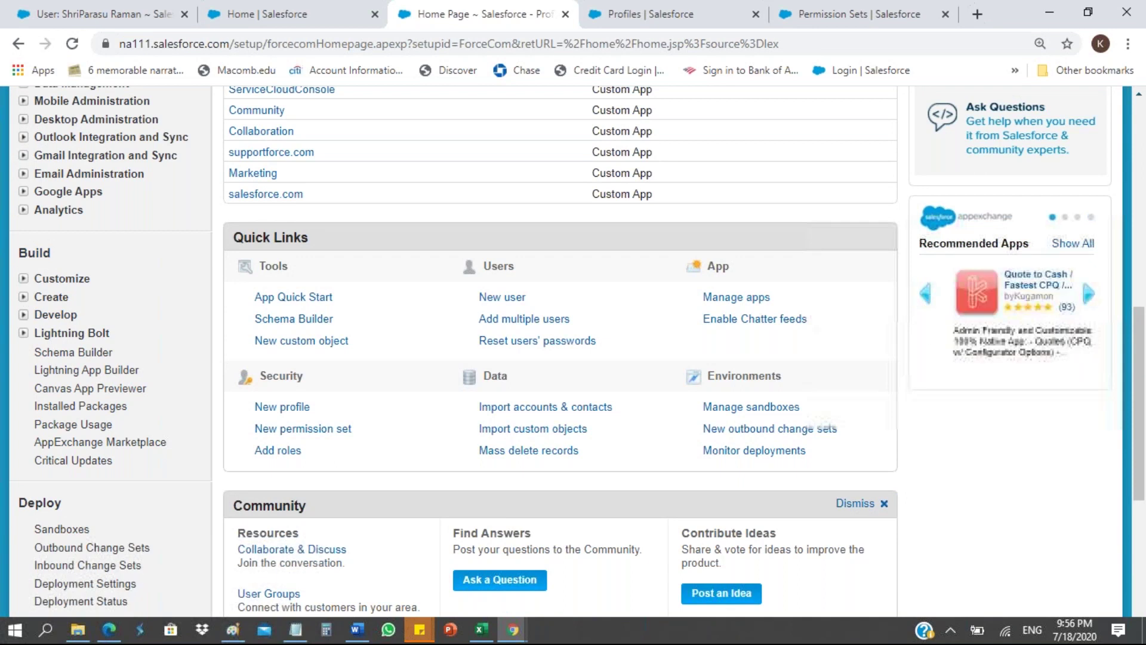
click(24, 298)
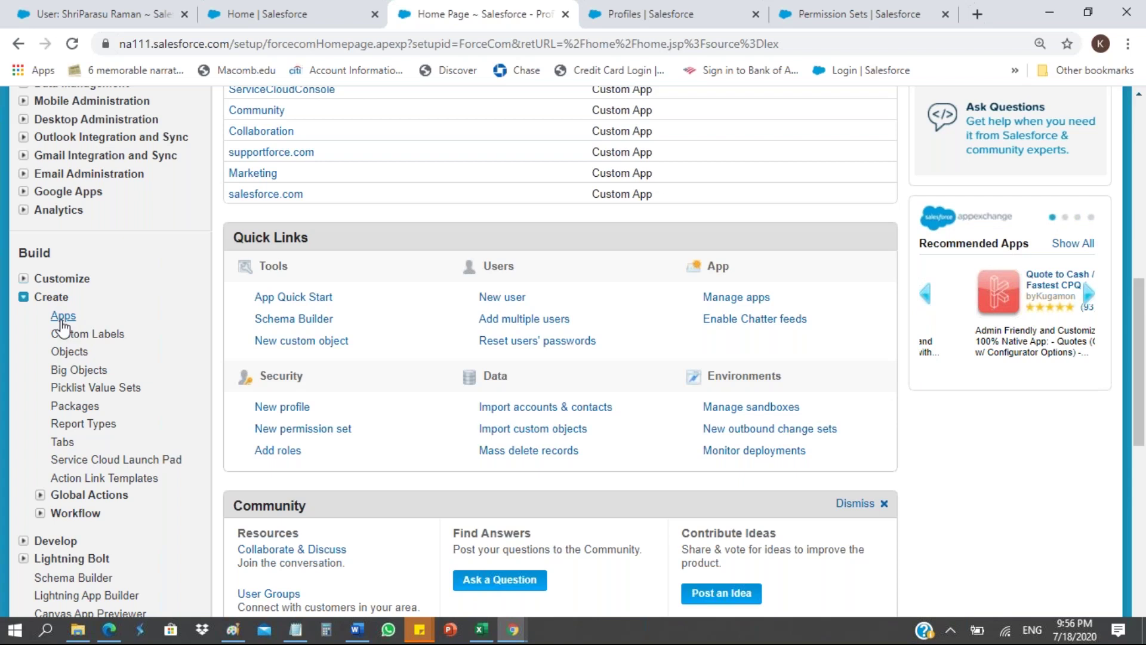
click(62, 316)
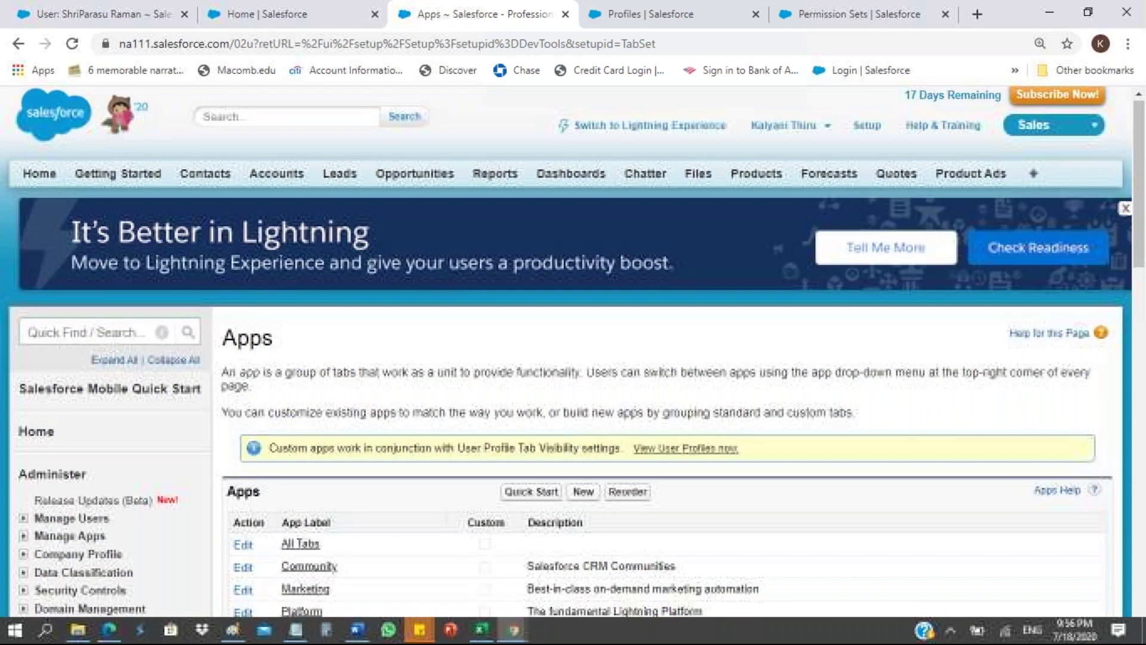
Examine the Apps, Subtab Apps and Connected Apps lists, including the Custom column and the note on User Profile Tab Visibility
scroll(572, 363, down, 1)
scroll(571, 364, down, 5)
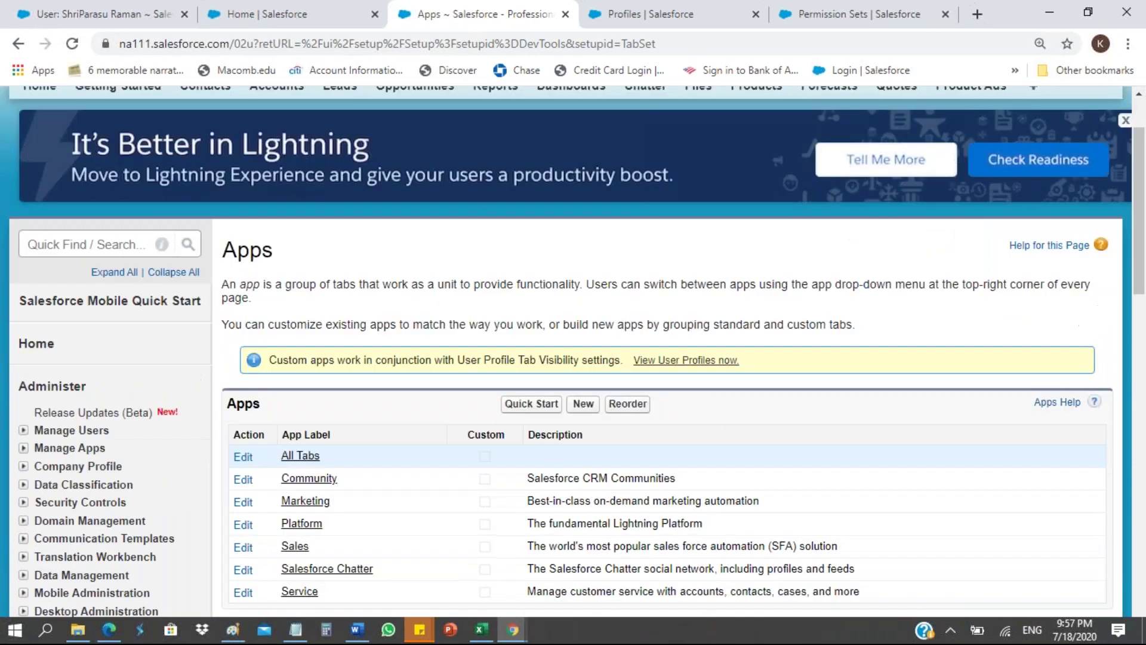
scroll(572, 363, down, 2)
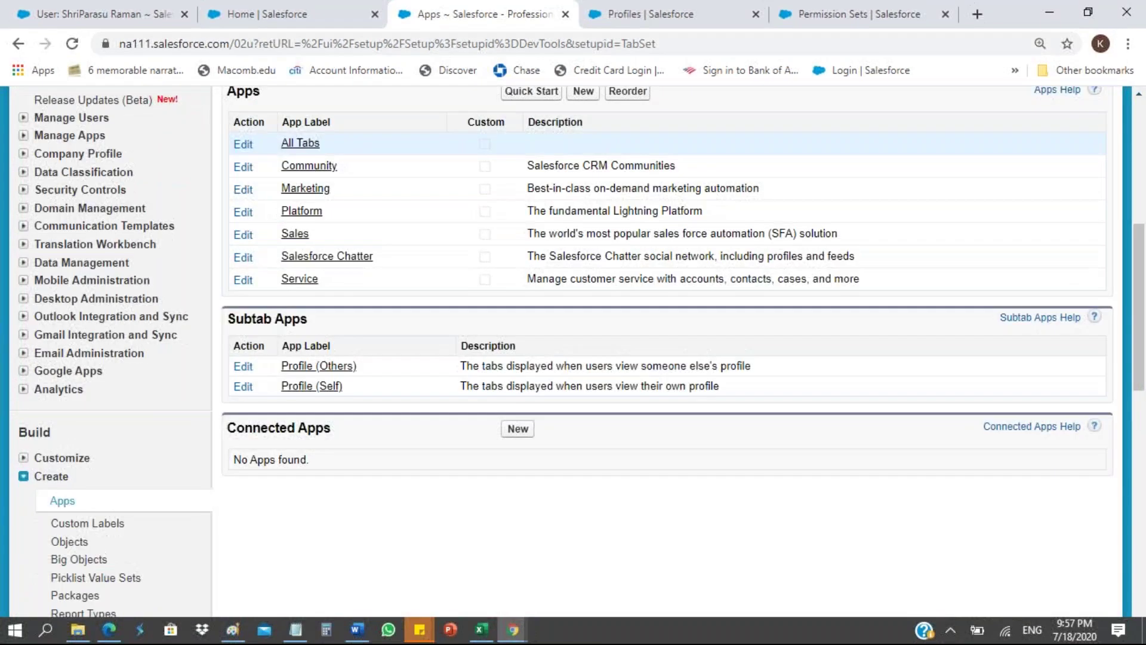
scroll(572, 364, up, 1)
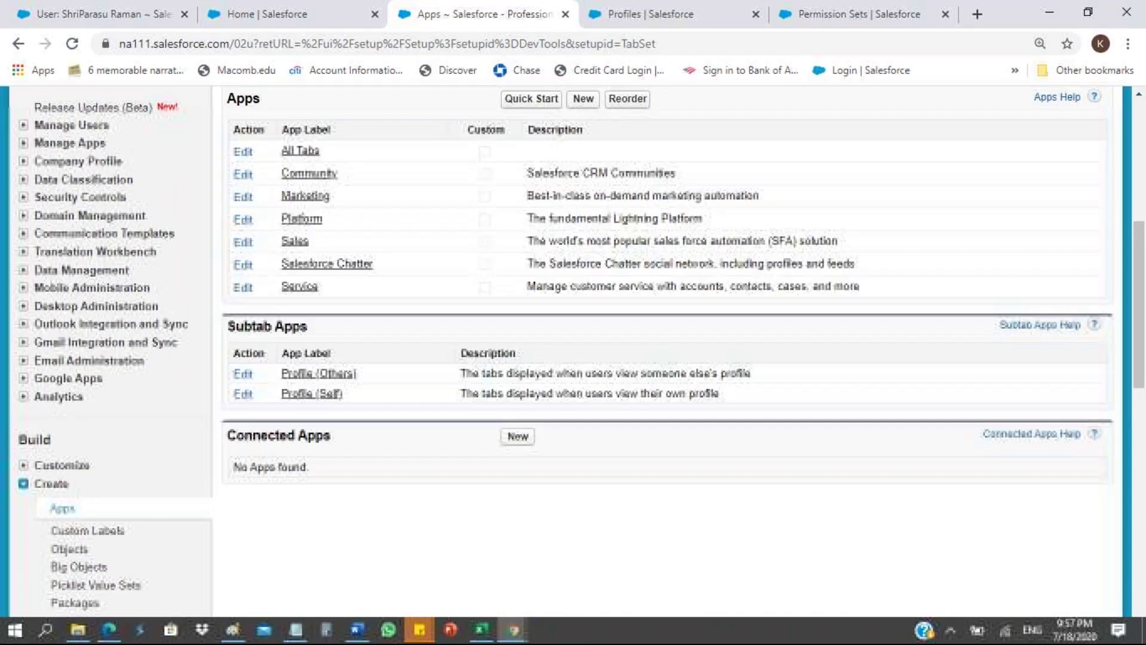
scroll(572, 363, up, 1)
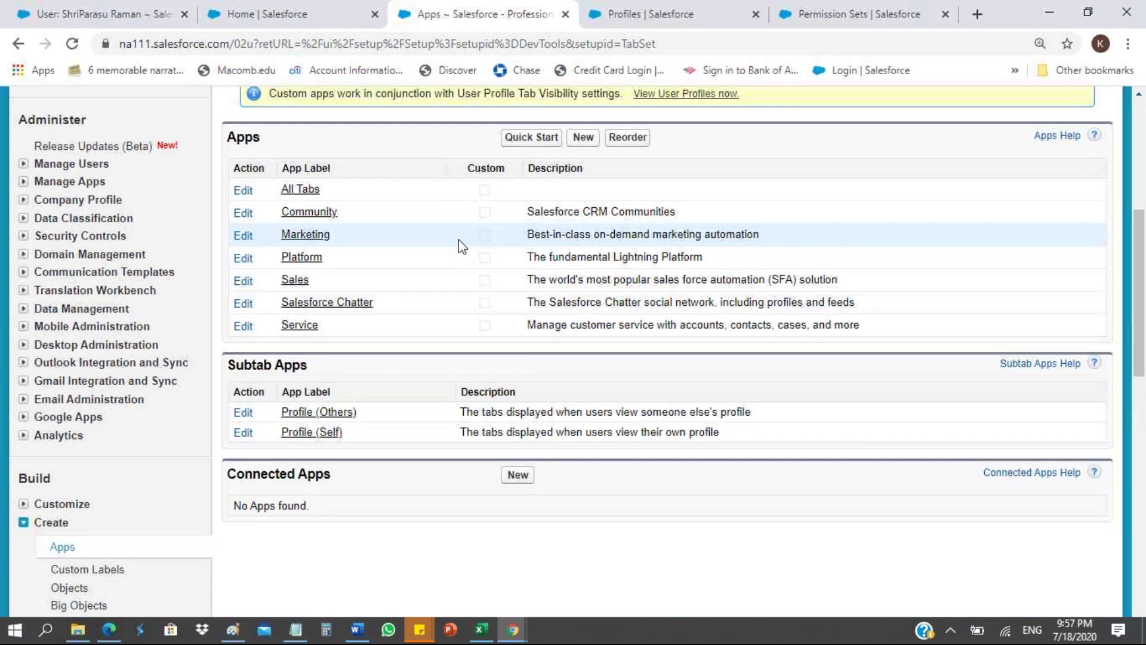
scroll(459, 239, up, 1)
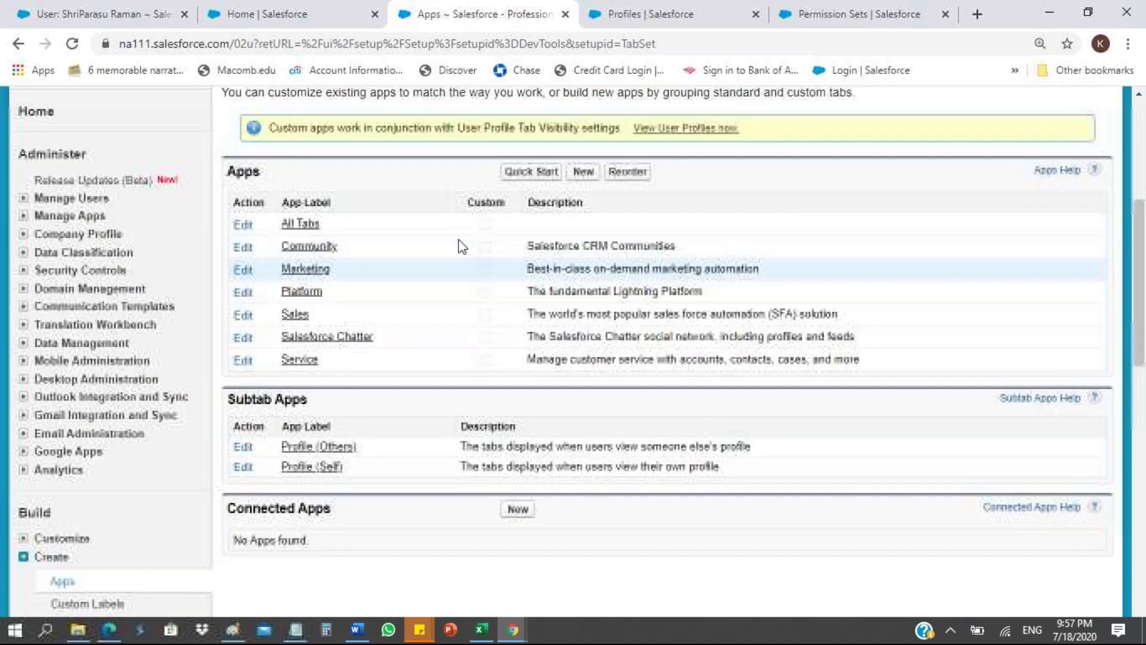
scroll(458, 246, up, 1)
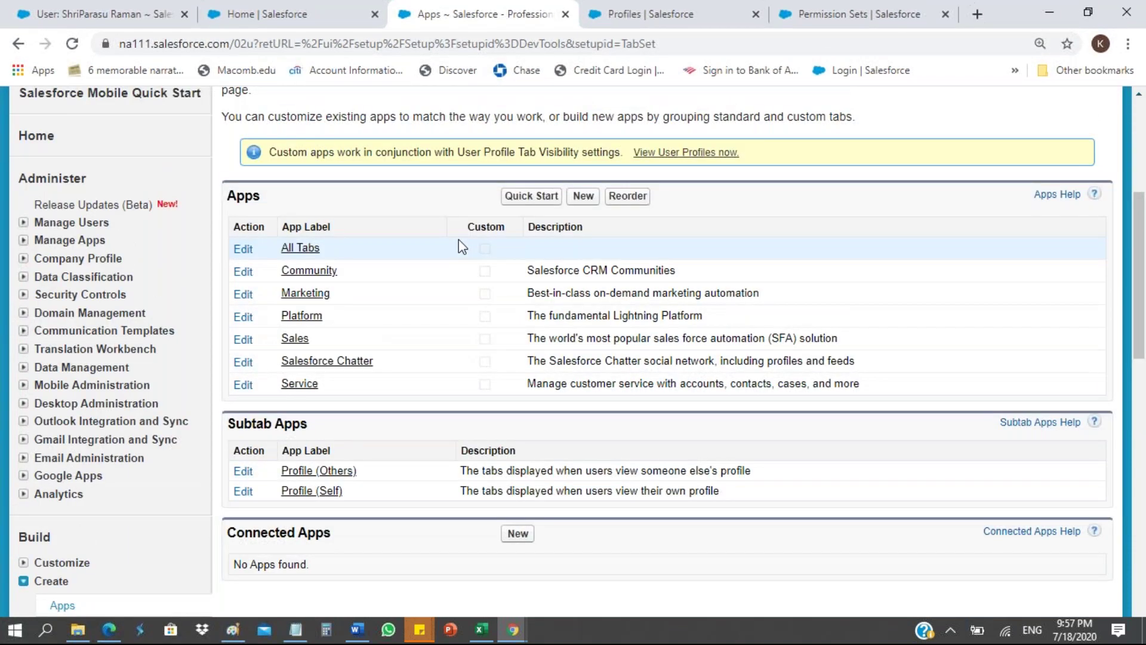
scroll(459, 240, up, 1)
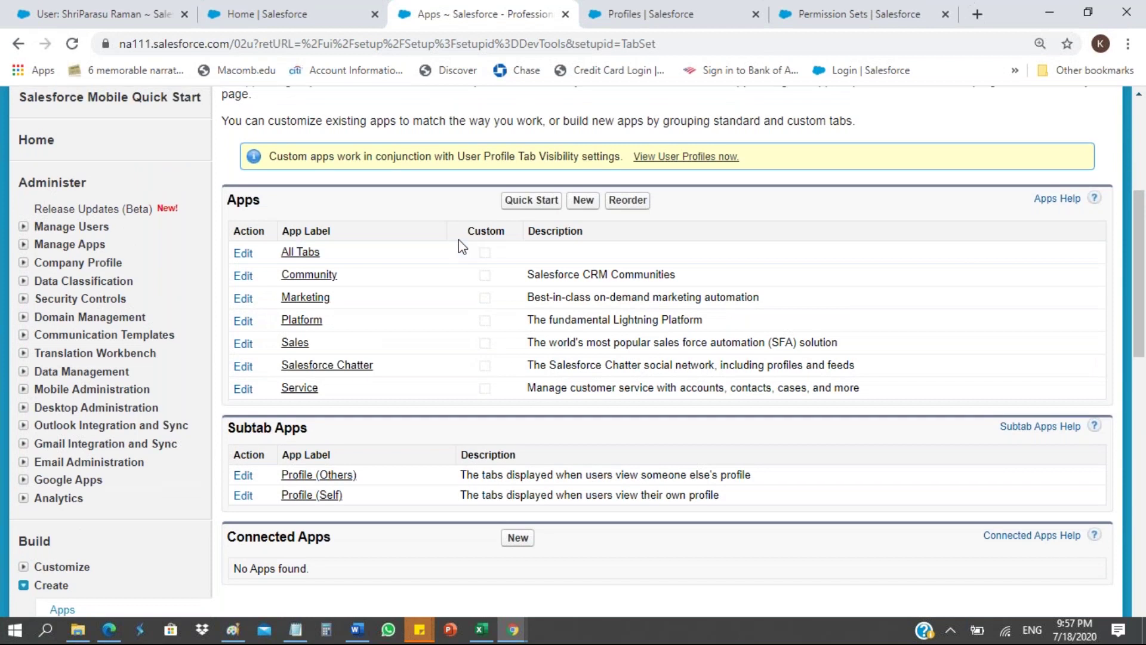
scroll(458, 239, up, 3)
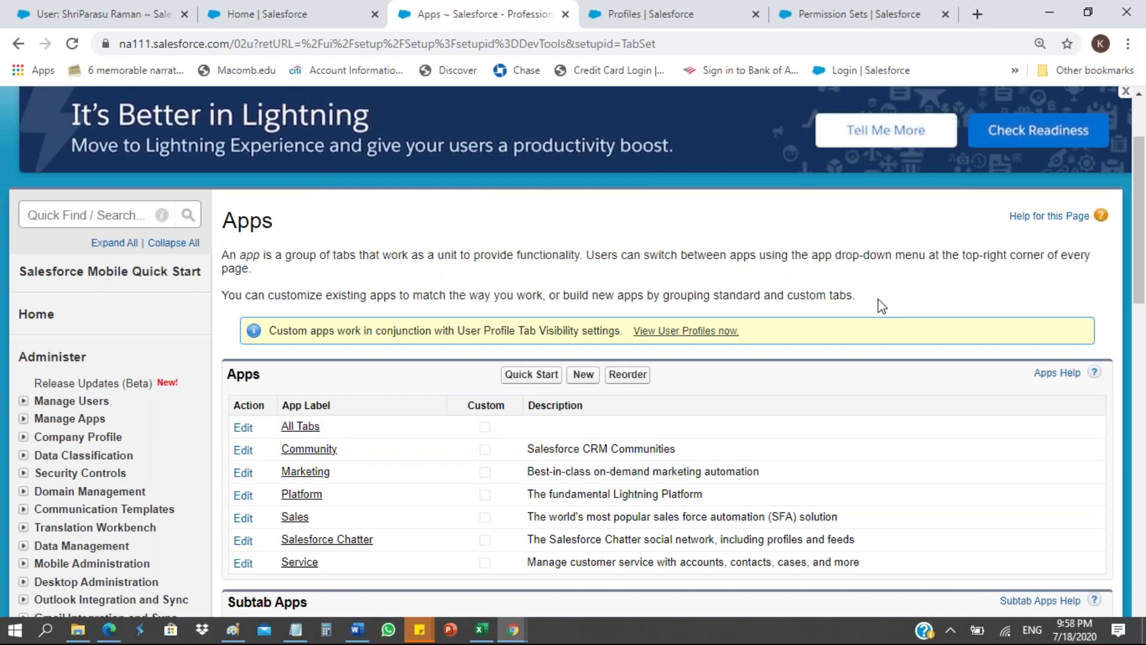
Return to the Marketing User profile and examine the View All column under Custom Object Permissions
click(641, 6)
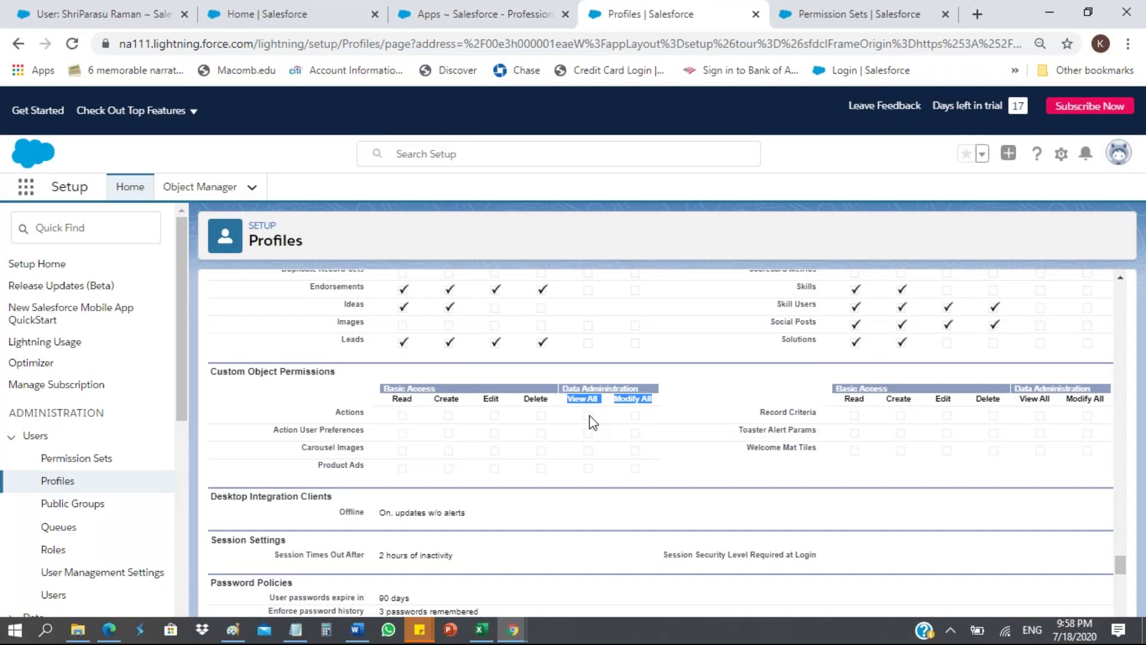
click(617, 414)
drag(598, 398, 571, 394)
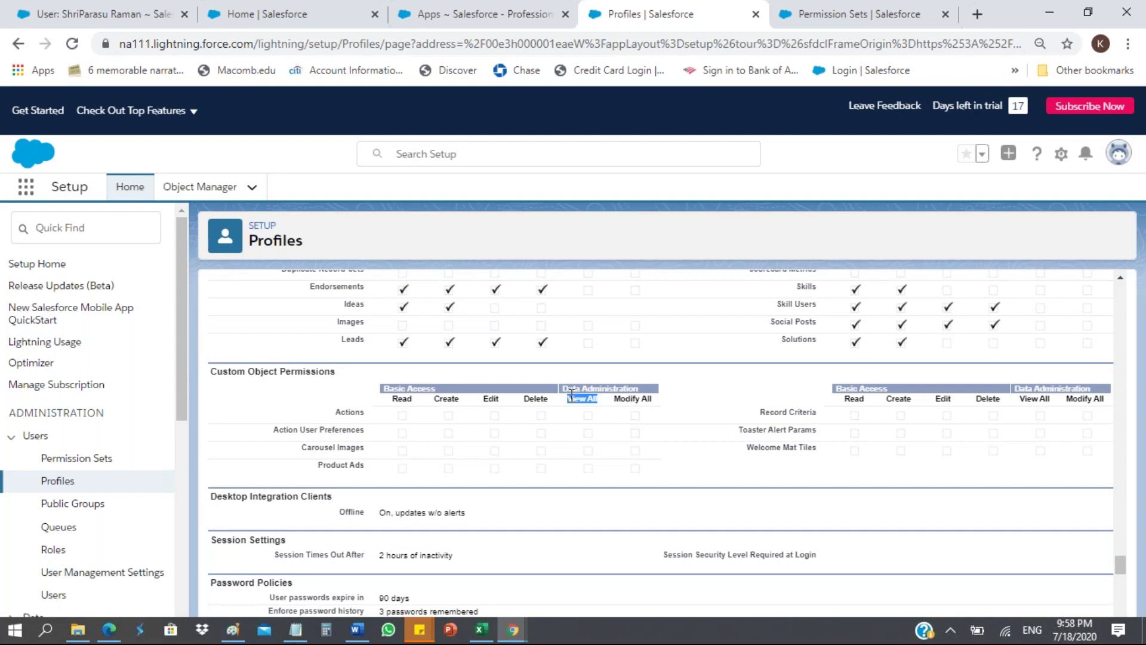
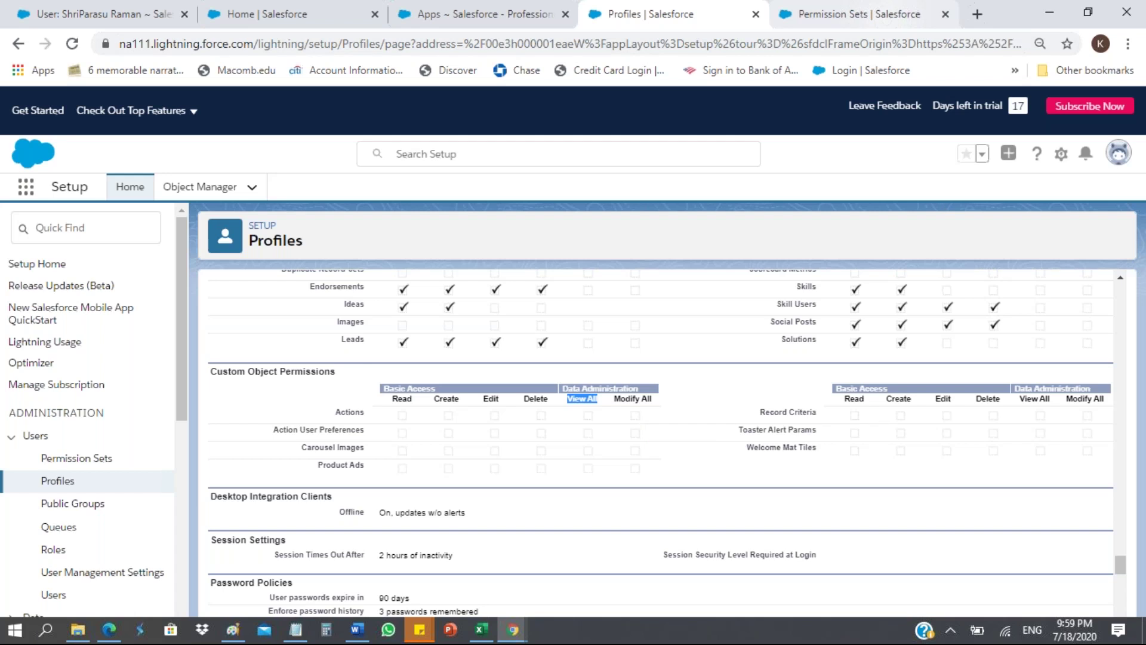
Examine the Apps settings in the permission set overview, including Assigned Apps, App Permissions and Visualforce Page Access
click(879, 17)
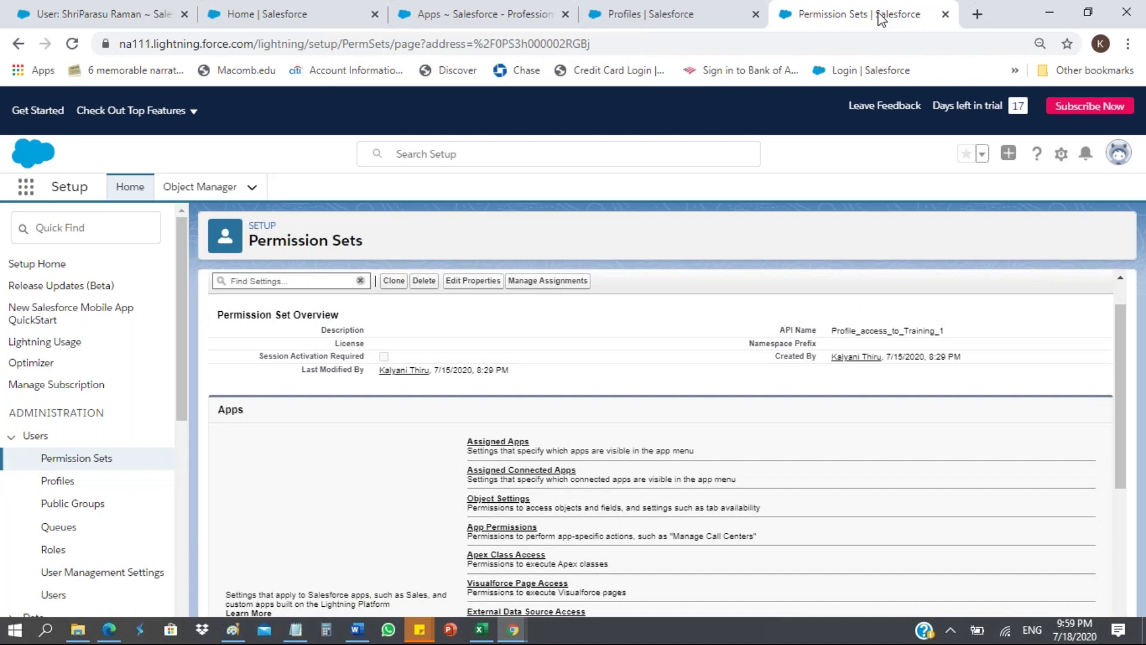
drag(444, 595, 444, 527)
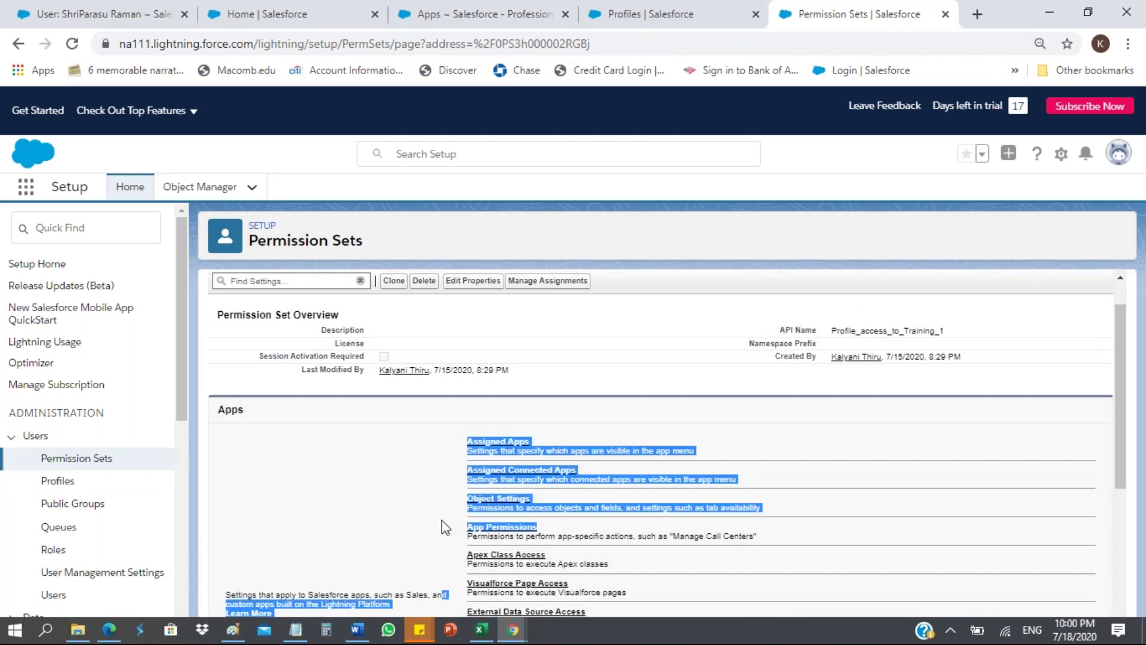
click(445, 527)
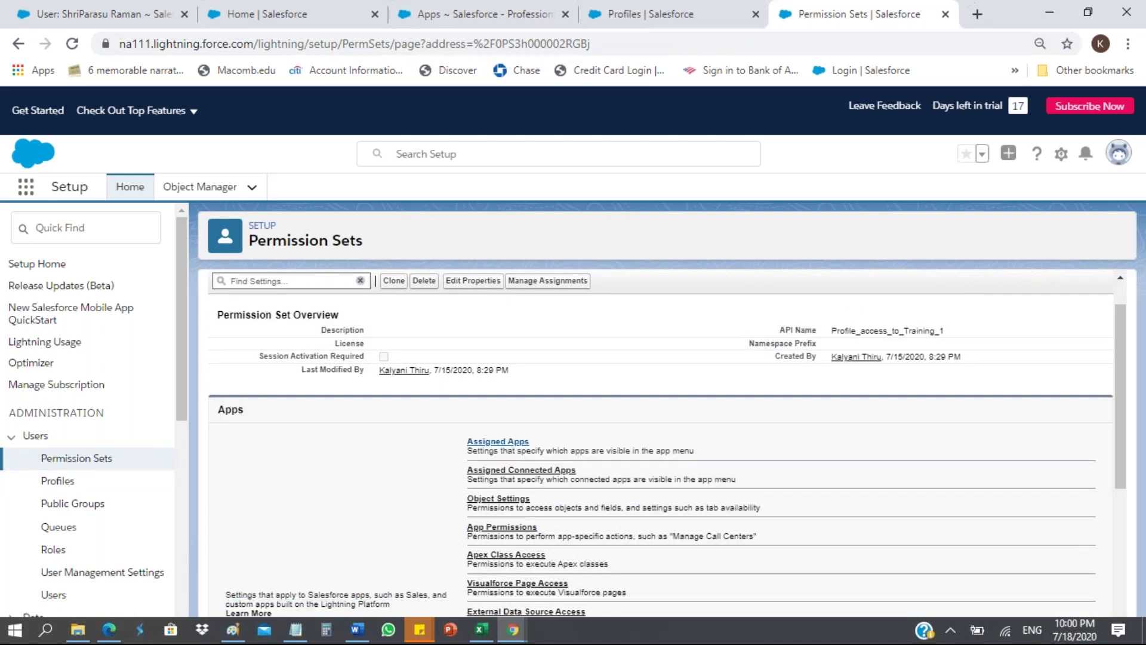
mouse_move(538, 527)
mouse_down()
mouse_move(469, 527)
mouse_move(468, 499)
mouse_move(522, 528)
mouse_up()
drag(530, 441, 521, 442)
drag(537, 527, 522, 528)
click(555, 556)
scroll(1120, 514, down, 4)
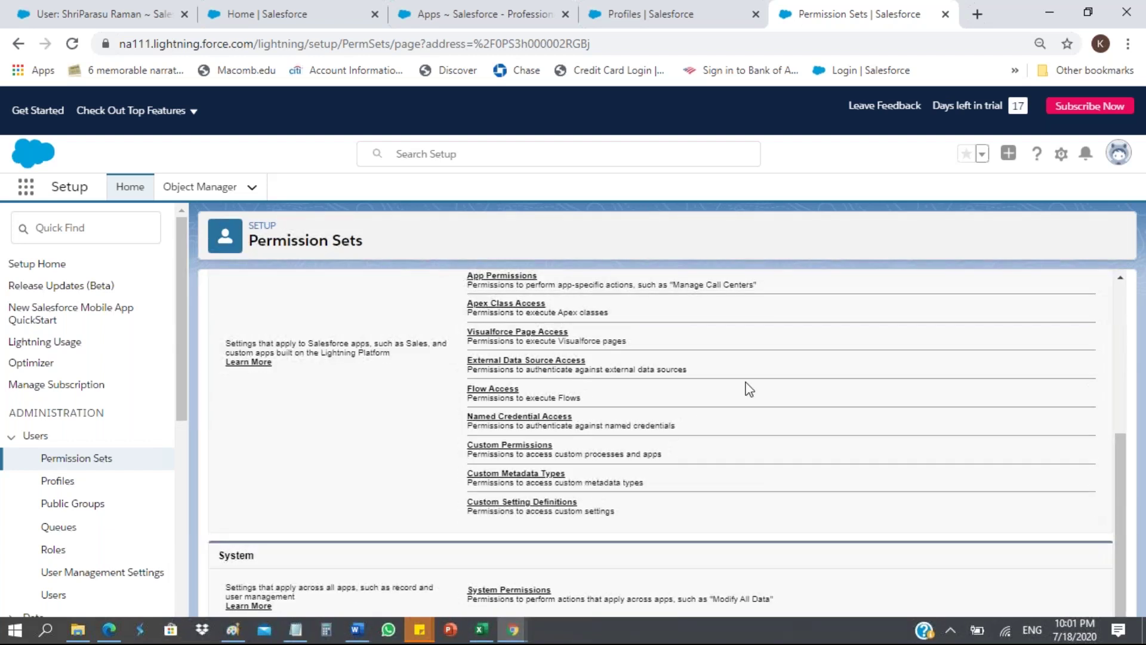
drag(605, 342, 561, 342)
Open the permission set's Flow Access settings in a separate browser tab and close the flow editing form
right_click(490, 388)
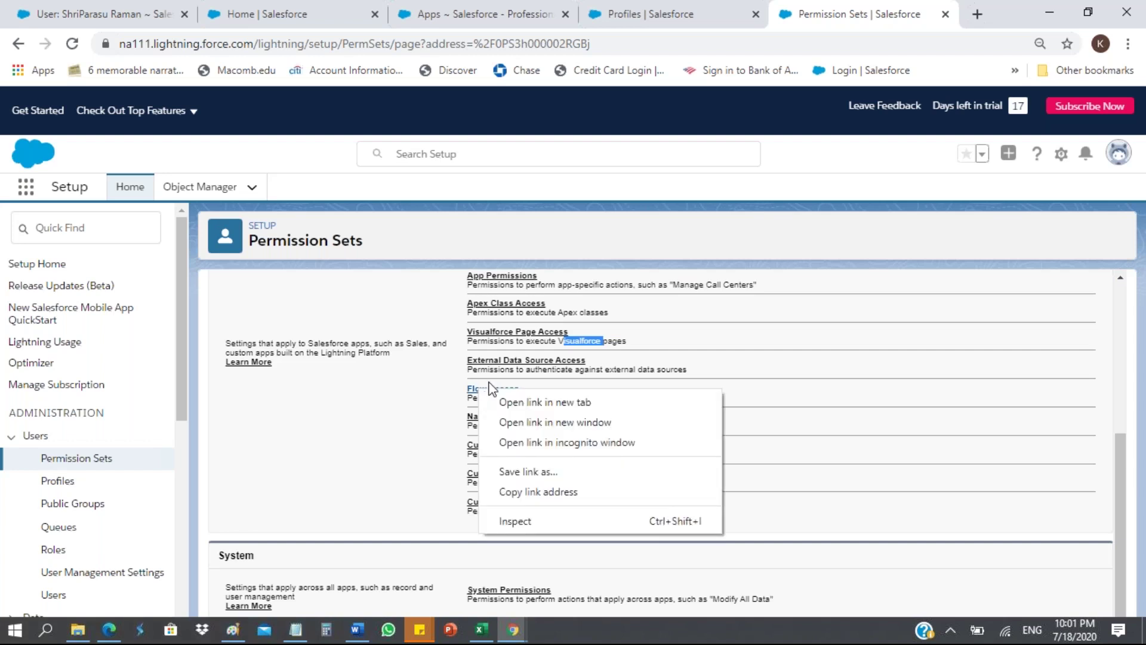
click(504, 403)
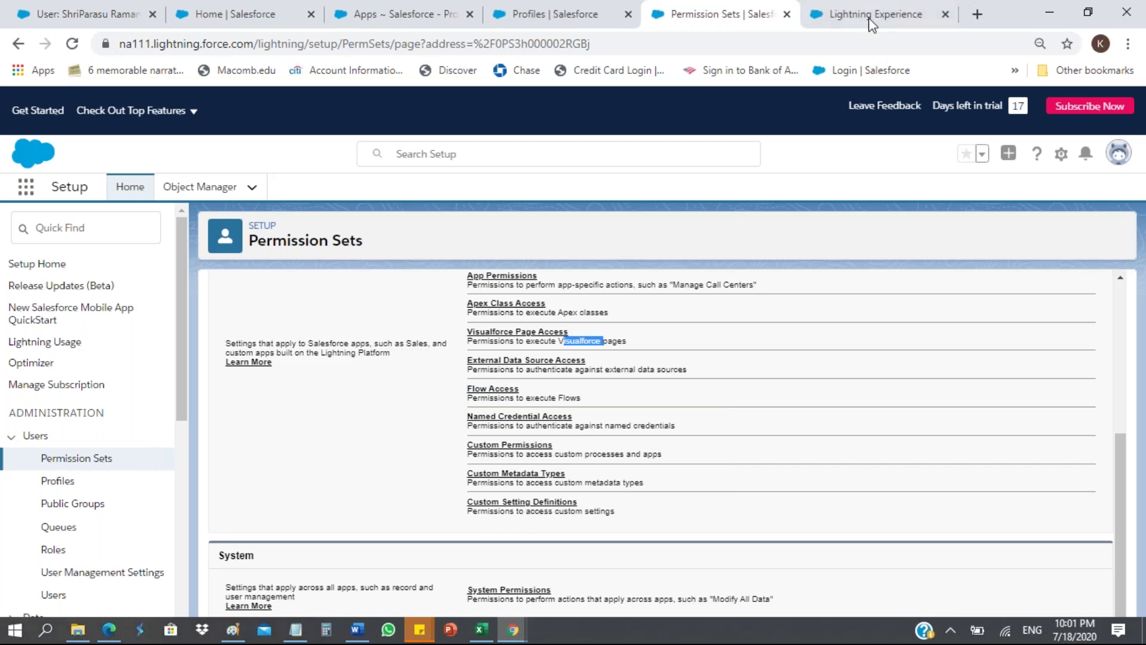
click(870, 19)
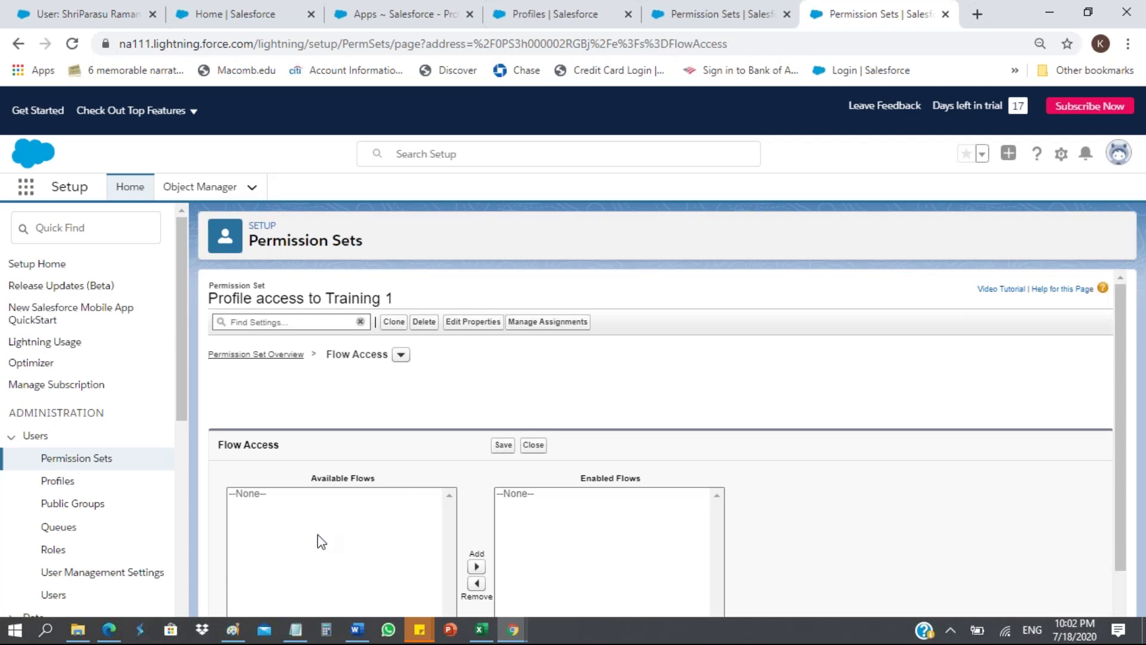
click(533, 445)
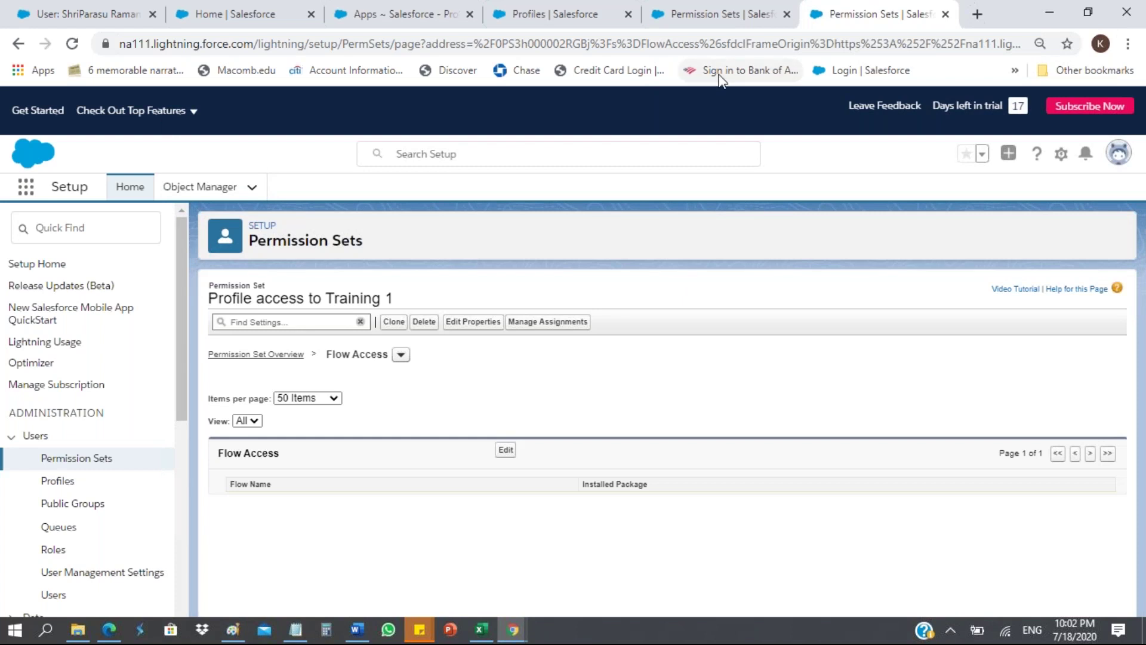
Compare the Flow Access entry in the permission set overview with the Flow User checkbox on the user's detail page
click(724, 20)
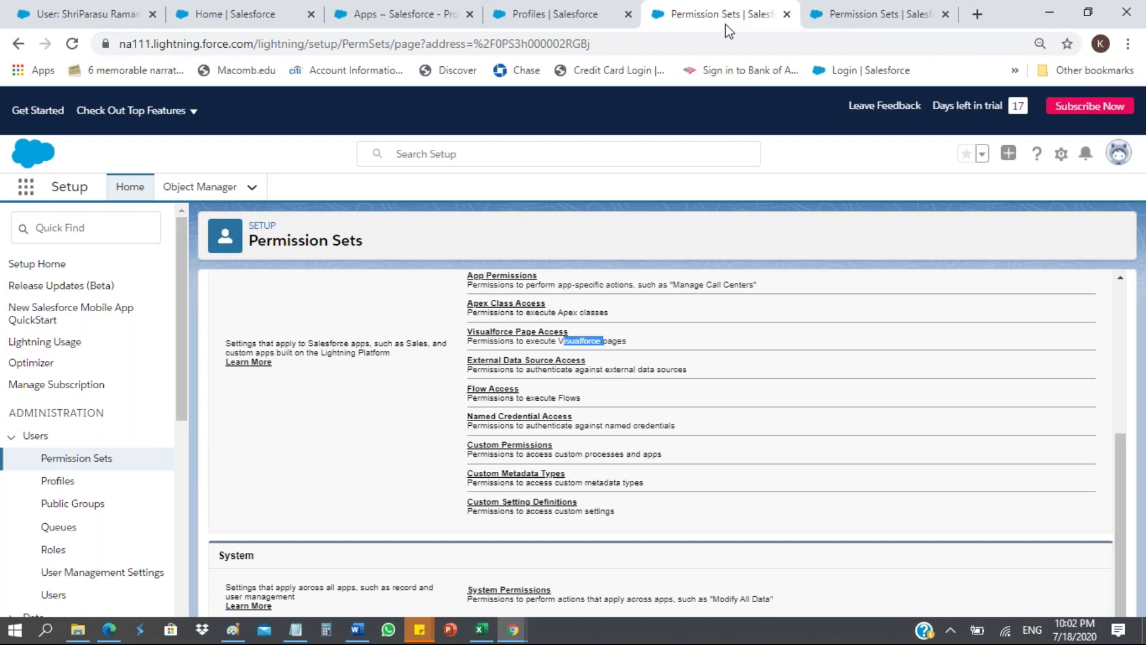
double_click(504, 389)
click(108, 13)
click(109, 9)
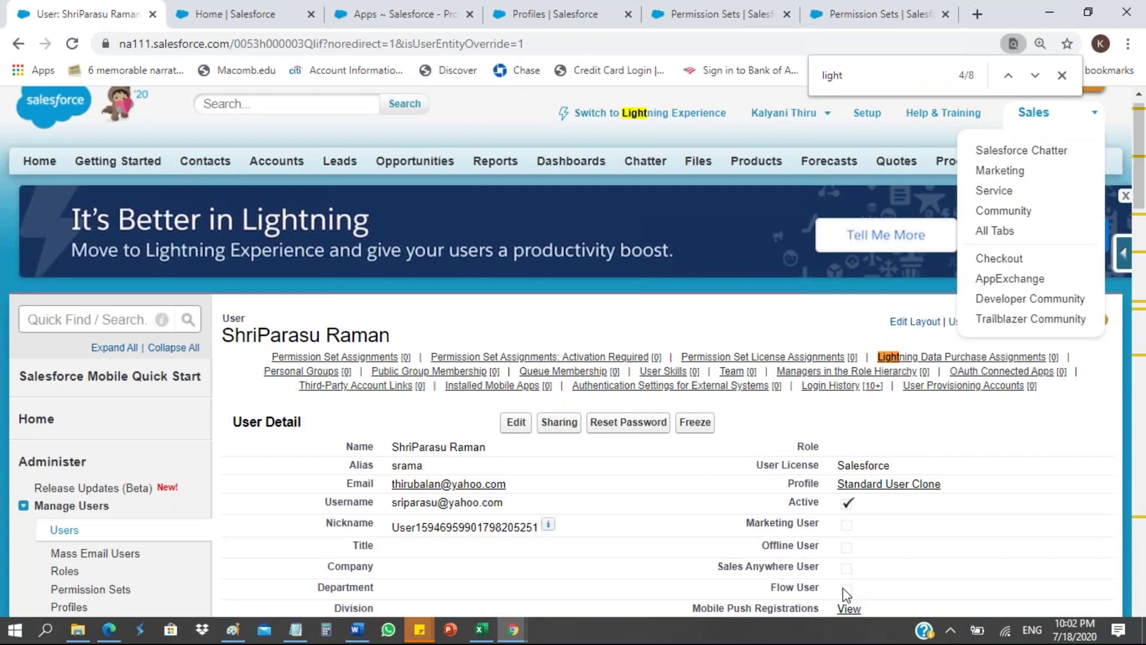
click(860, 591)
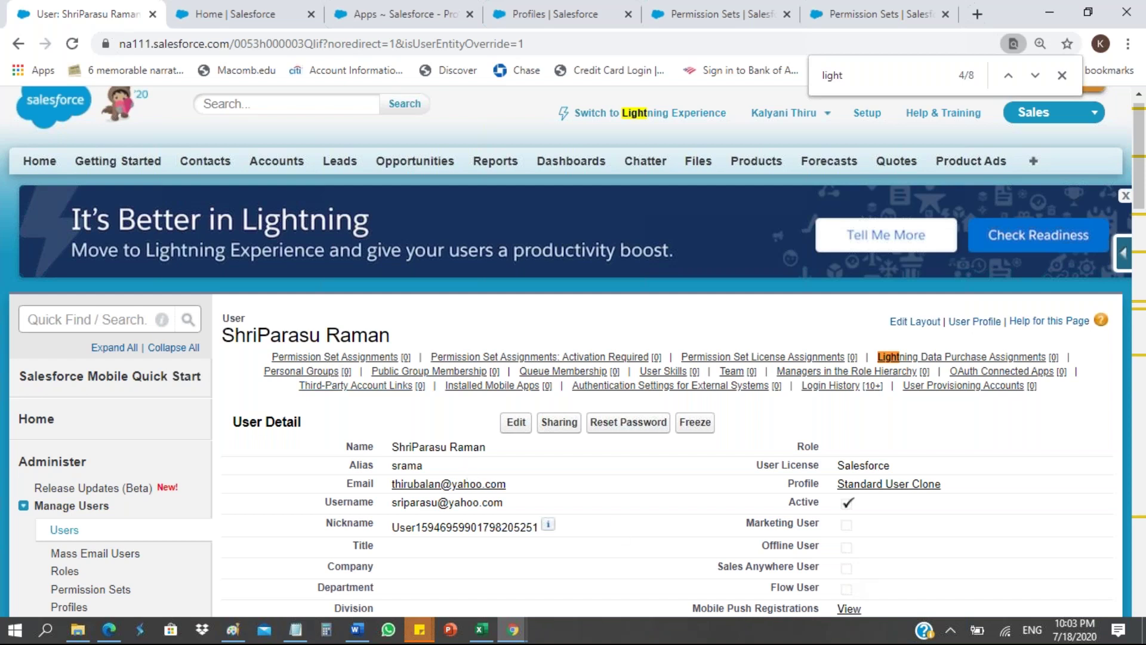
drag(229, 318, 245, 318)
click(856, 562)
mouse_move(772, 587)
mouse_down()
mouse_move(848, 588)
mouse_move(773, 585)
mouse_move(788, 583)
mouse_up()
Open the permission set's Custom Permissions settings in a separate browser tab, view them and return to the overview
click(852, 24)
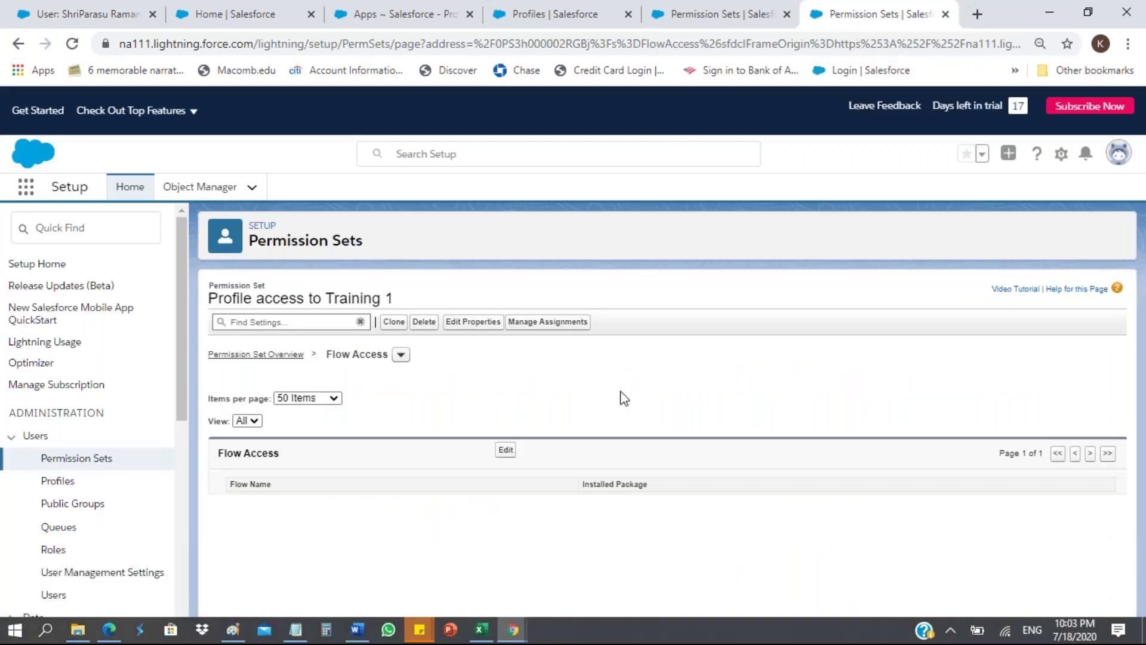
click(714, 15)
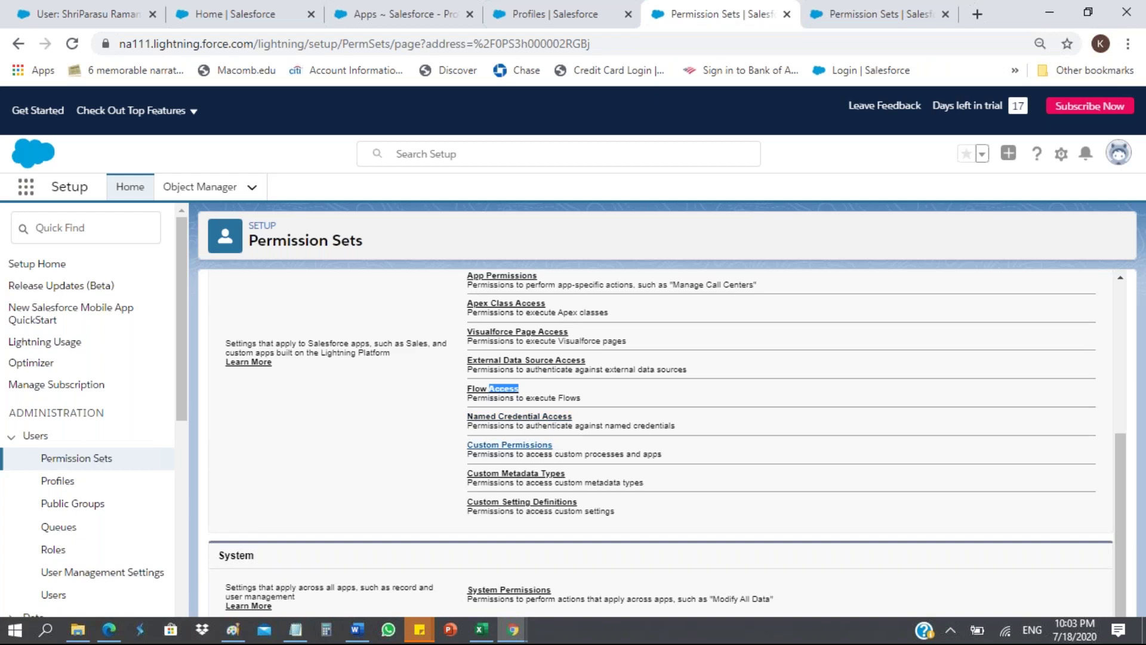
right_click(534, 449)
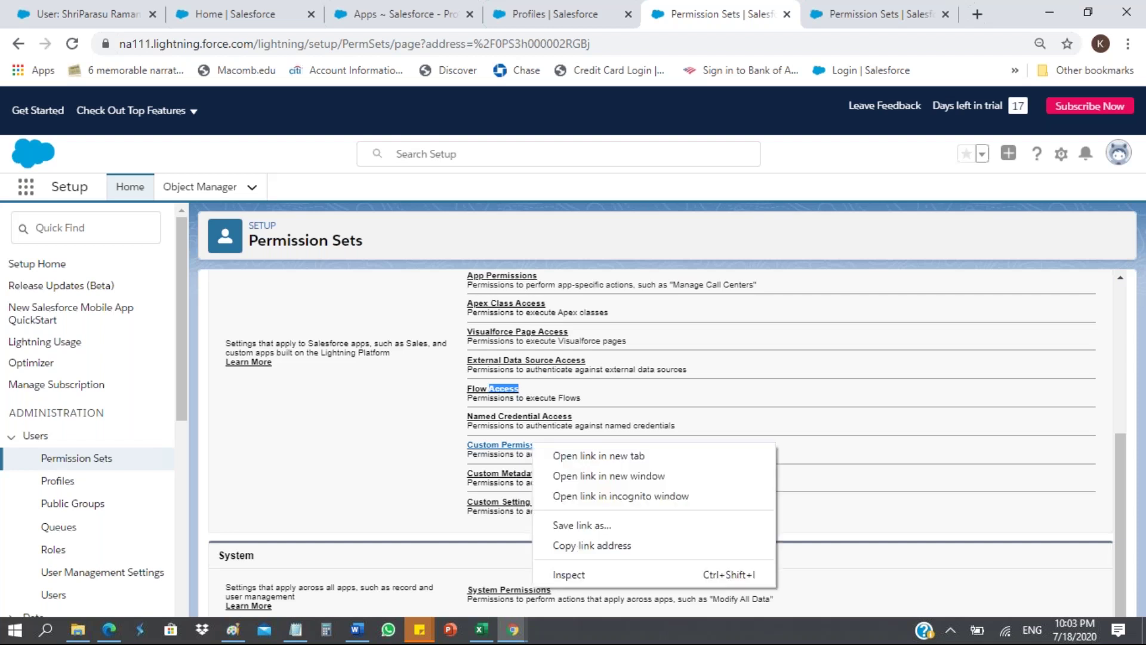
click(598, 456)
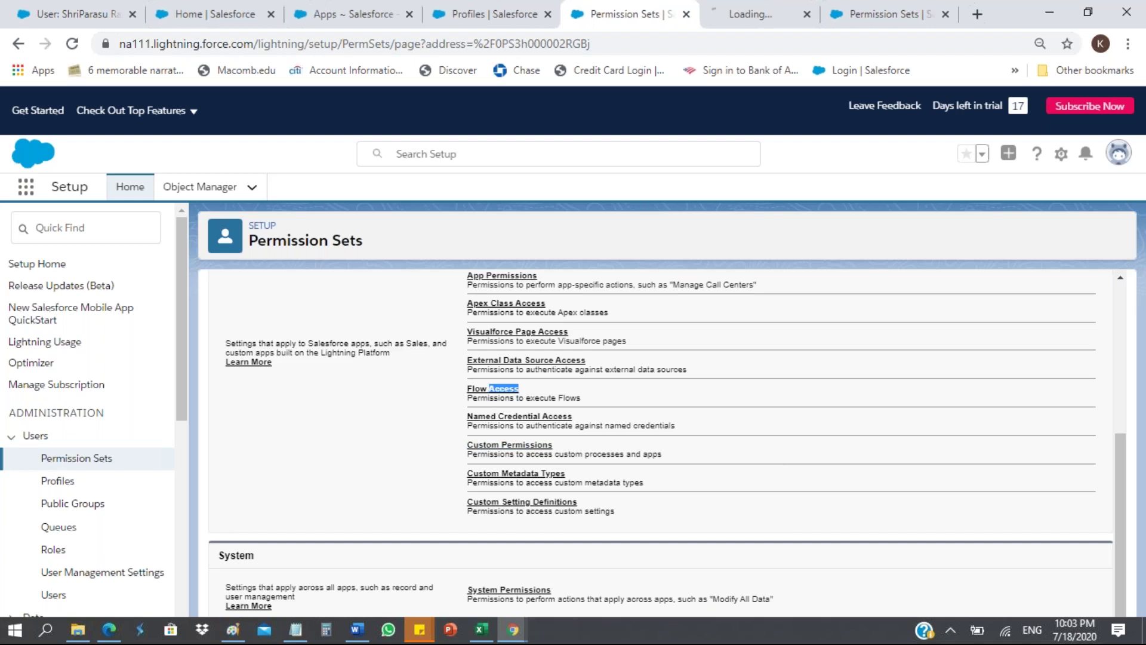
click(753, 24)
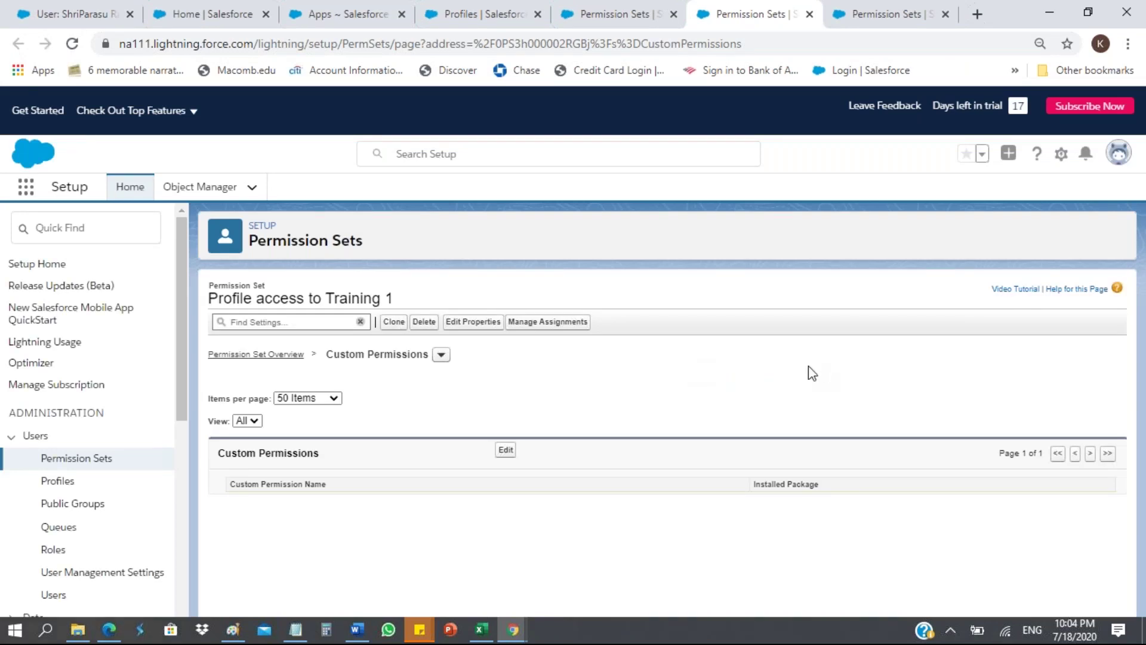
click(621, 17)
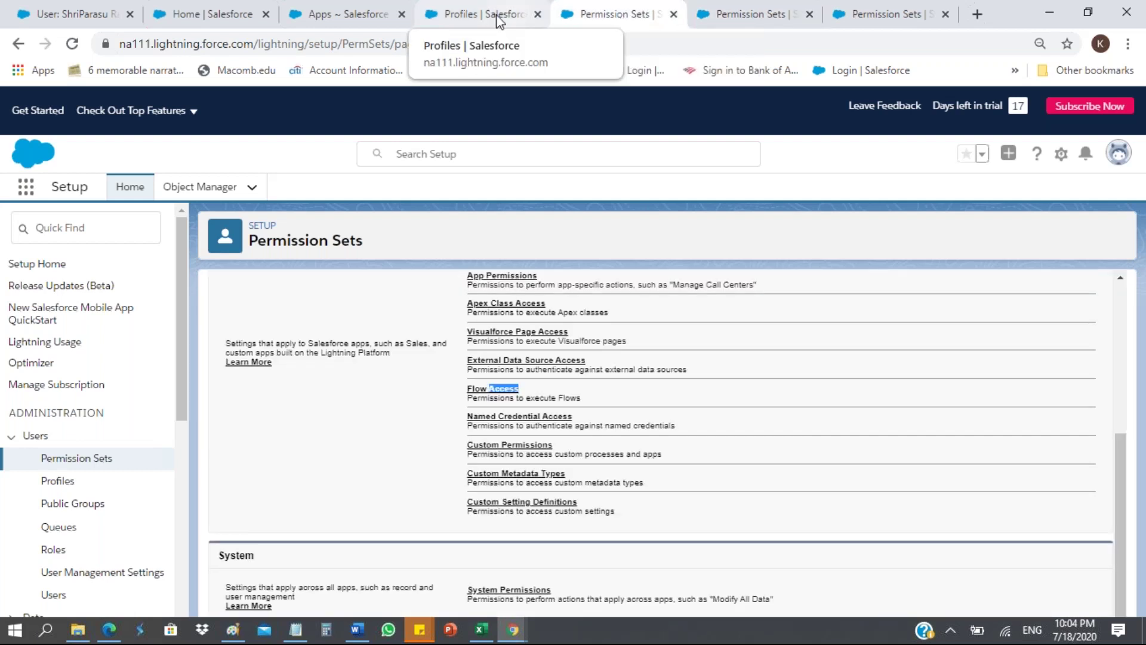
Search the Marketing User profile page for "custom Per" to find its Enabled Custom Permissions section
click(500, 22)
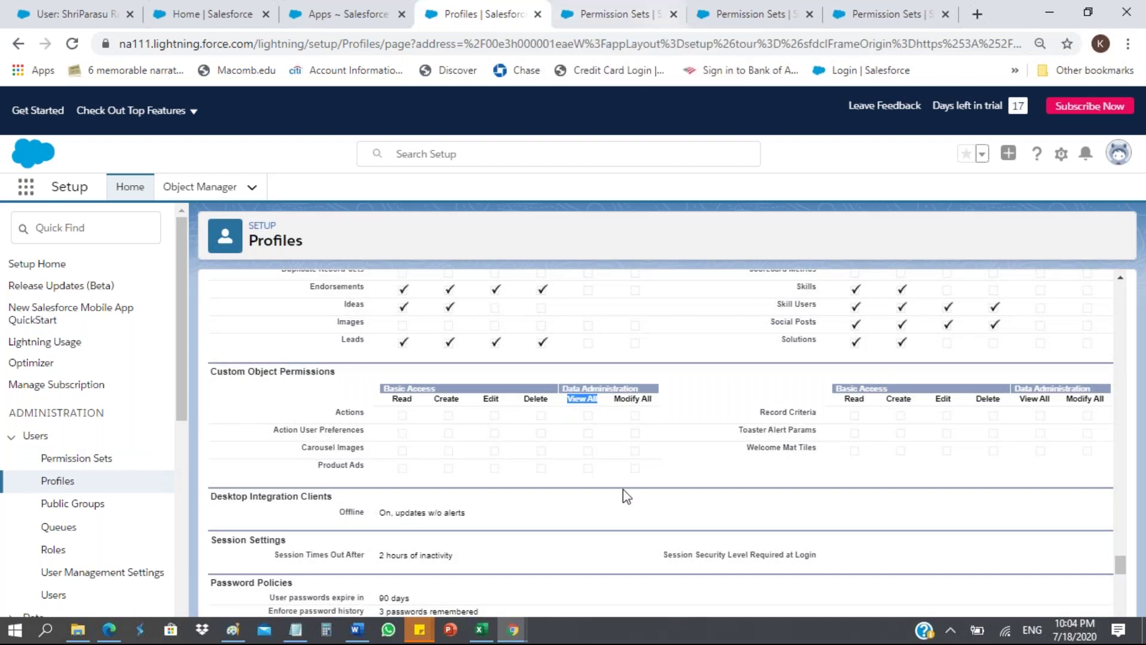
key(ctrl+f)
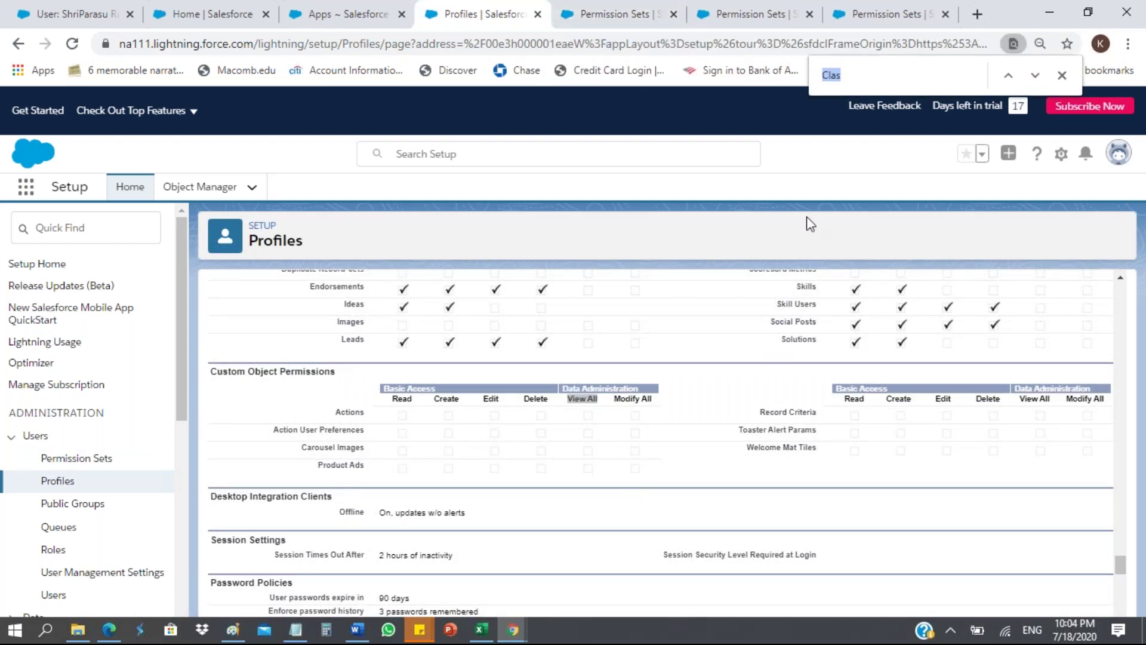
text(cu)
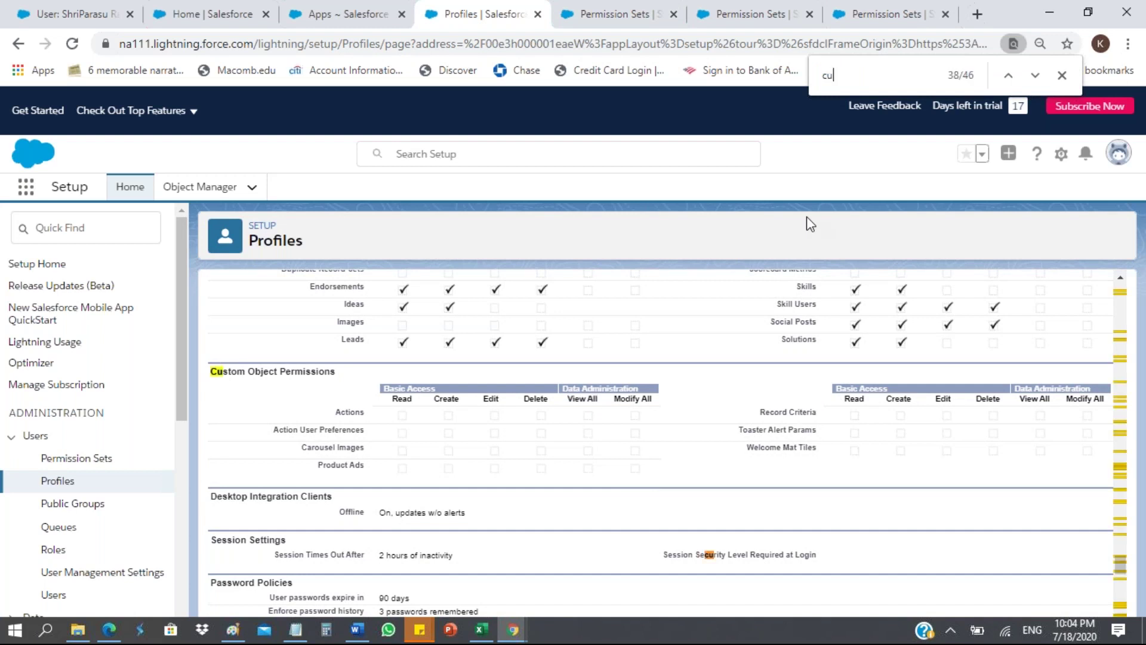
text(stom )
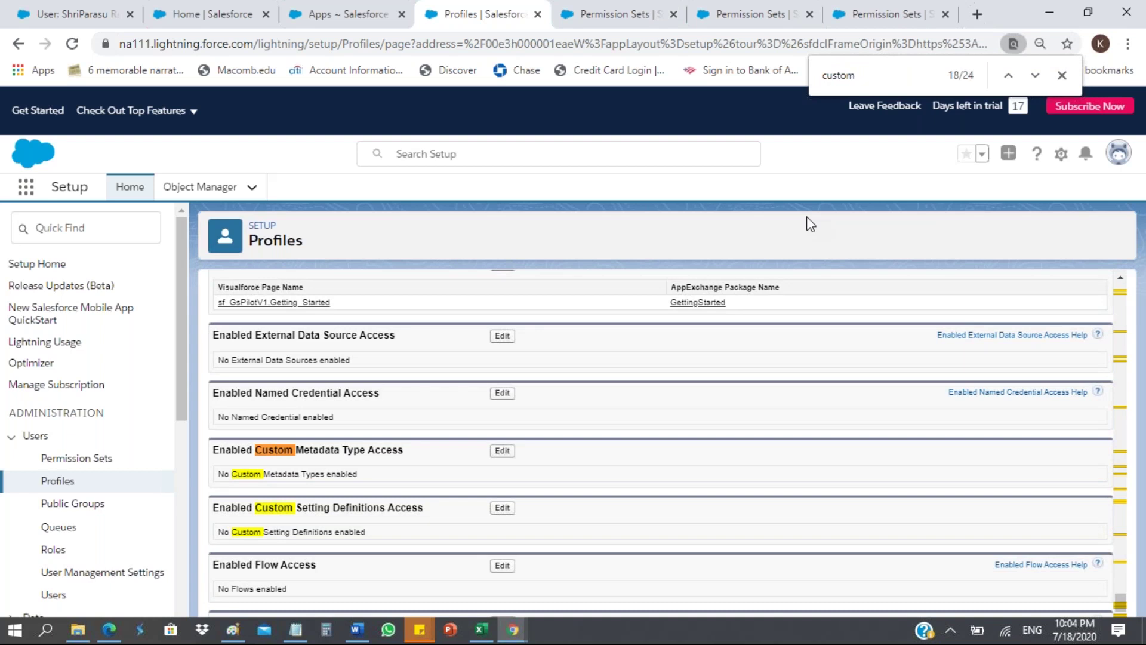
text(P)
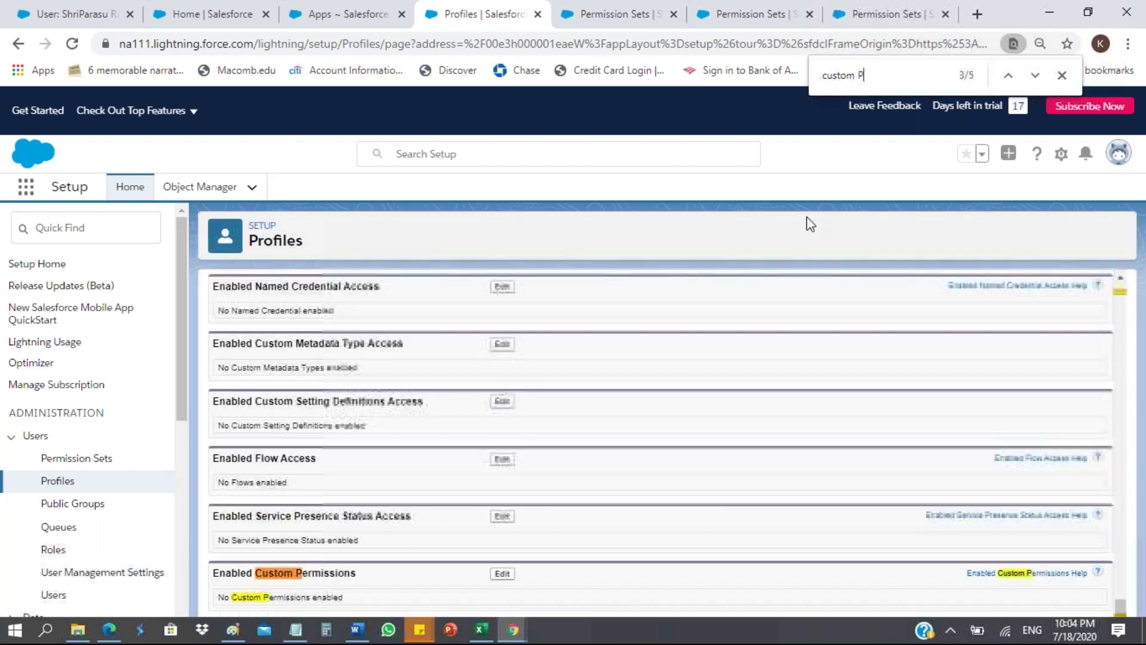
text(er)
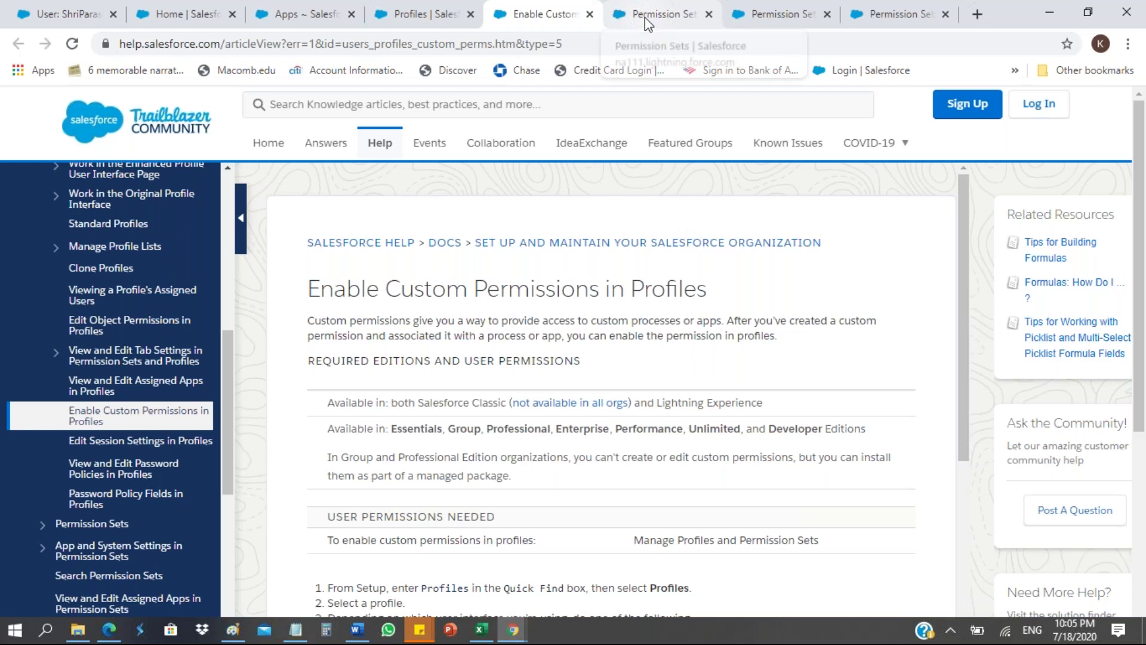
Close the browser tabs showing the permission set's Flow Access and Custom Permissions pages
click(436, 13)
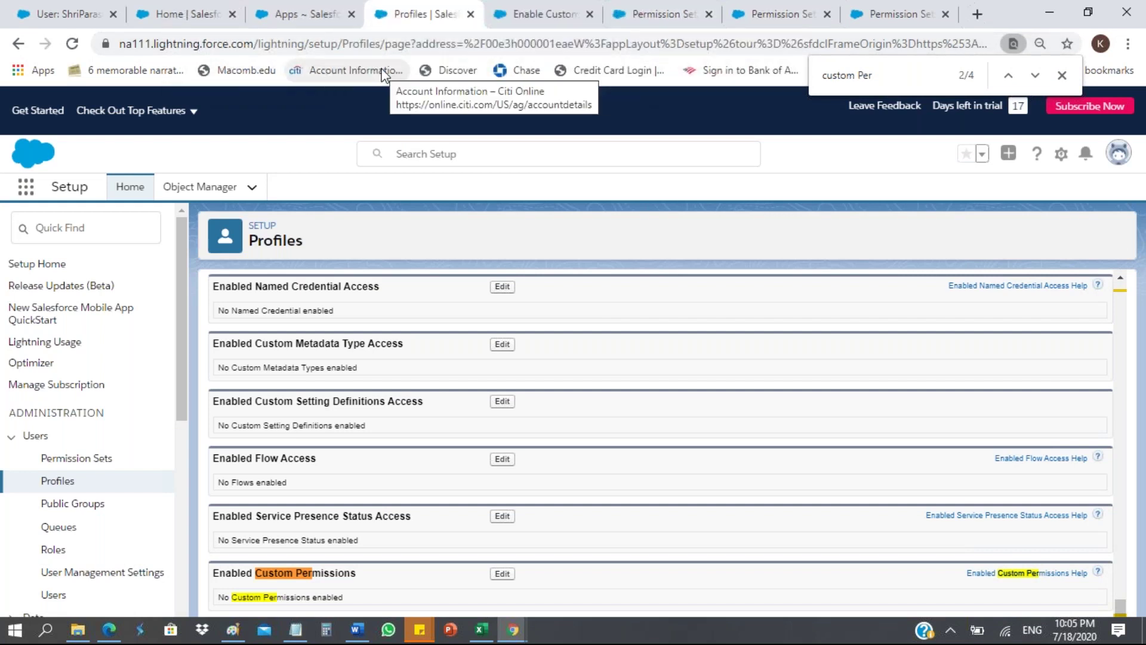
click(898, 13)
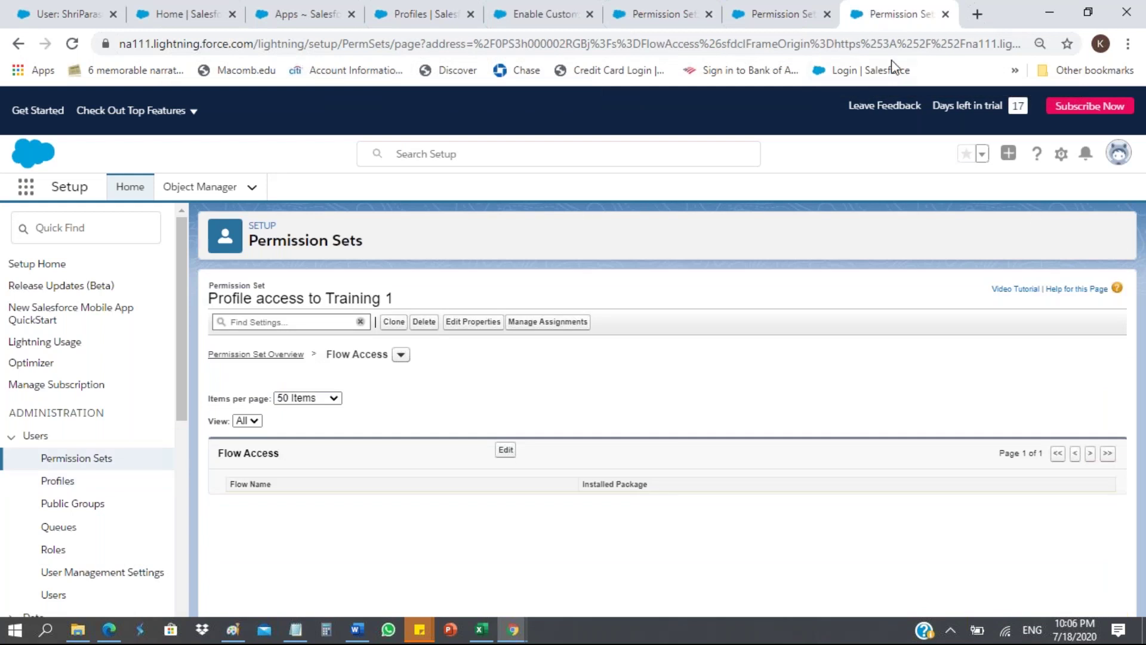
click(945, 13)
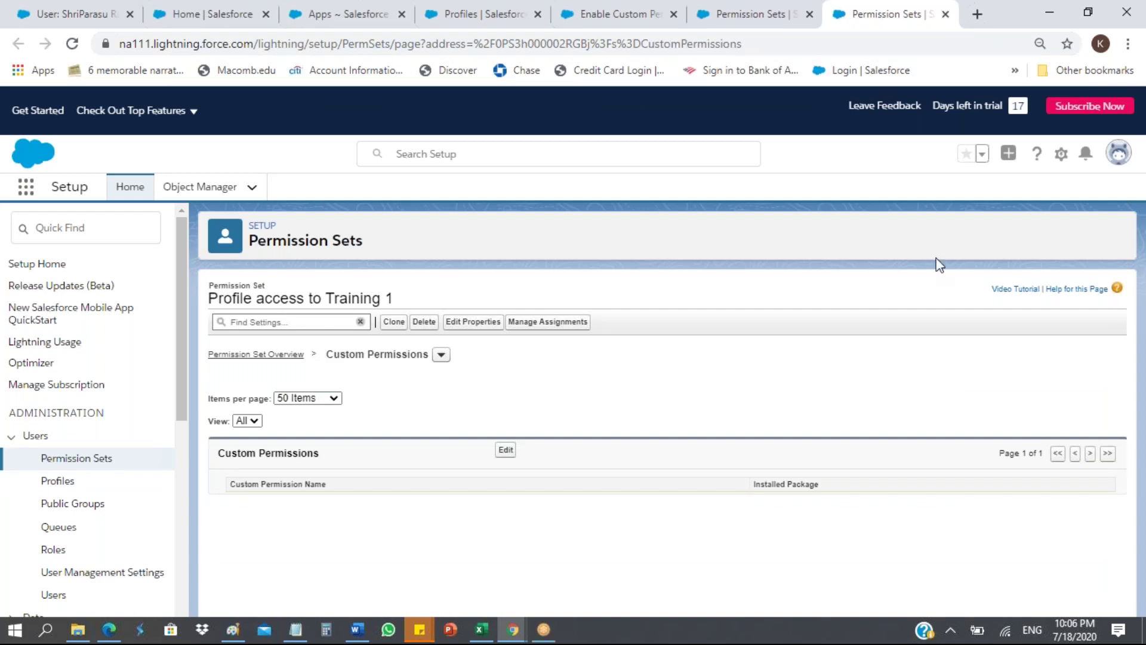
click(946, 14)
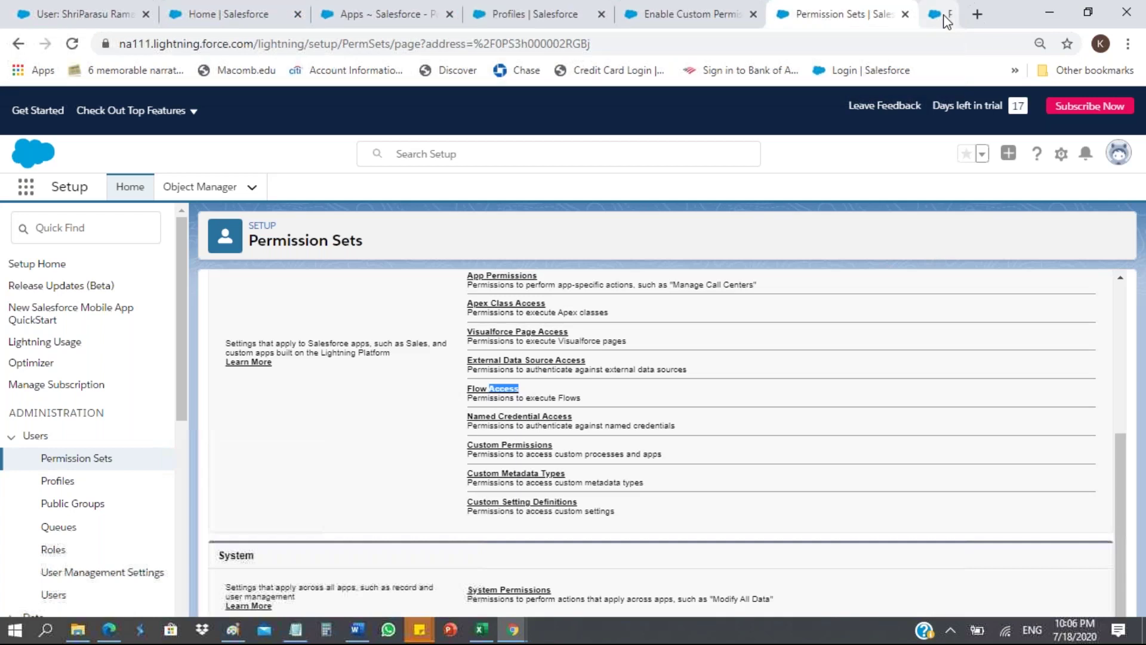
Examine Custom Metadata Types, Custom Setting Definitions and the other Apps settings in the permission set overview
drag(589, 473, 467, 473)
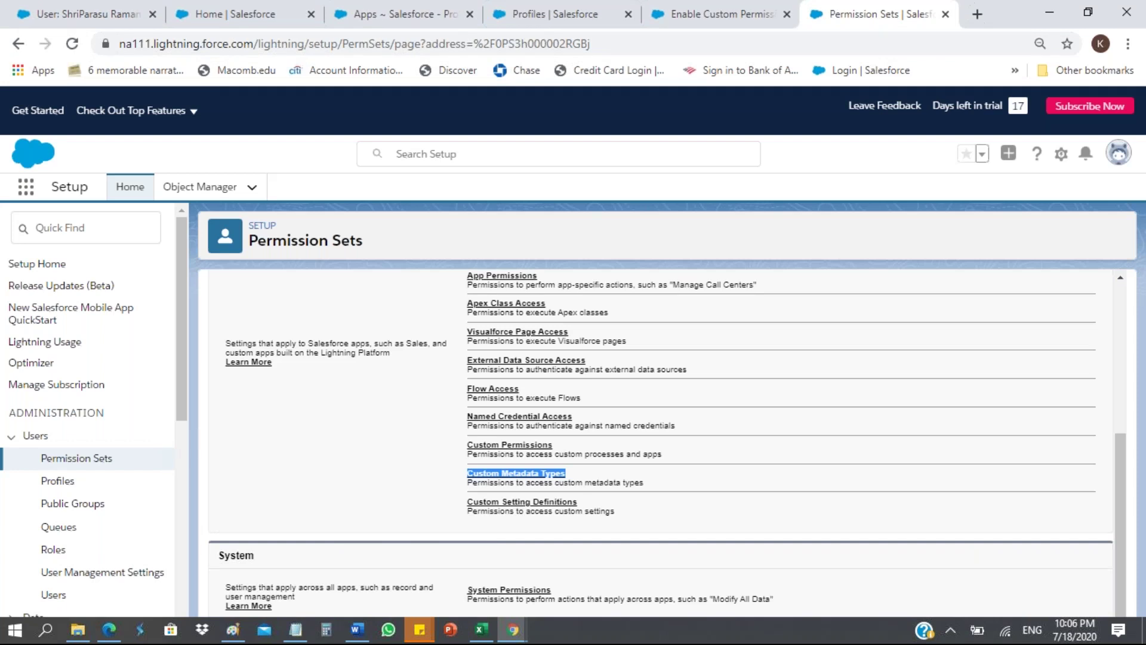
click(635, 512)
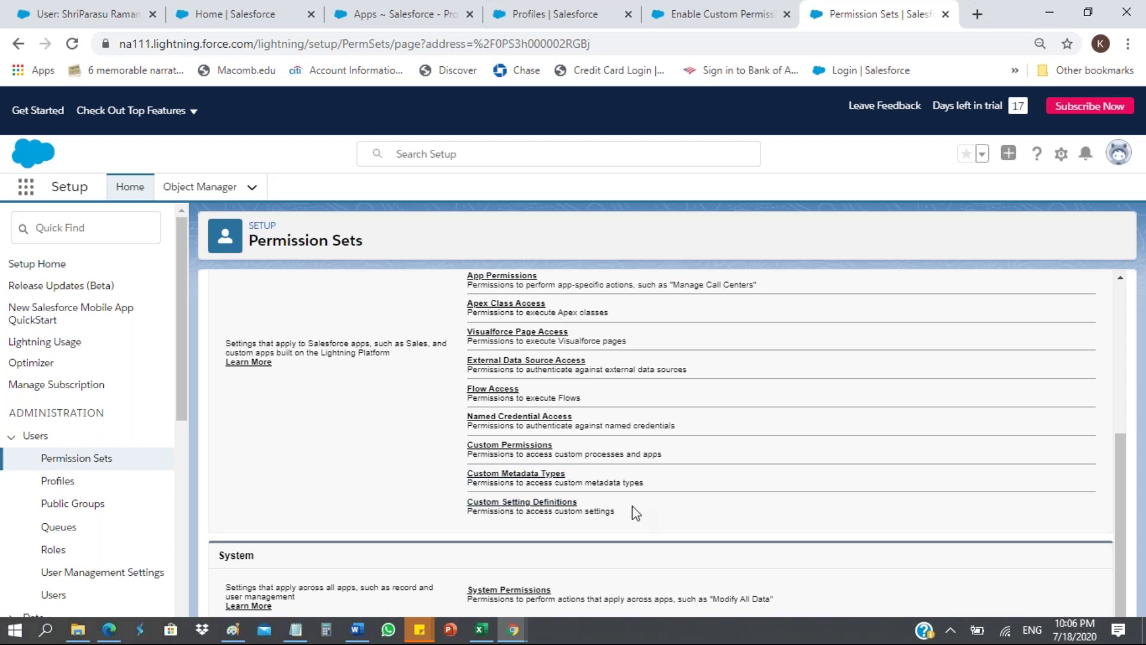
key(Tab)
drag(466, 274, 549, 533)
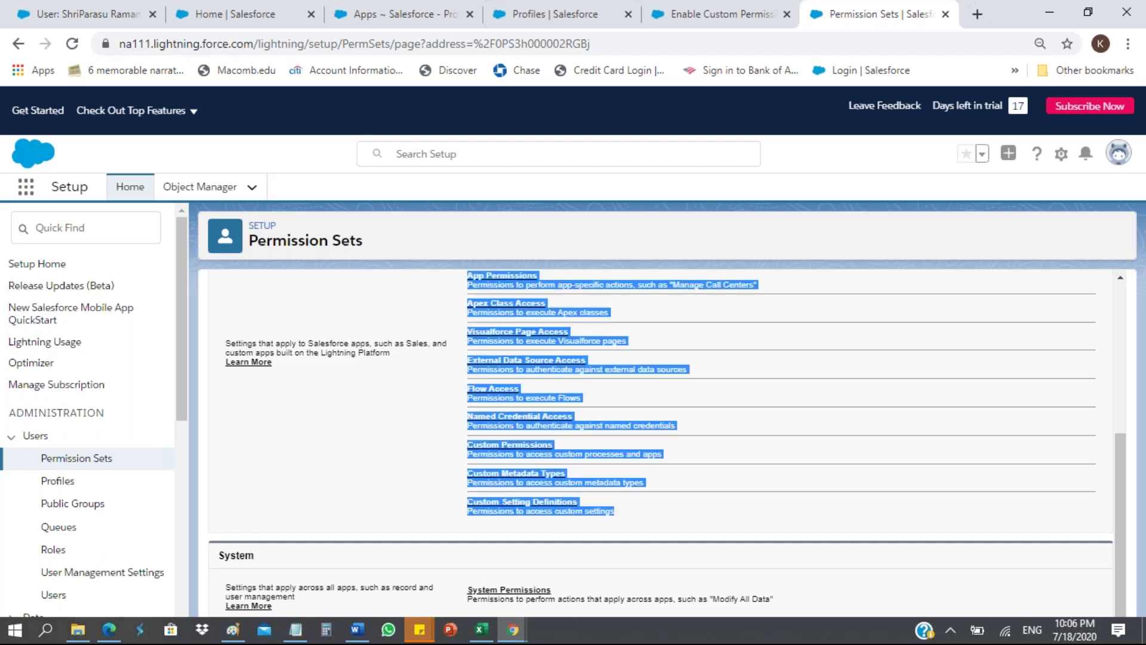
click(652, 518)
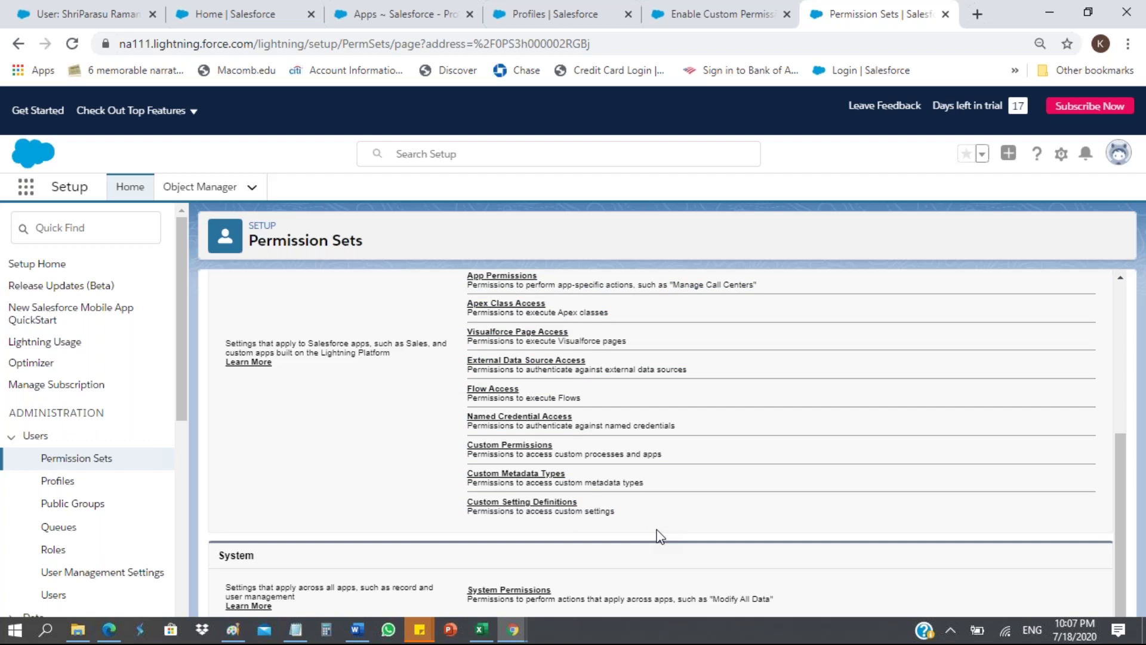
scroll(657, 536, up, 3)
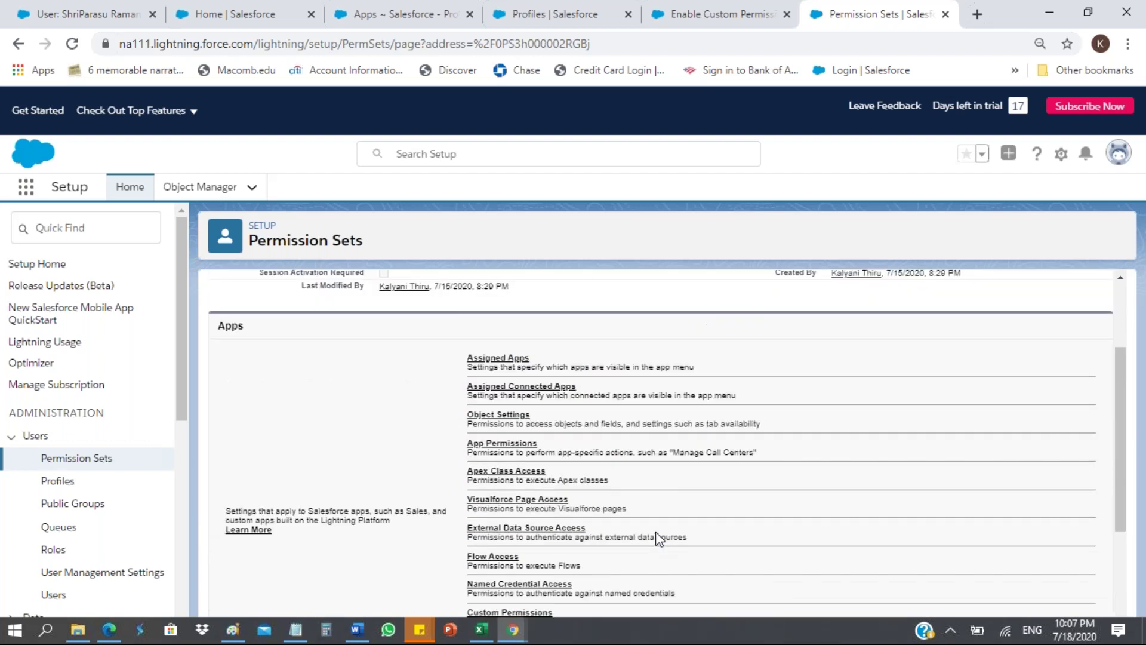
Close the Enable Custom Permissions in Profiles help article and return to the Marketing User profile
click(739, 13)
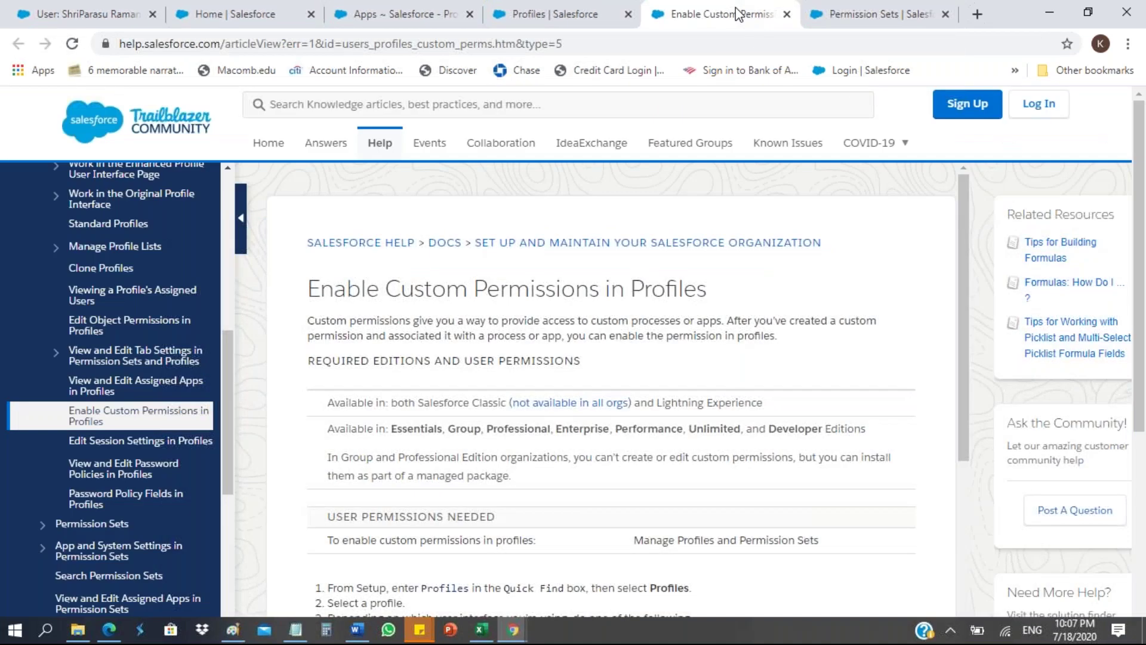
click(786, 15)
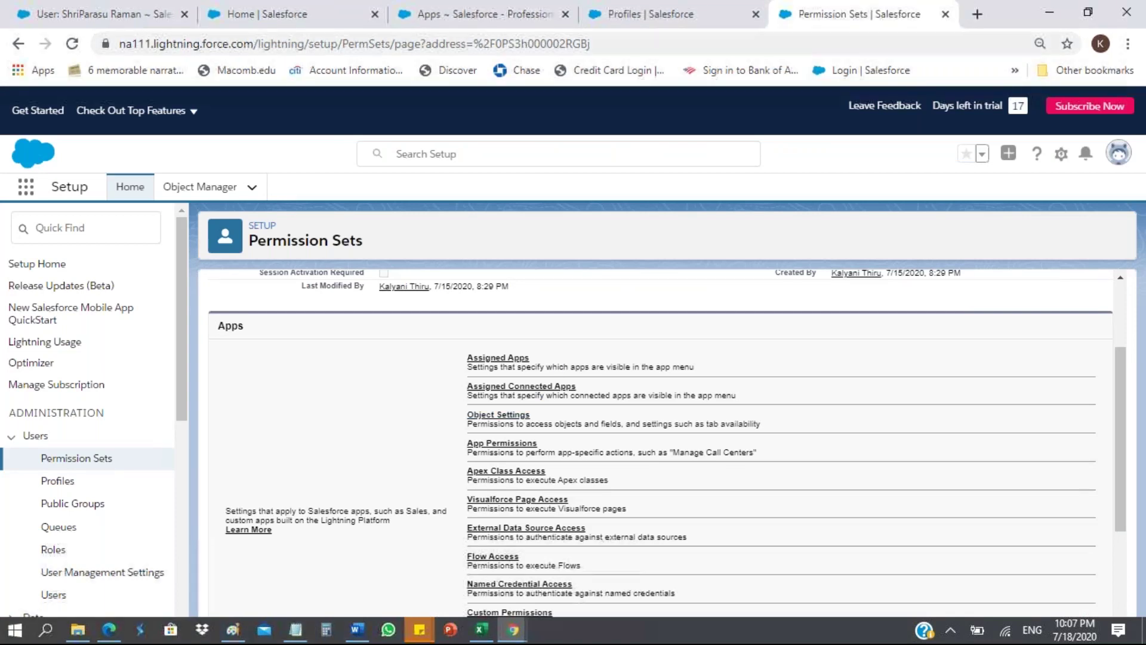
key(ctrl+shift+Tab)
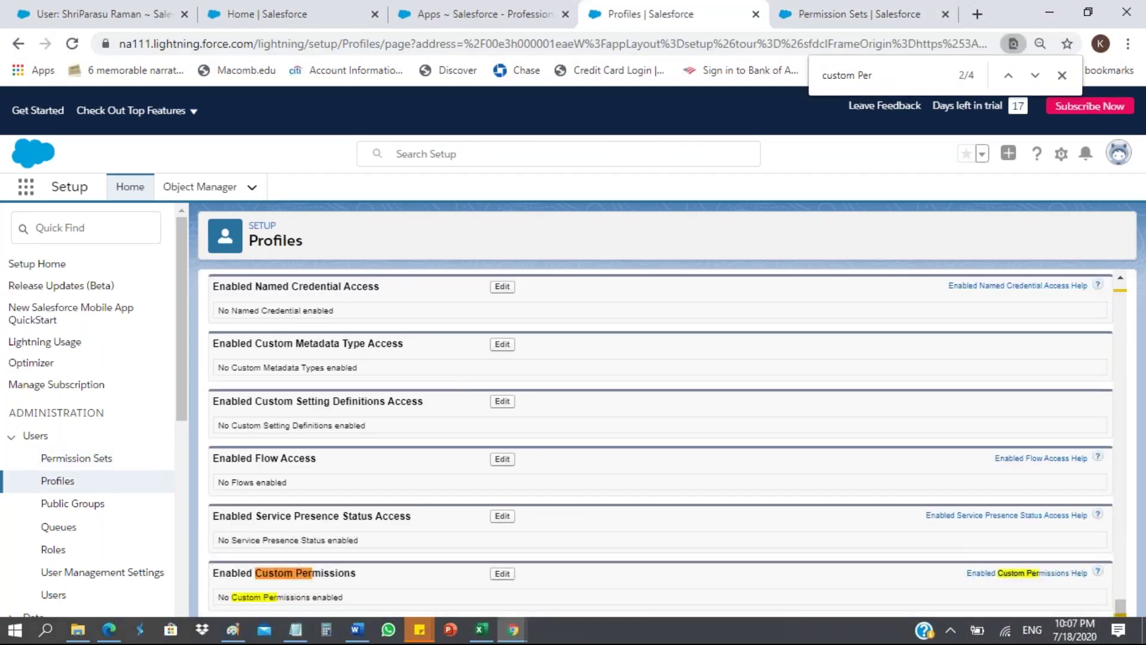
Search the Marketing User profile page for "page layout" to find its Page Layouts section
key(ctrl+f)
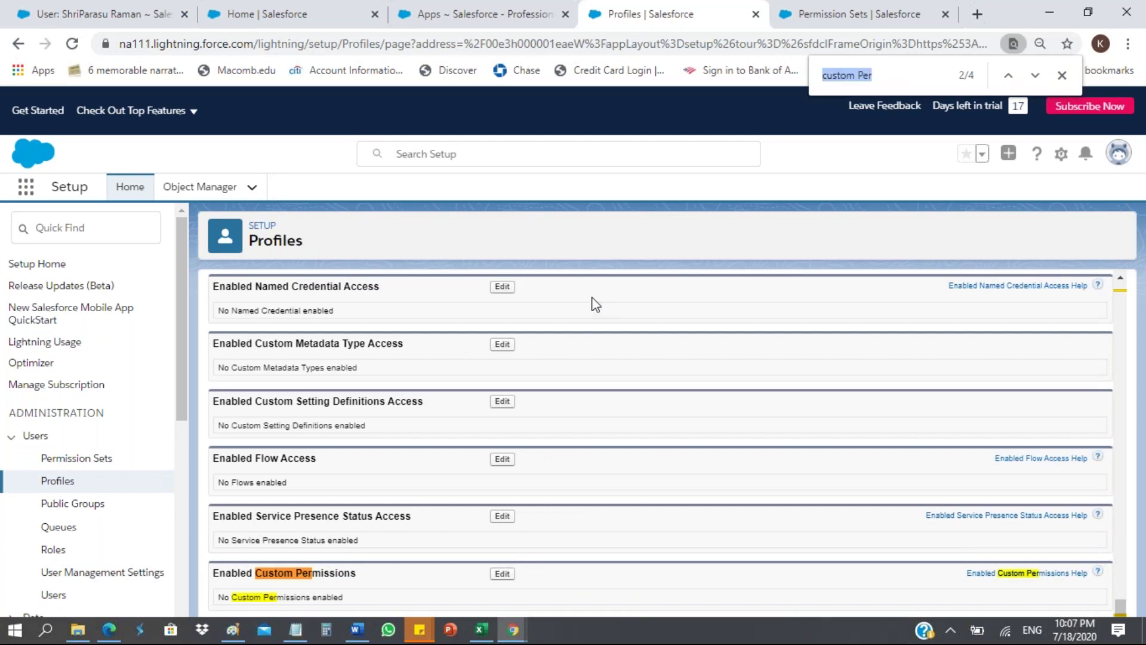
text(page layout)
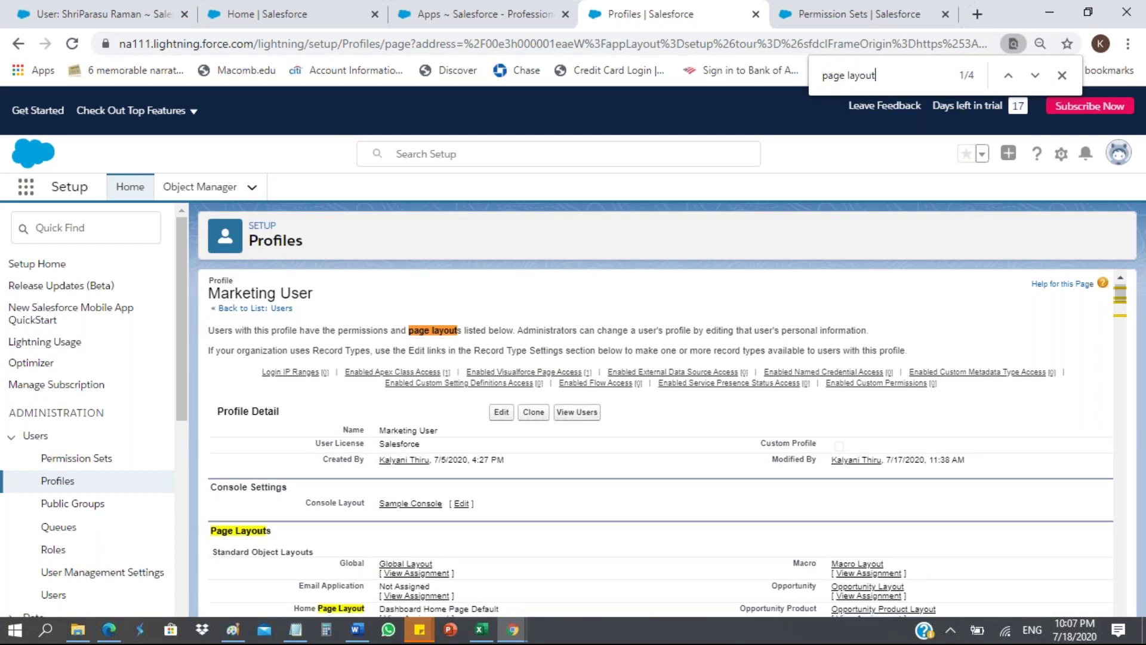
scroll(590, 538, down, 4)
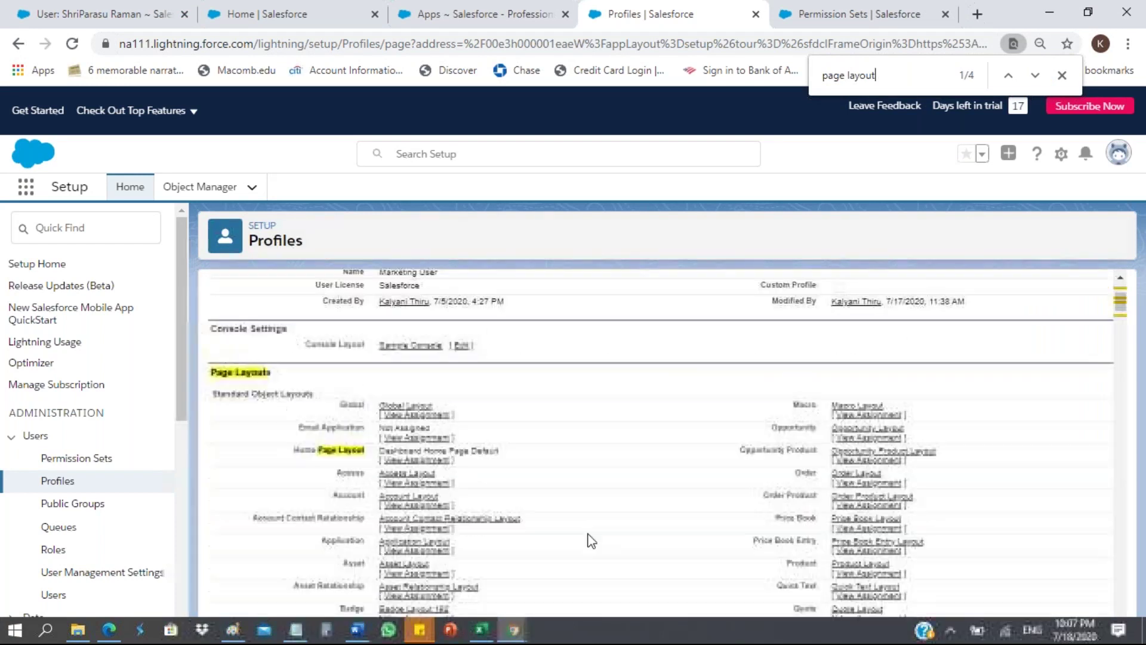
scroll(591, 540, down, 1)
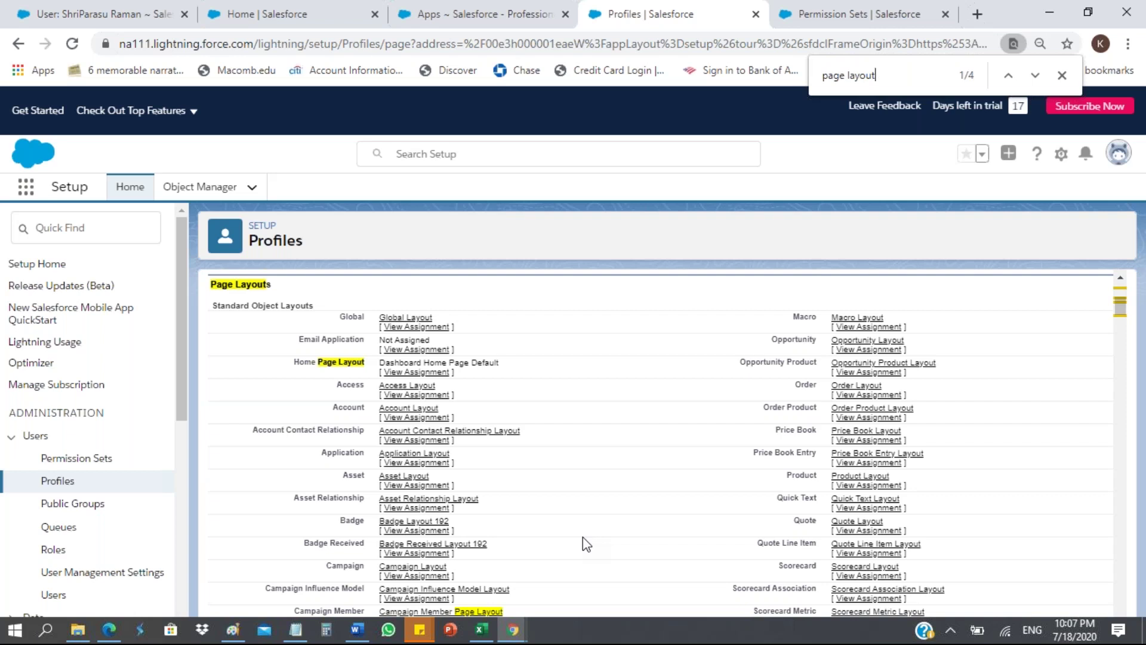
Open the Email Application publisher layout assignments for editing, and return to the Marketing User profile
click(425, 350)
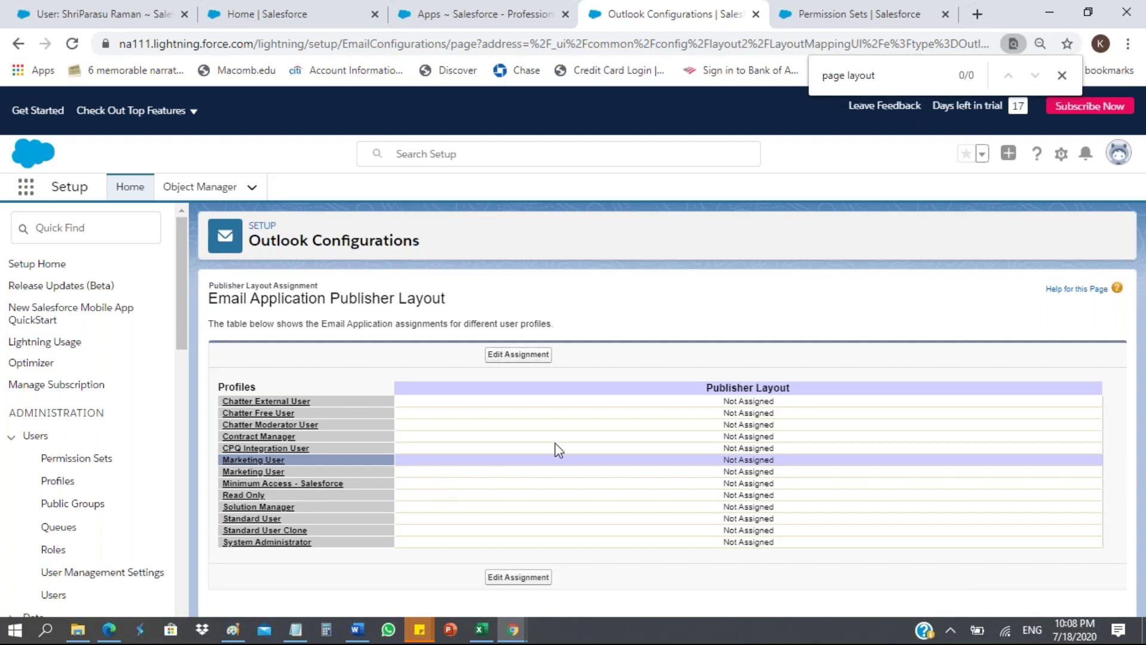
click(518, 354)
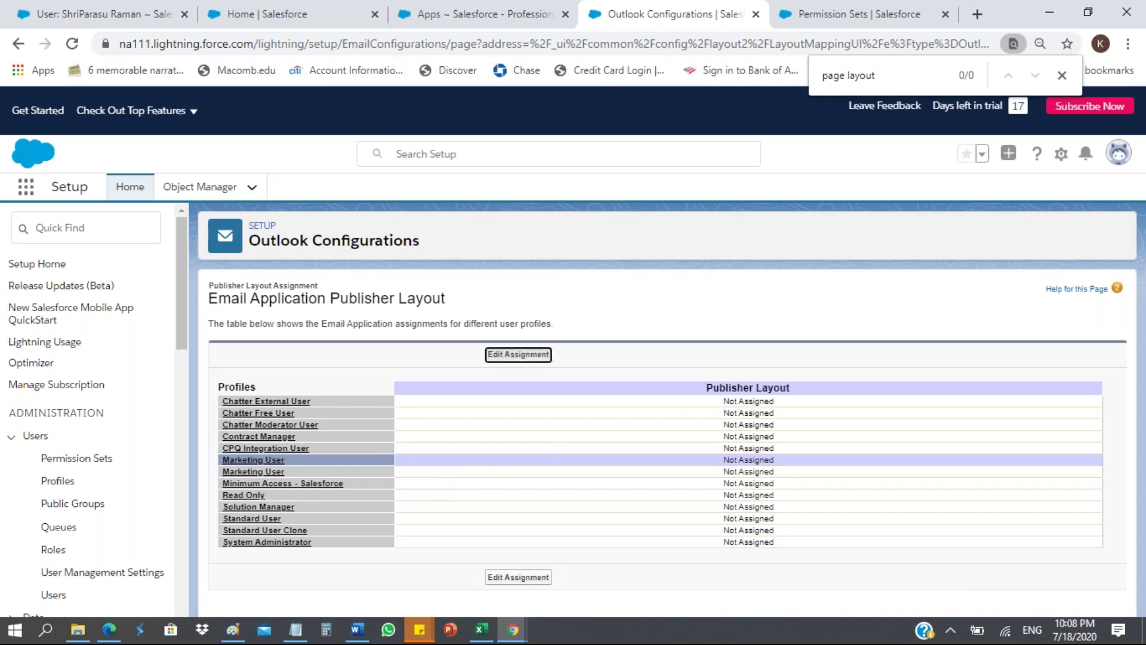
click(526, 357)
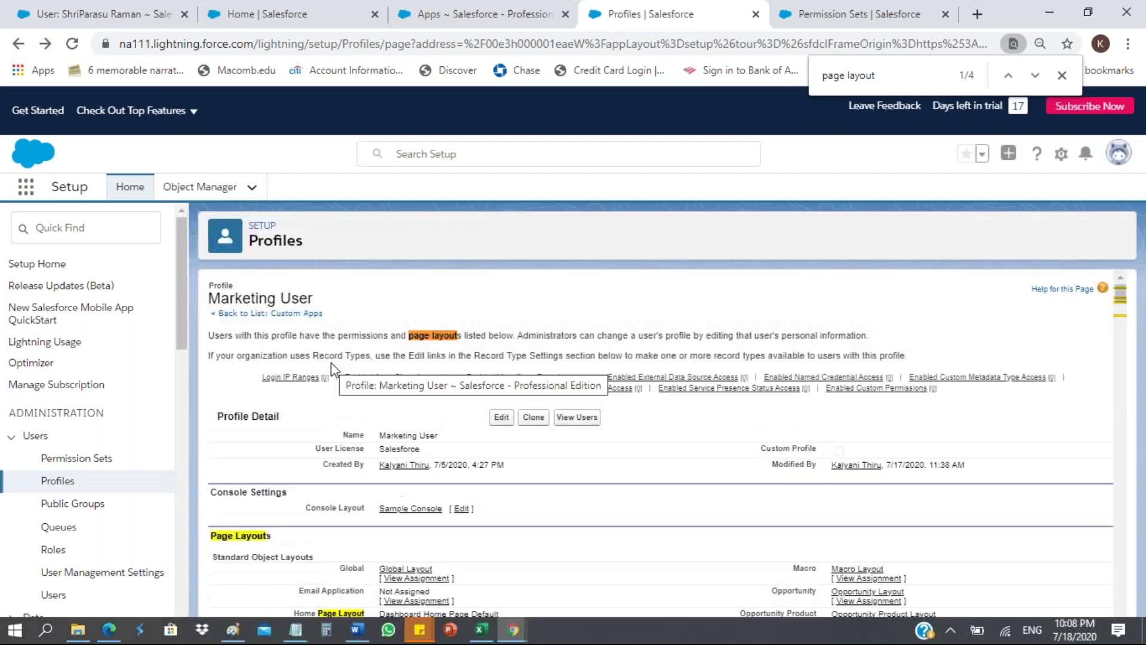
Examine the standard and custom object page layouts of the Marketing User profile, down to its Custom Field-Level Security
mouse_move(519, 387)
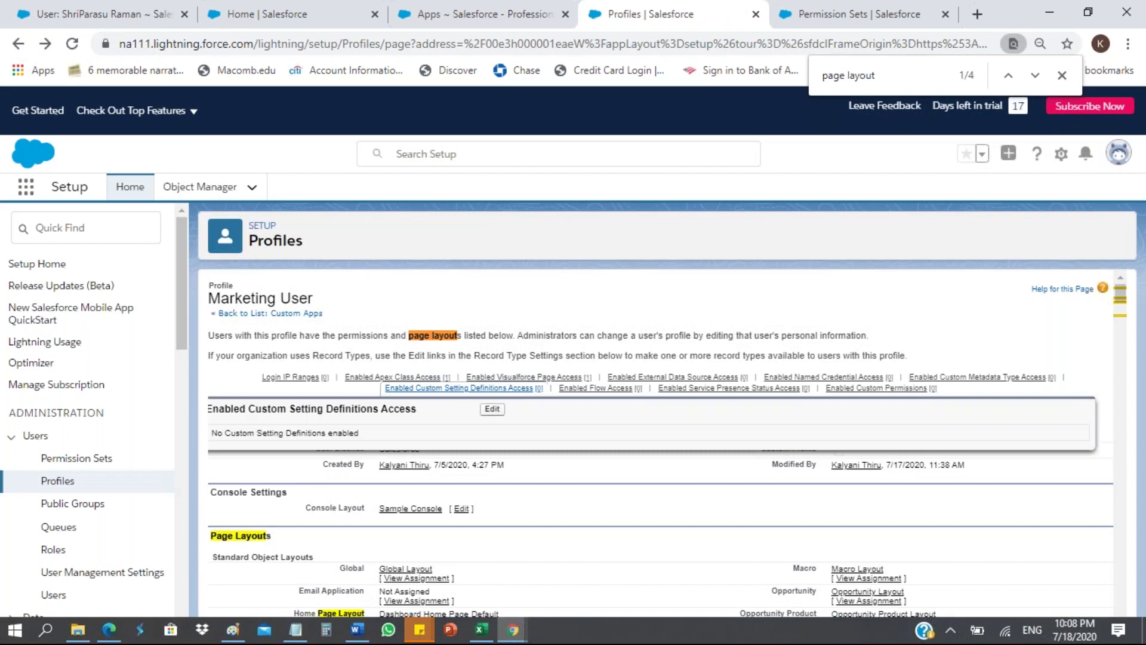
scroll(637, 543, down, 1)
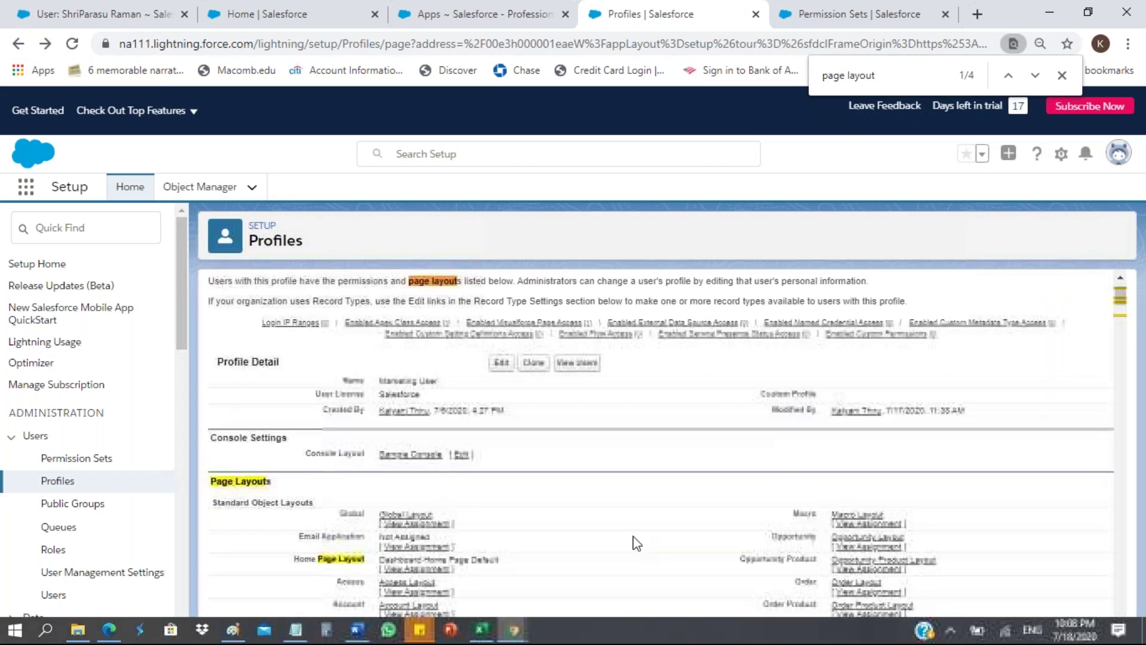
scroll(636, 543, down, 2)
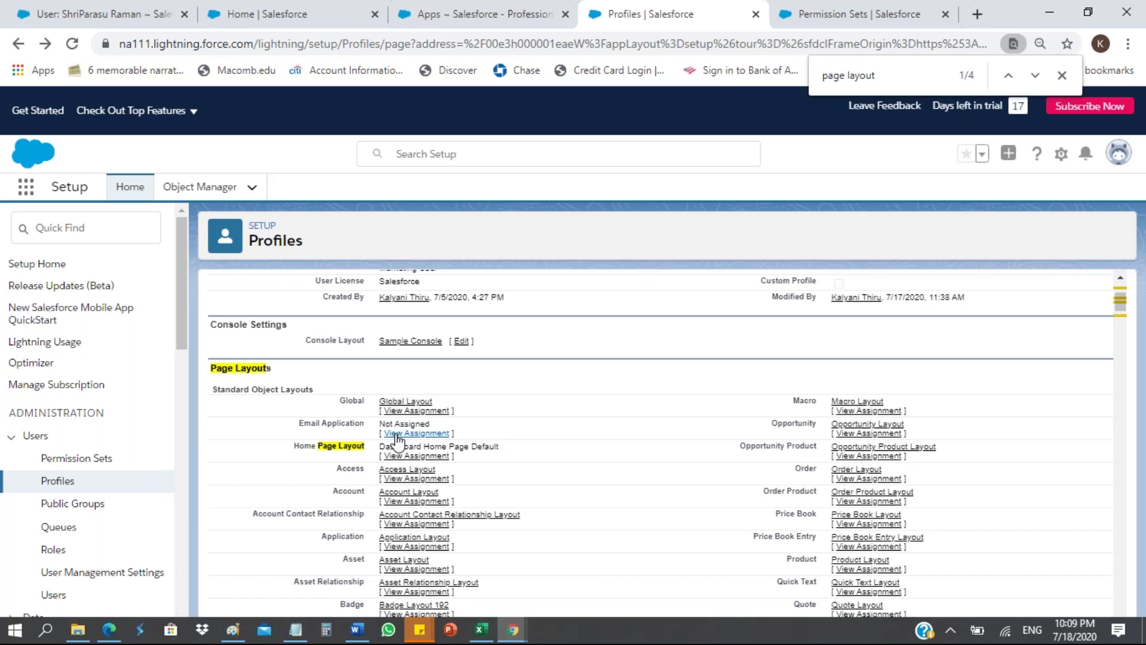
scroll(396, 440, down, 1)
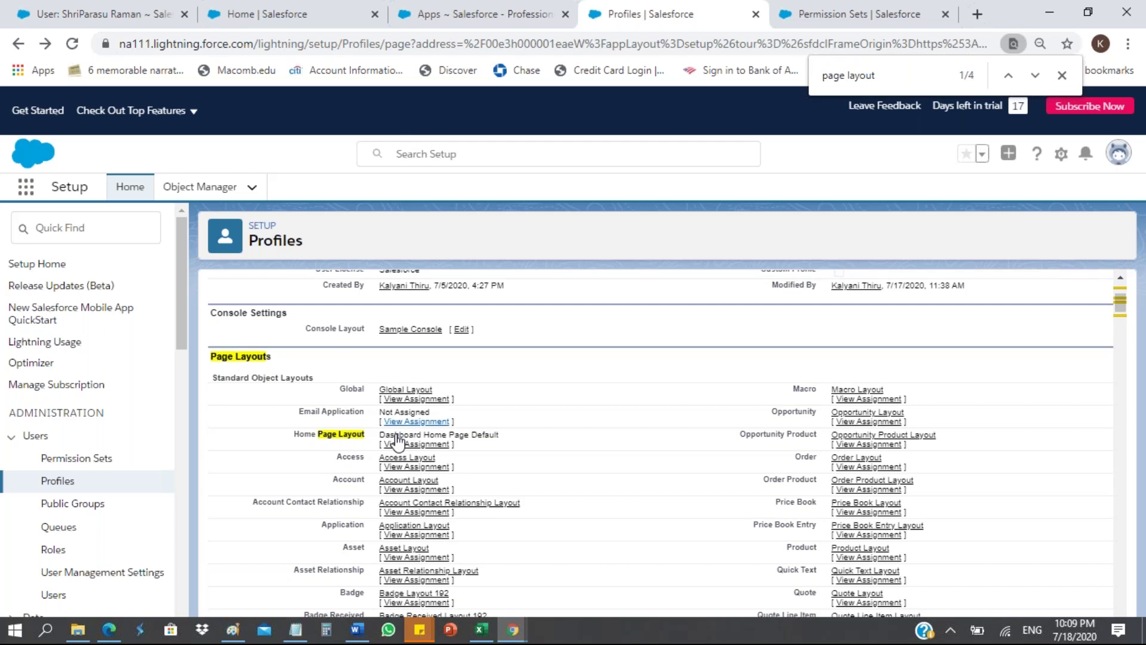
scroll(397, 442, down, 1)
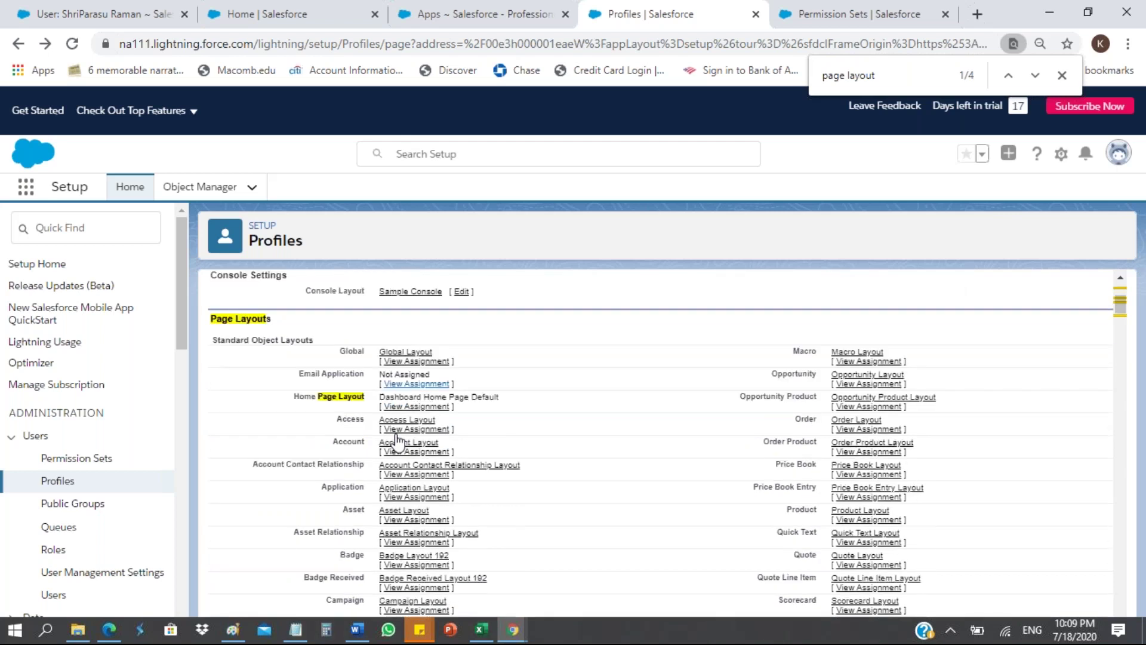
scroll(398, 442, down, 3)
scroll(397, 442, down, 6)
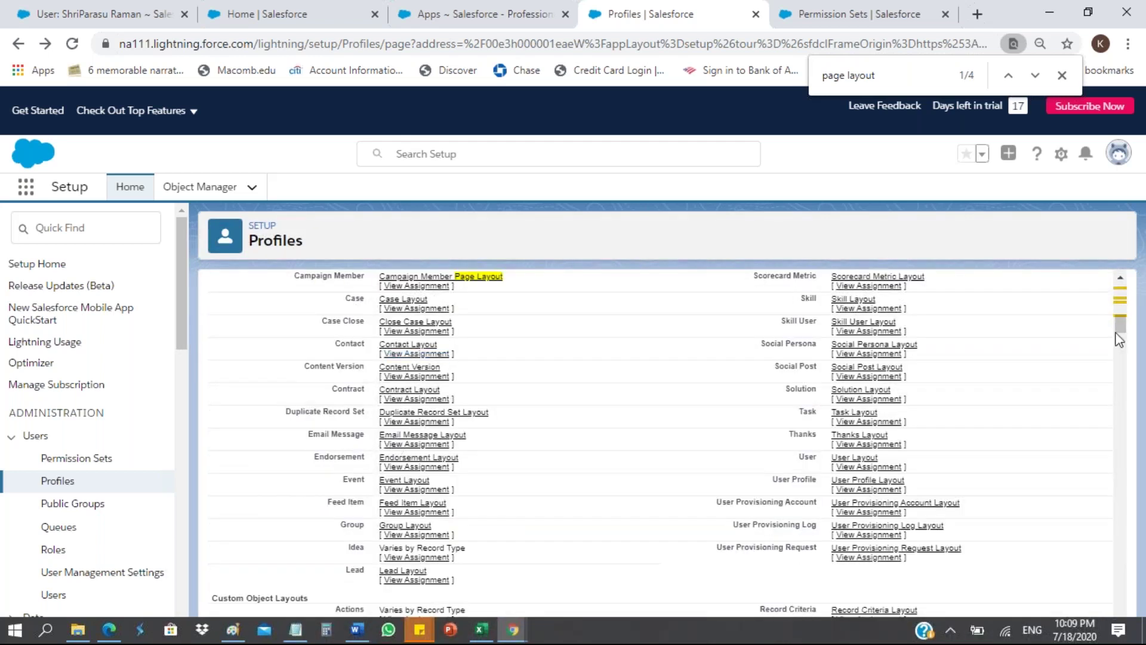
drag(1123, 320, 1125, 346)
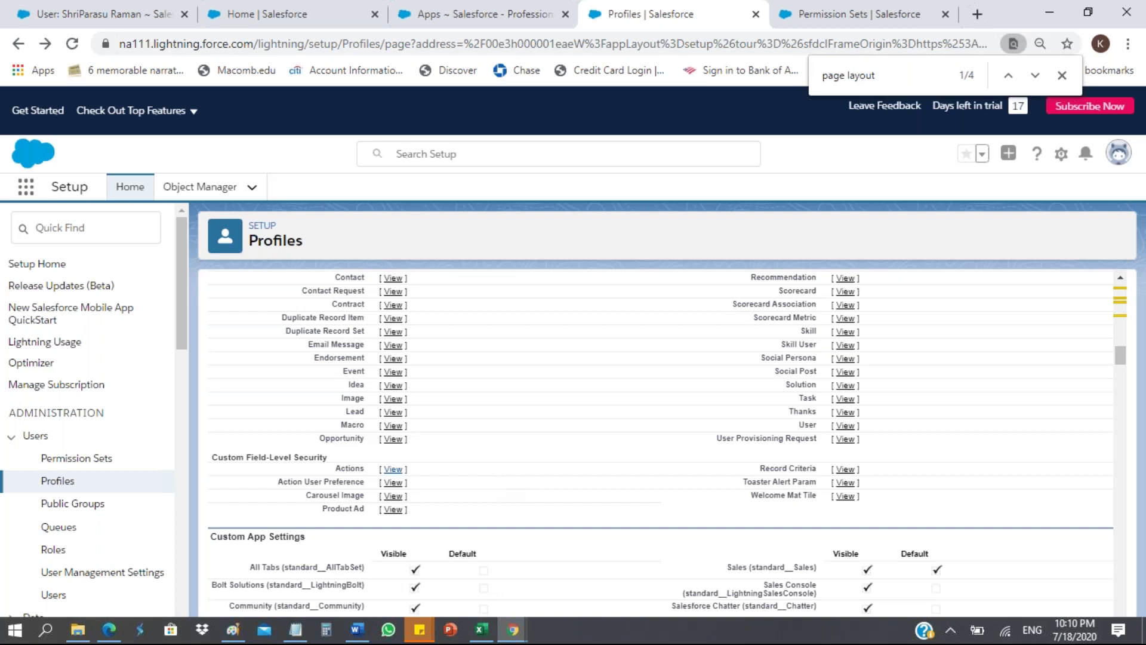
Review the read and edit access of the Actions object's fields under Custom Field-Level Security, and return to the Marketing User profile
click(391, 470)
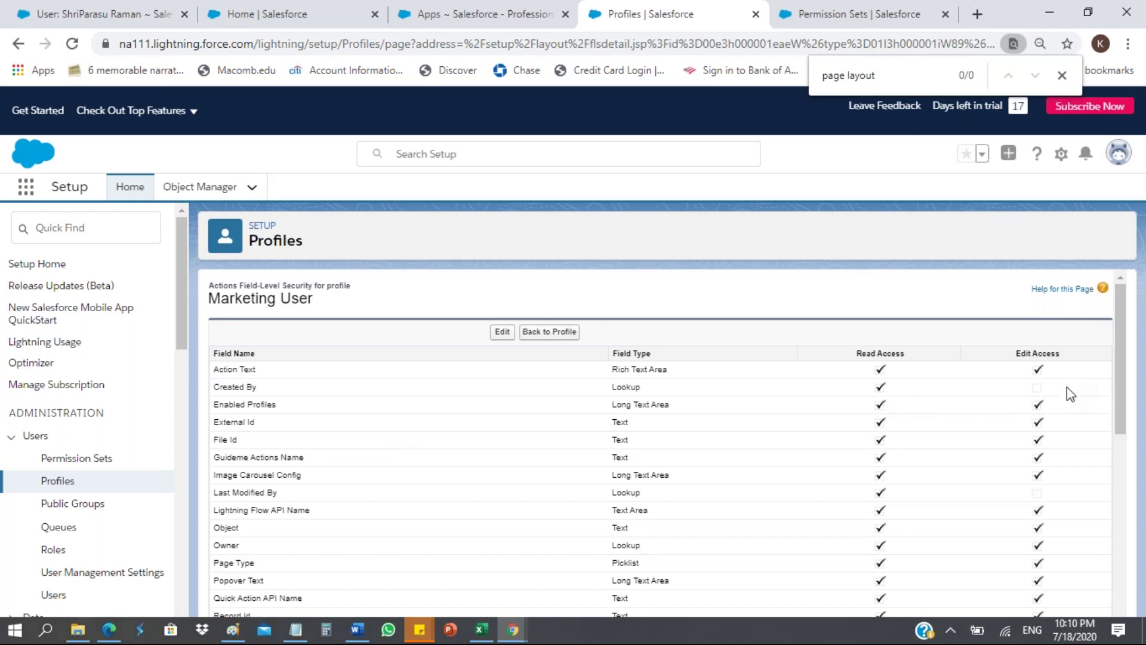
scroll(1066, 387, down, 4)
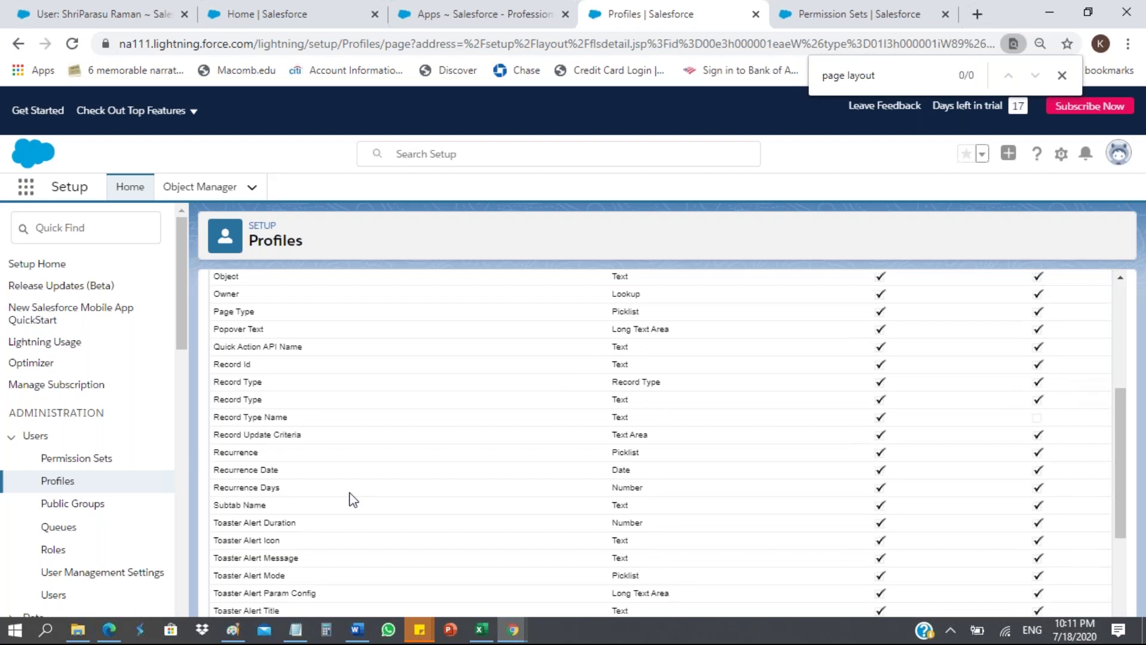
scroll(364, 504, down, 3)
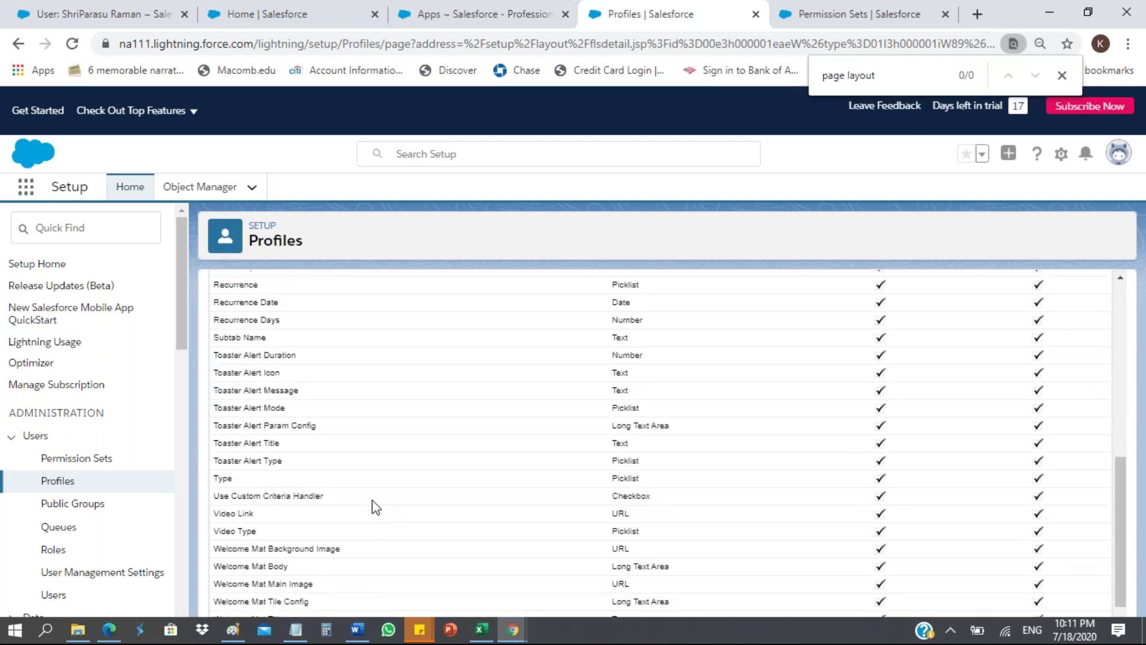
scroll(373, 507, down, 1)
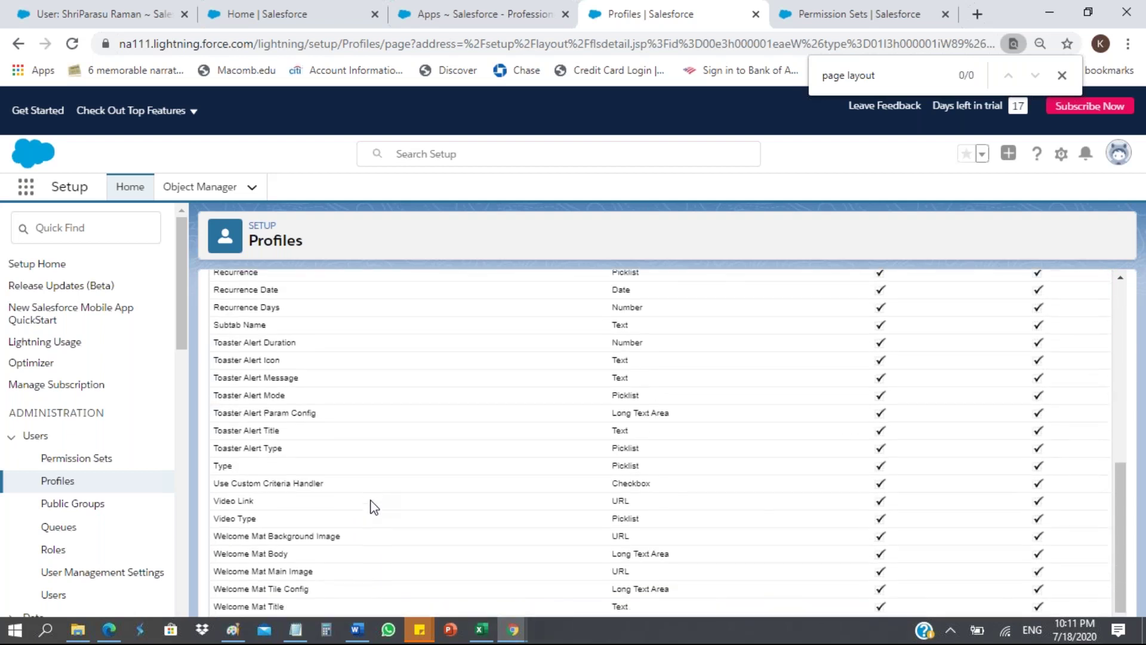
scroll(373, 507, up, 8)
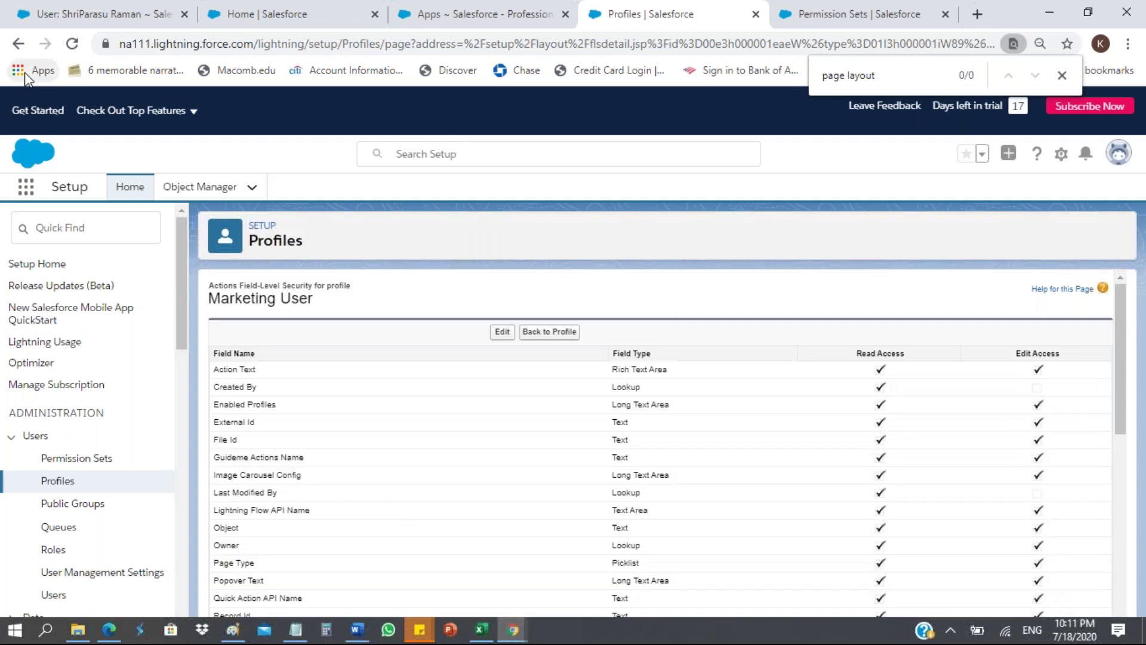
right_click(20, 43)
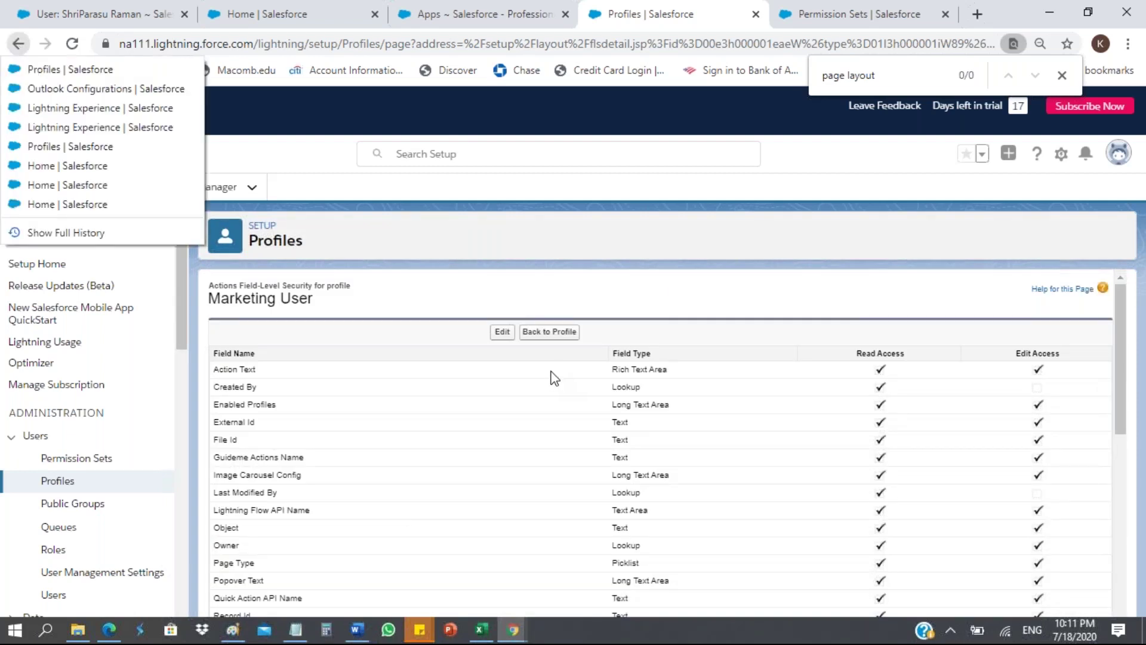
click(111, 70)
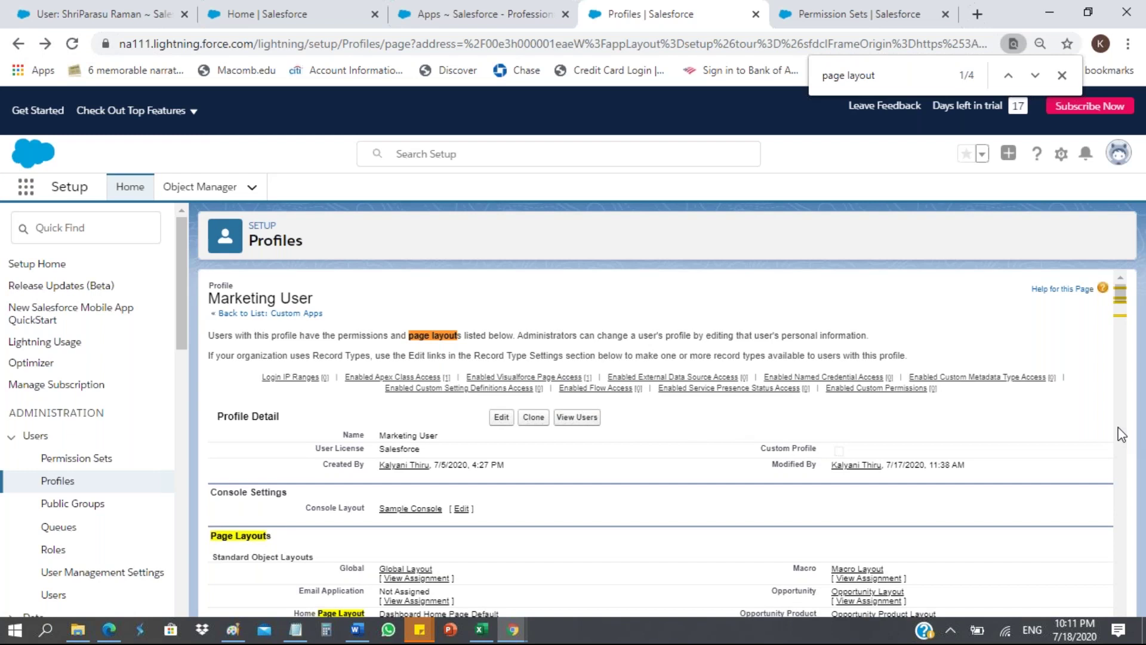
Examine the Marketing User profile's app, tab and record type settings down to its Administrative Permissions
scroll(1122, 434, down, 1)
scroll(1122, 434, down, 5)
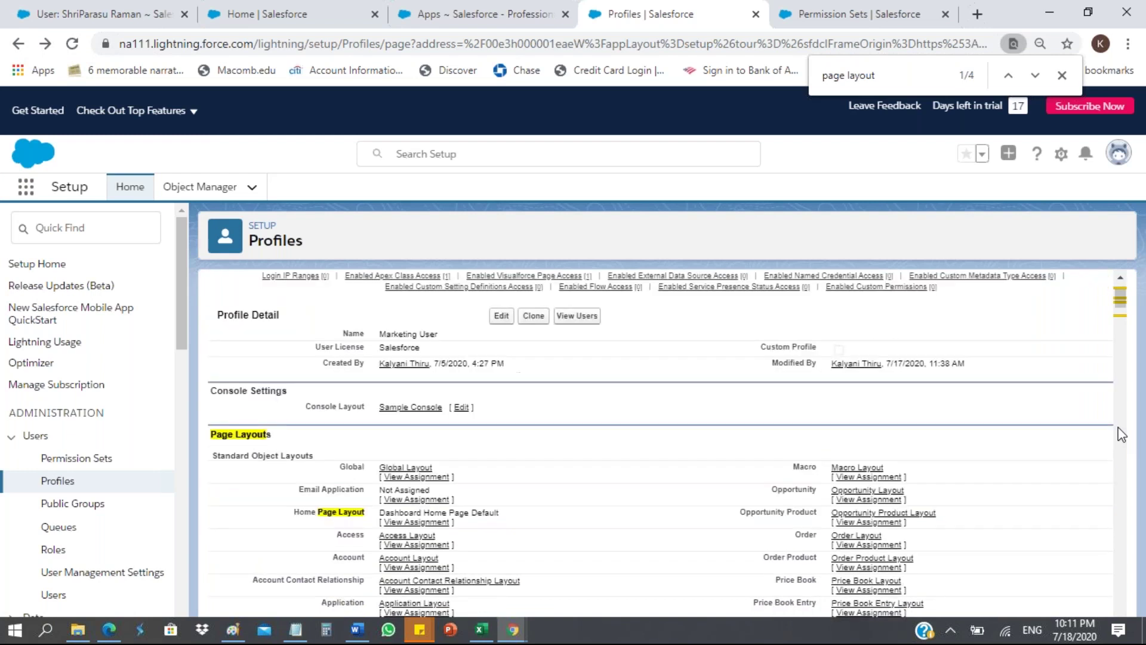
scroll(1121, 434, down, 5)
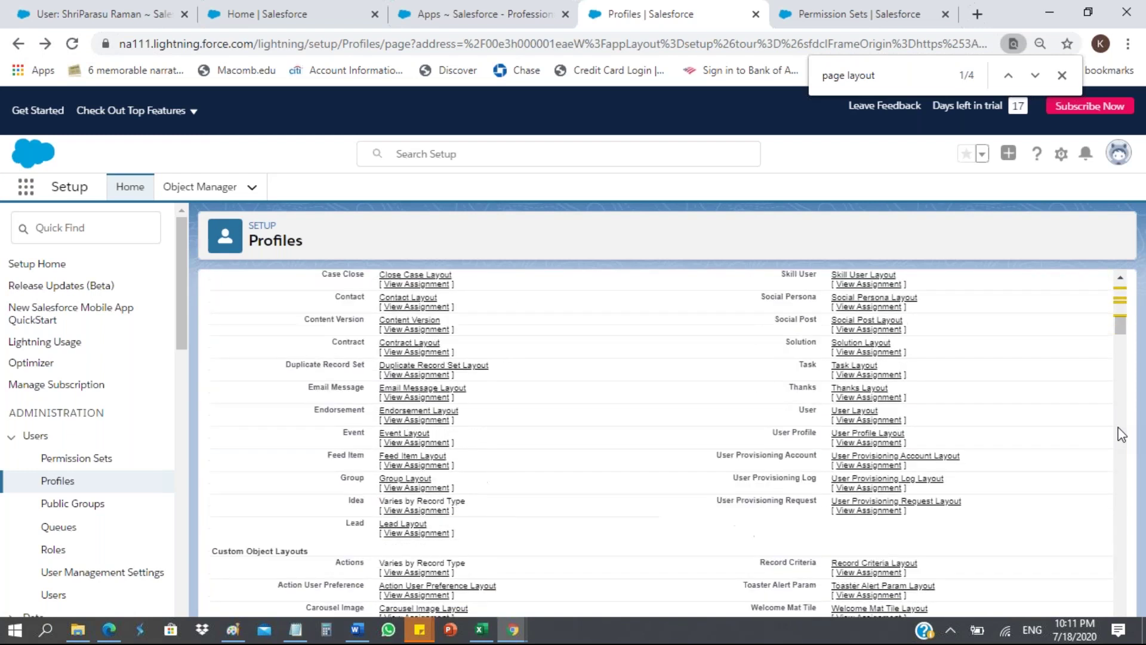
scroll(1121, 434, down, 2)
scroll(1122, 434, down, 6)
scroll(1122, 434, down, 5)
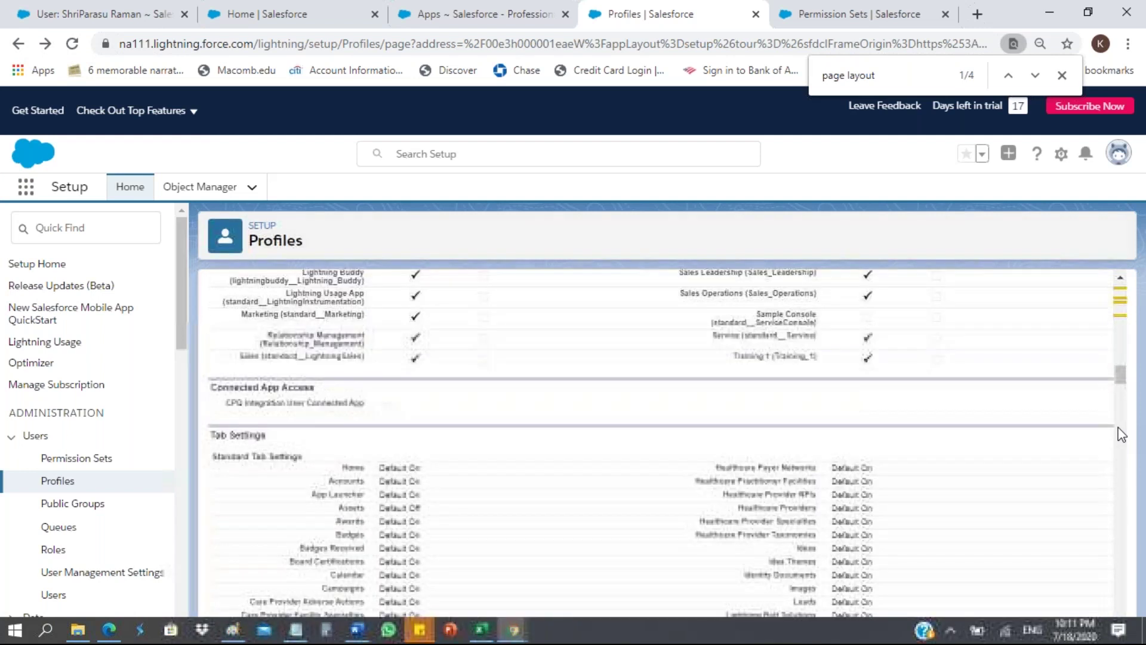
scroll(1121, 434, down, 5)
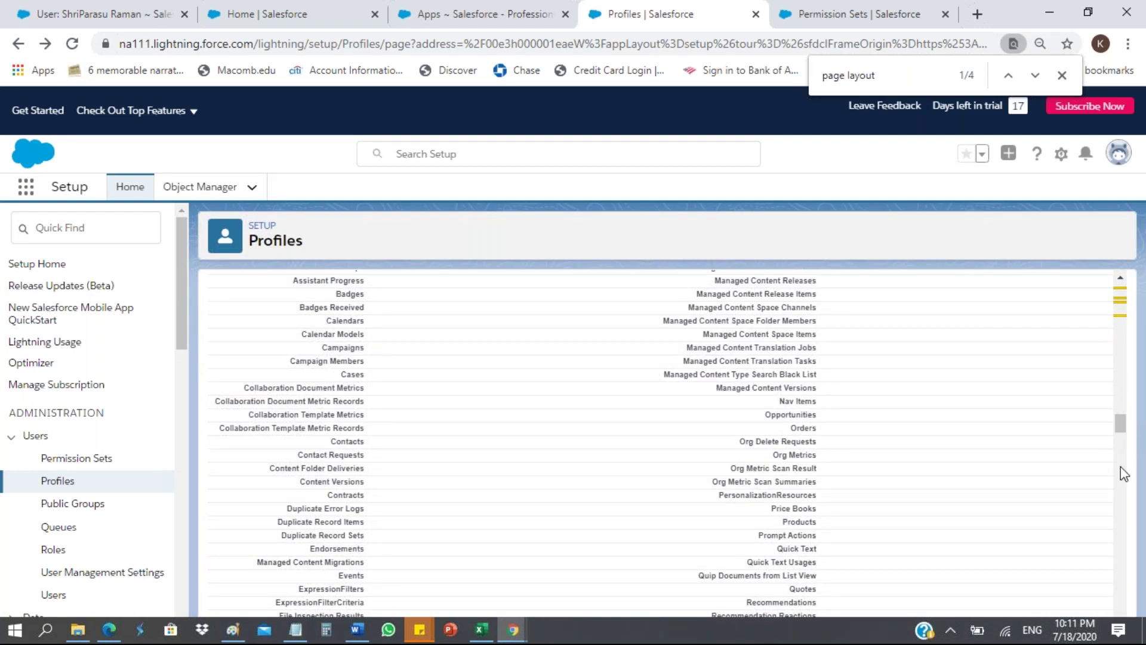
scroll(1120, 467, down, 1)
scroll(1120, 467, down, 5)
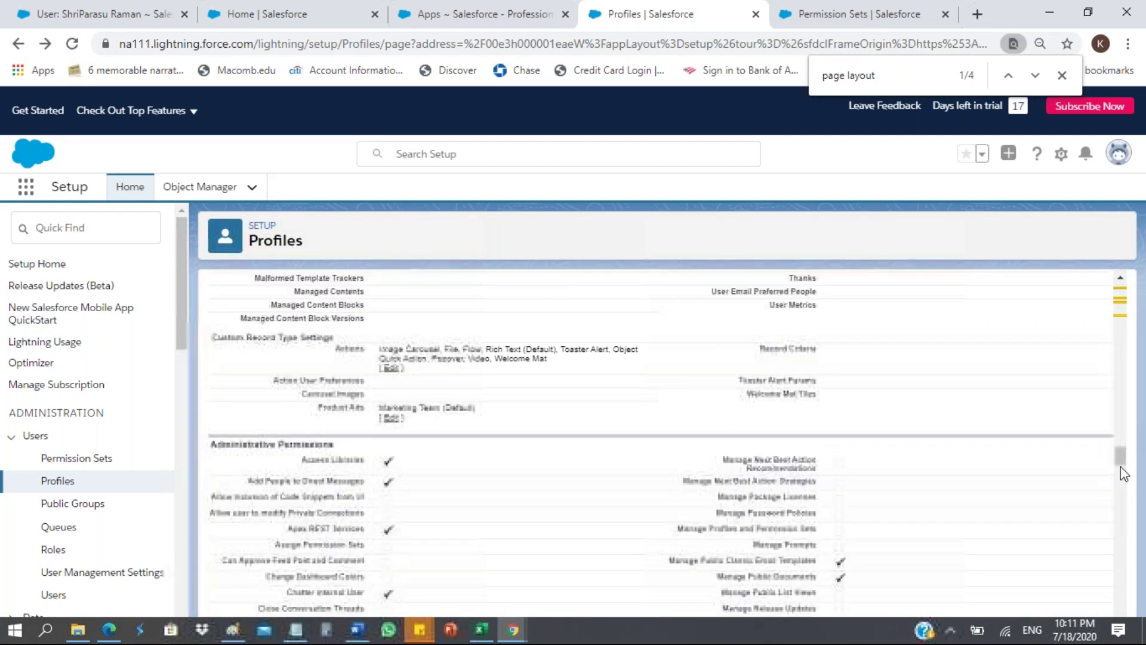
Go back through the profile's tab settings and page layouts to review the standard and custom Field-Level Security lists
click(1124, 298)
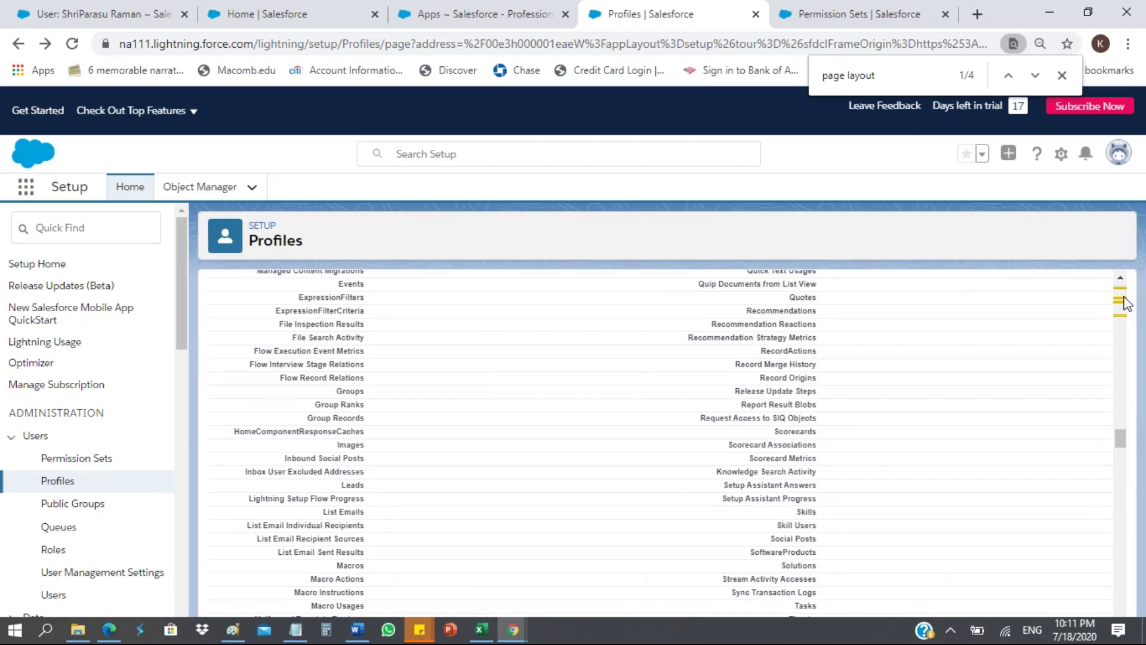
click(1124, 301)
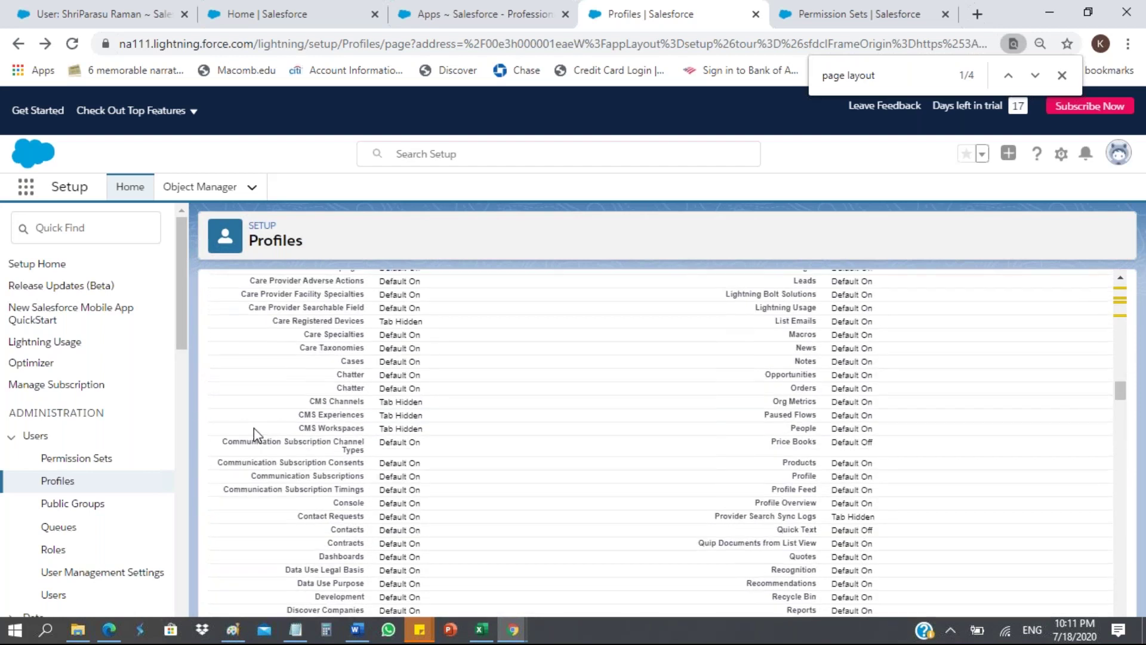
scroll(257, 435, up, 1)
scroll(257, 435, up, 1)
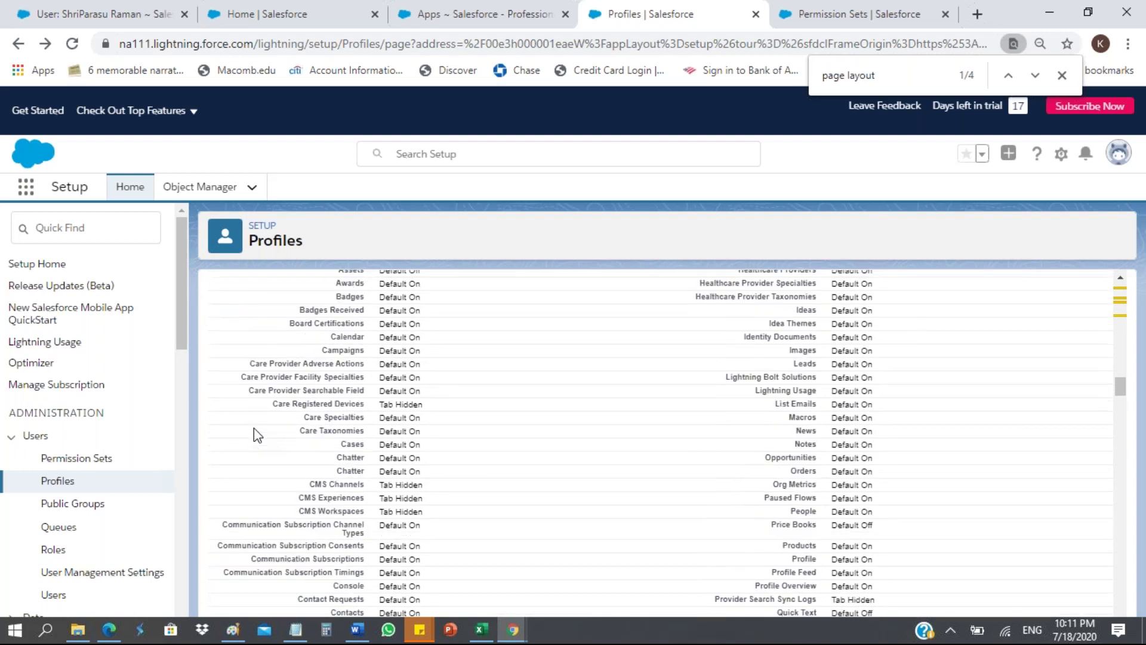
scroll(253, 431, up, 1)
scroll(255, 432, up, 5)
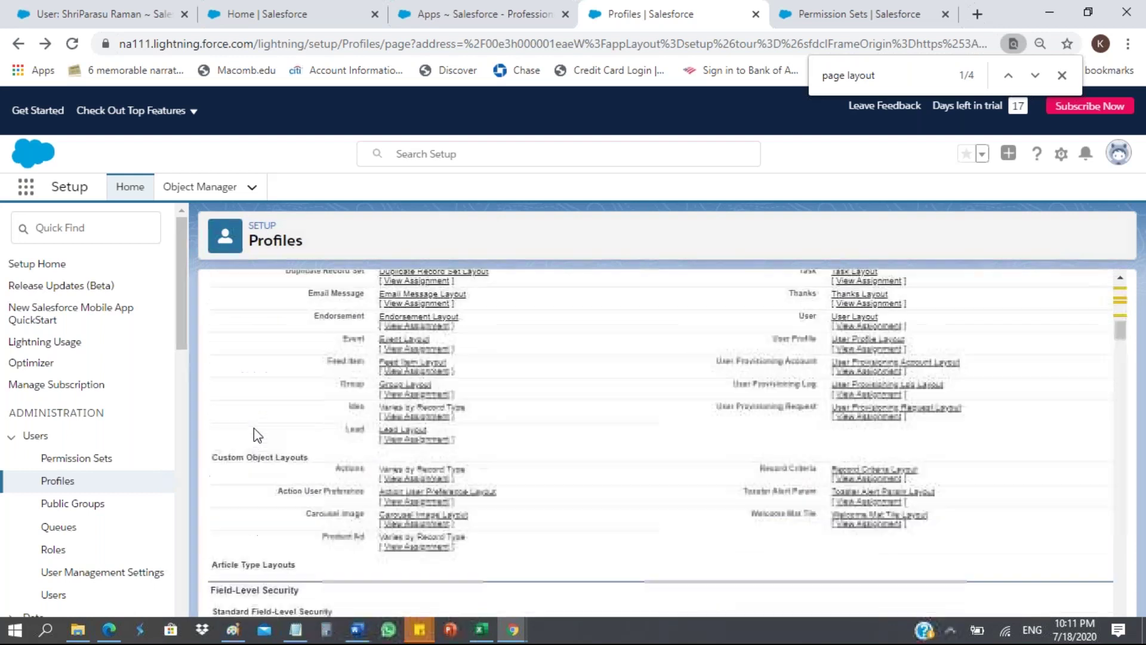
scroll(253, 435, up, 1)
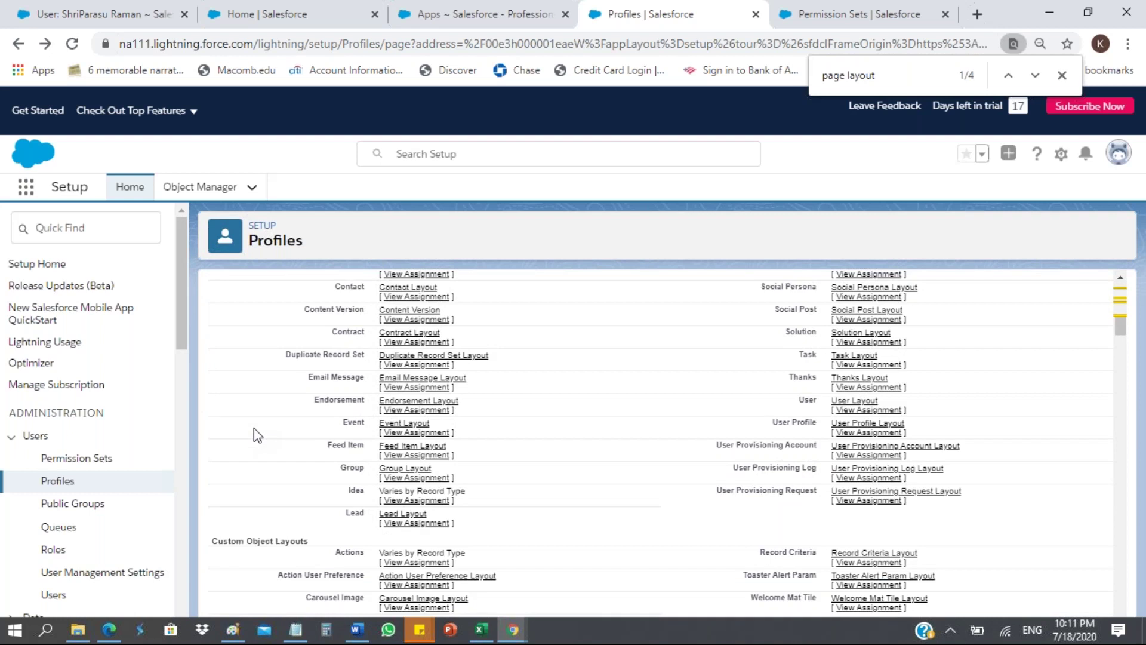
scroll(253, 428, up, 1)
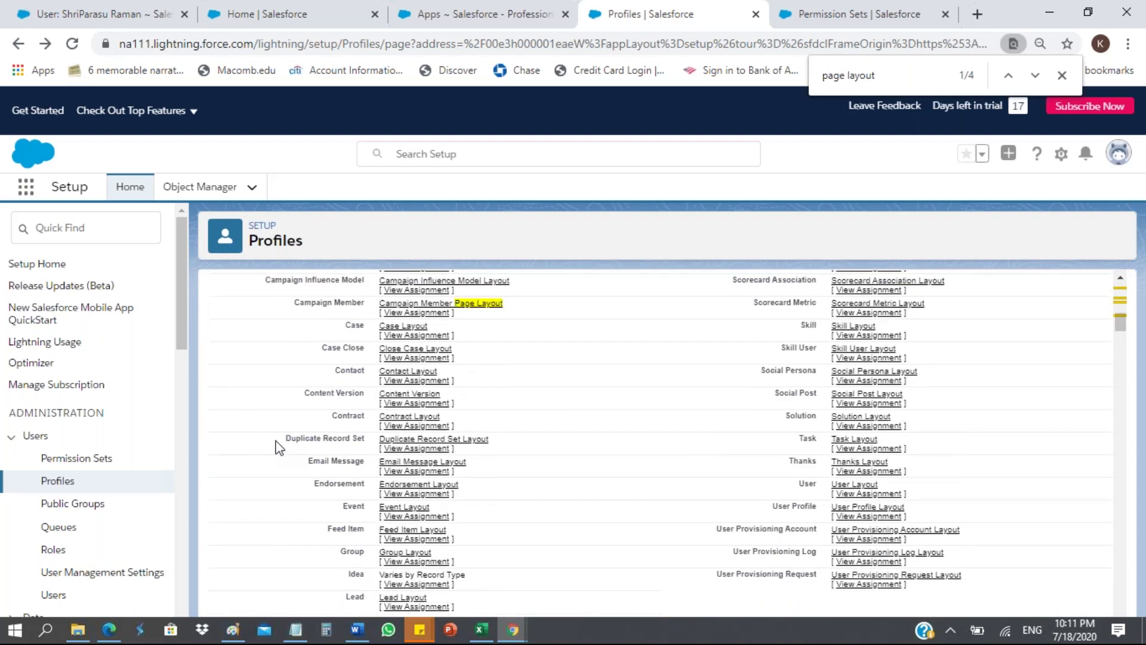
scroll(275, 453, down, 3)
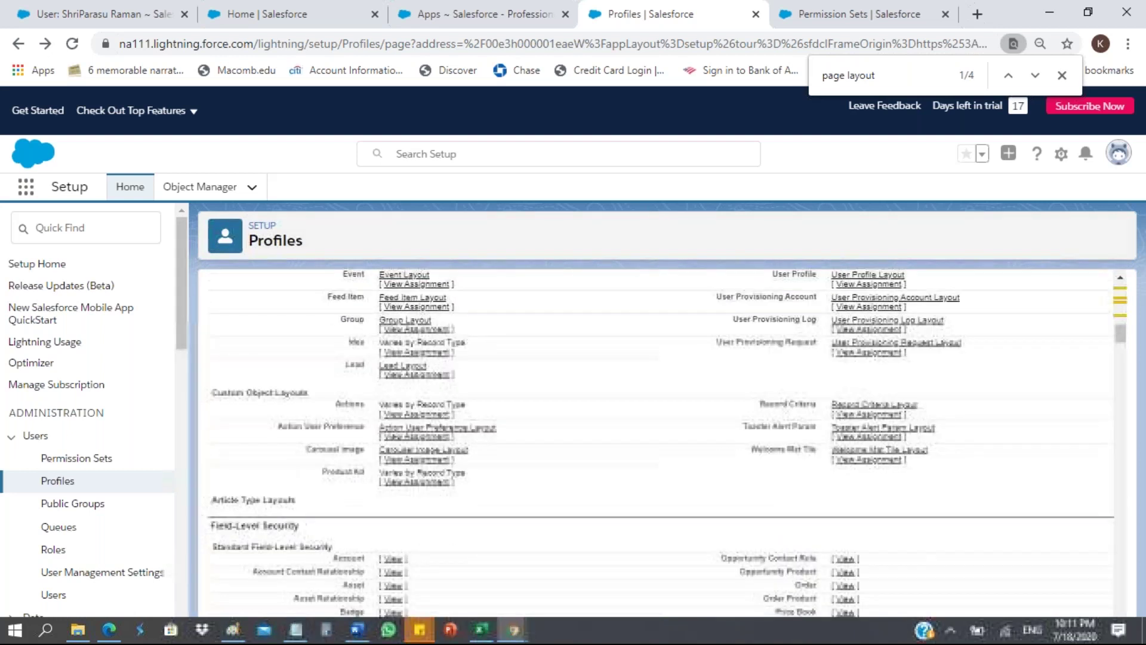
scroll(292, 477, down, 1)
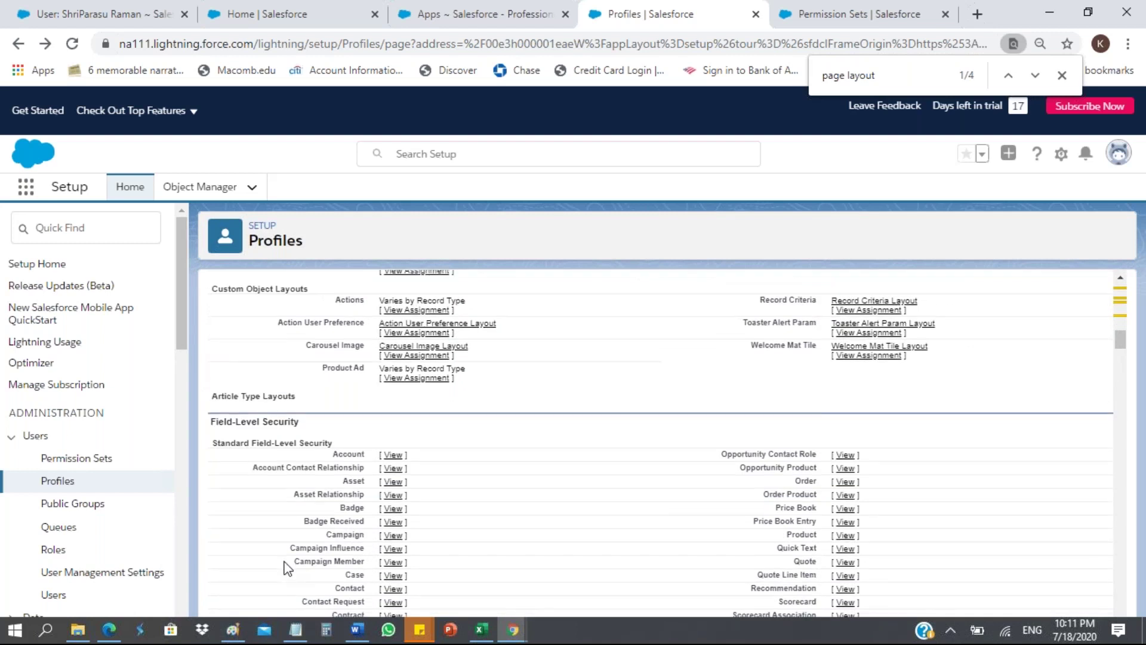
scroll(289, 567, down, 4)
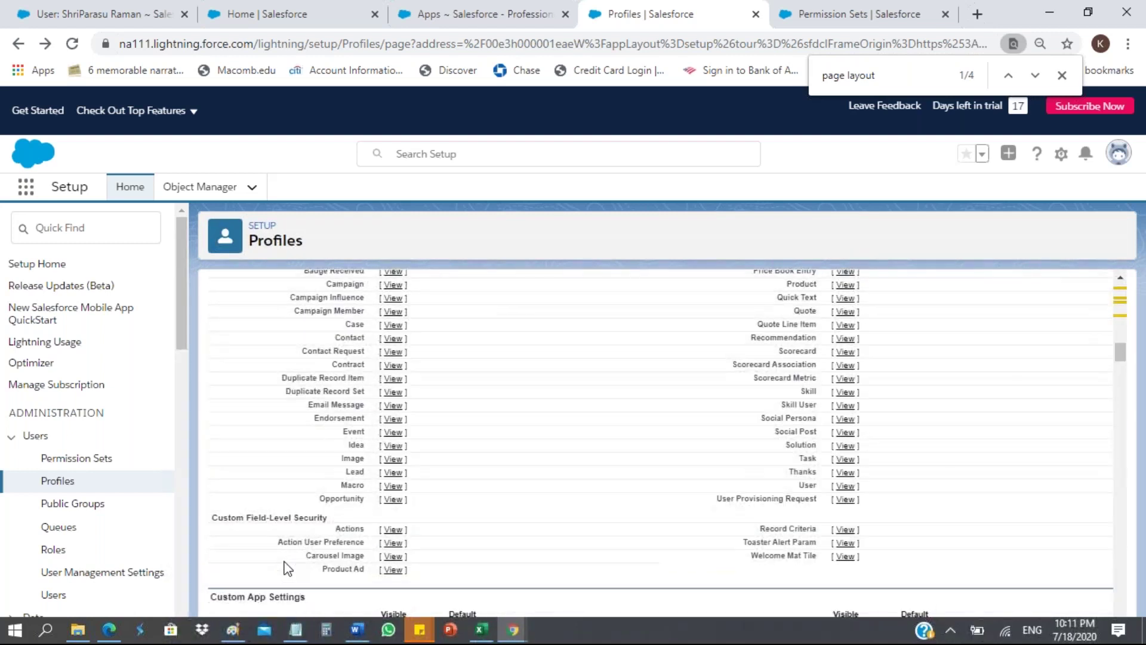
Examine the Marketing User profile's Custom App Settings, Connected App Access and Tab Settings, and go back to its page layouts
scroll(288, 567, down, 4)
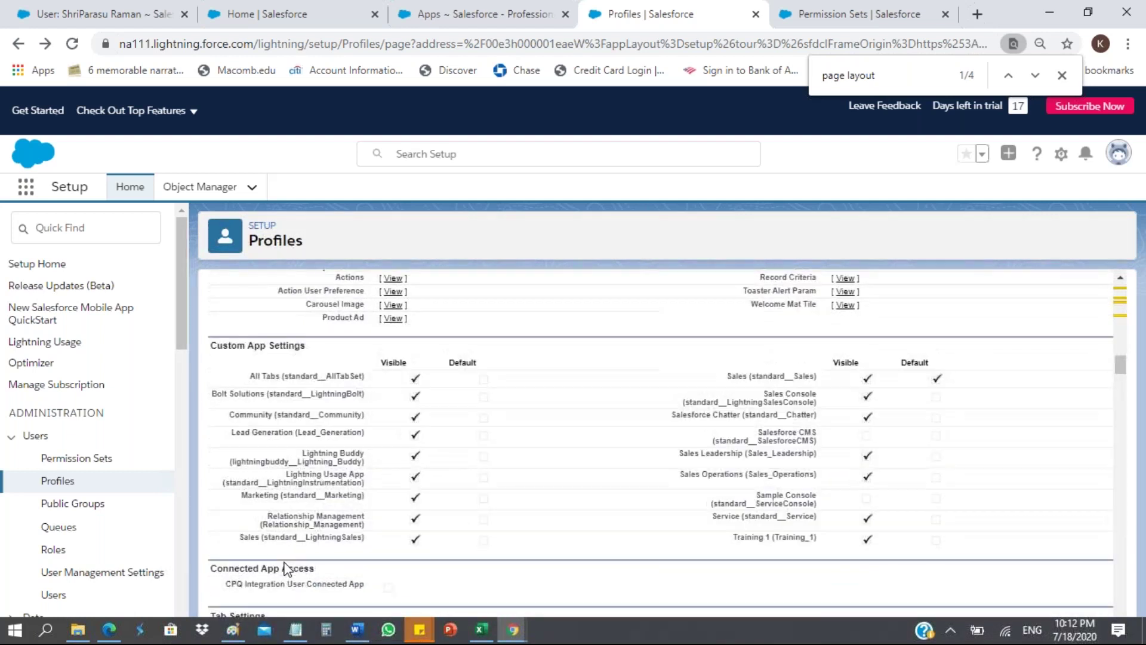
scroll(288, 567, down, 3)
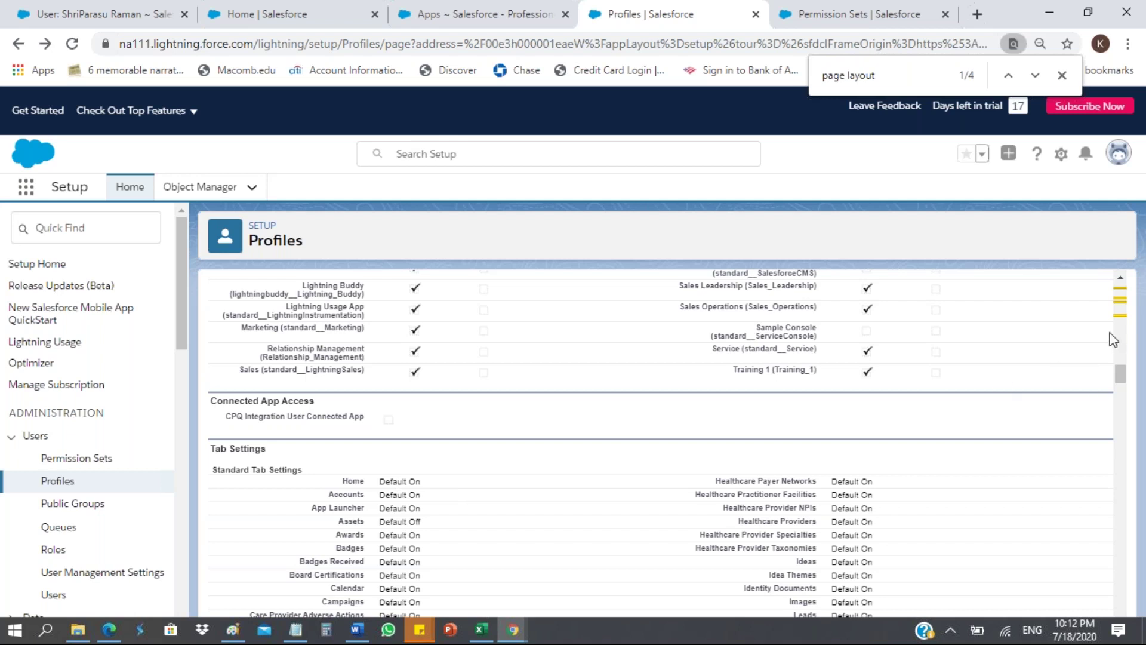
scroll(1116, 337, up, 1)
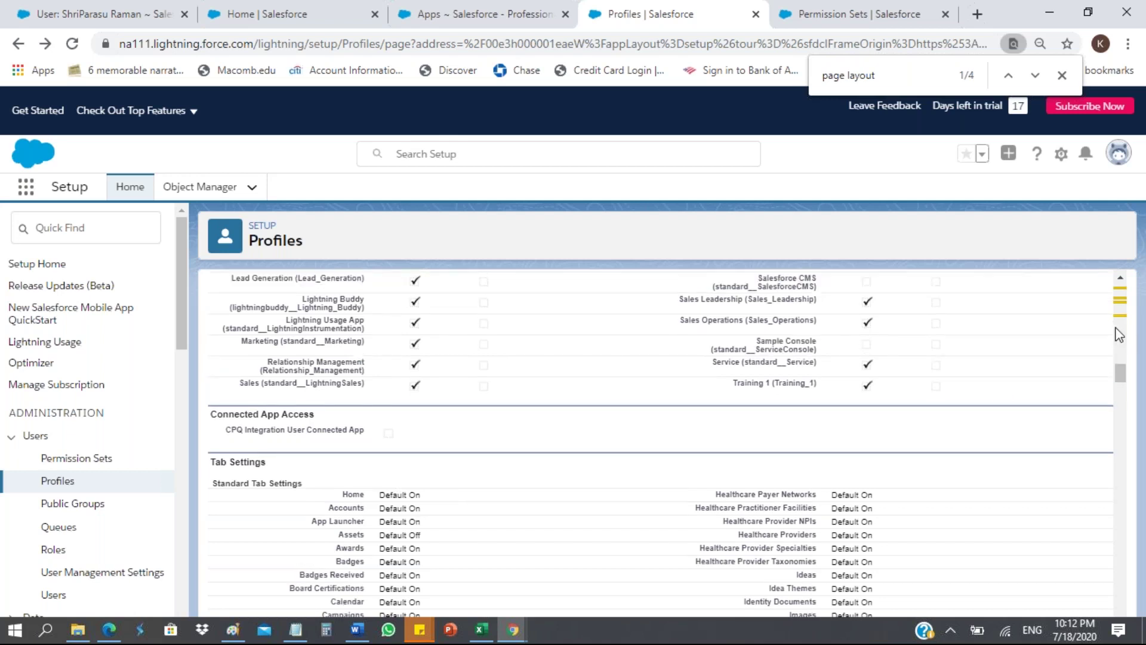
scroll(1116, 328, up, 2)
scroll(1116, 327, up, 5)
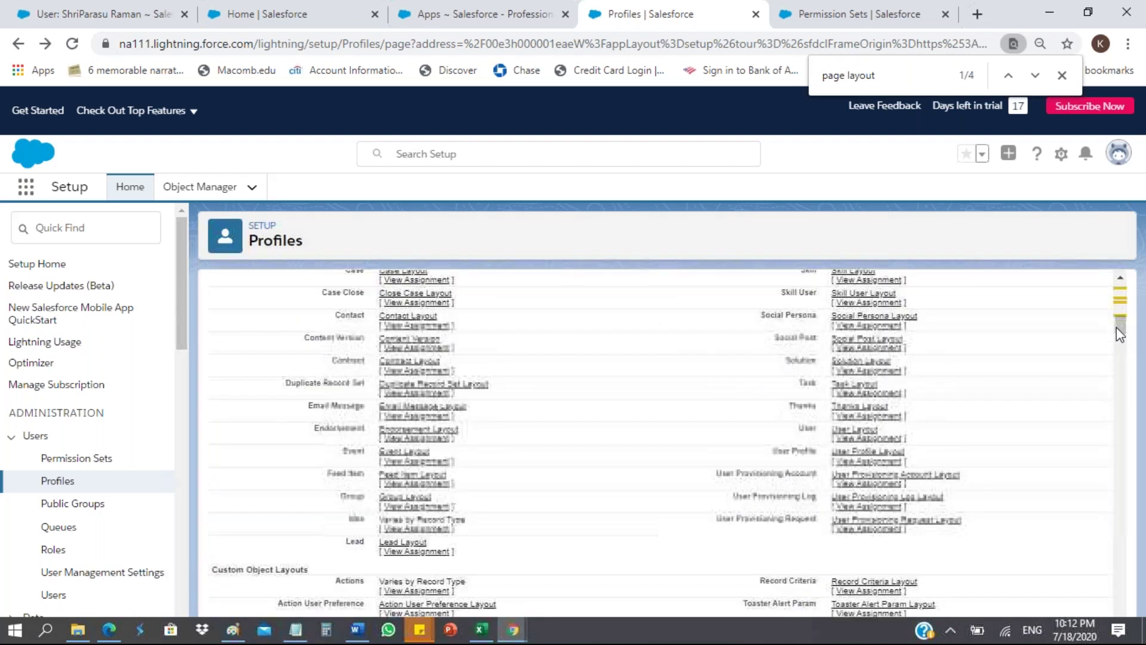
scroll(1127, 343, down, 5)
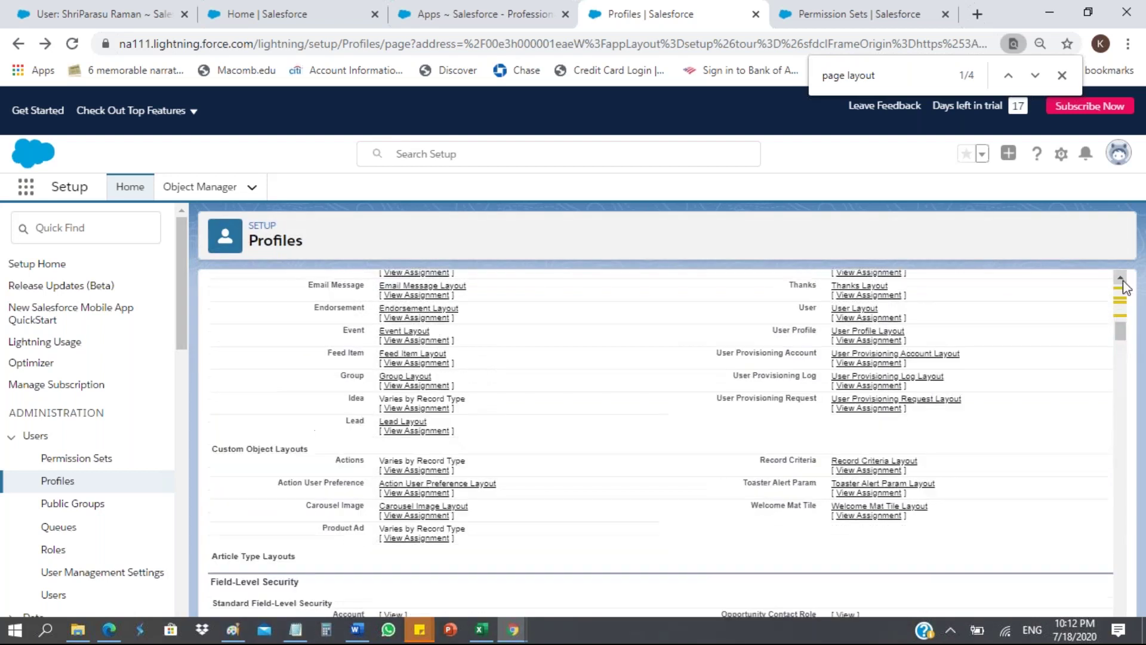
scroll(478, 337, up, 1)
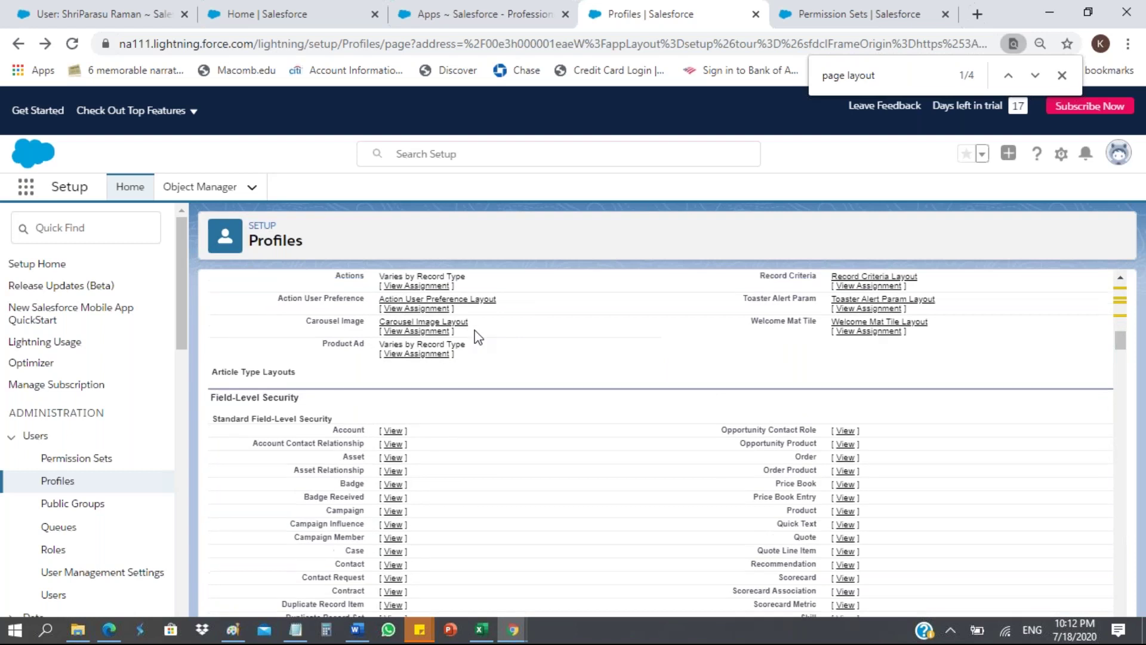
Open the Marketing User profile for editing and find "tab sett" to reach its Tab Settings
scroll(477, 338, up, 10)
scroll(476, 333, up, 4)
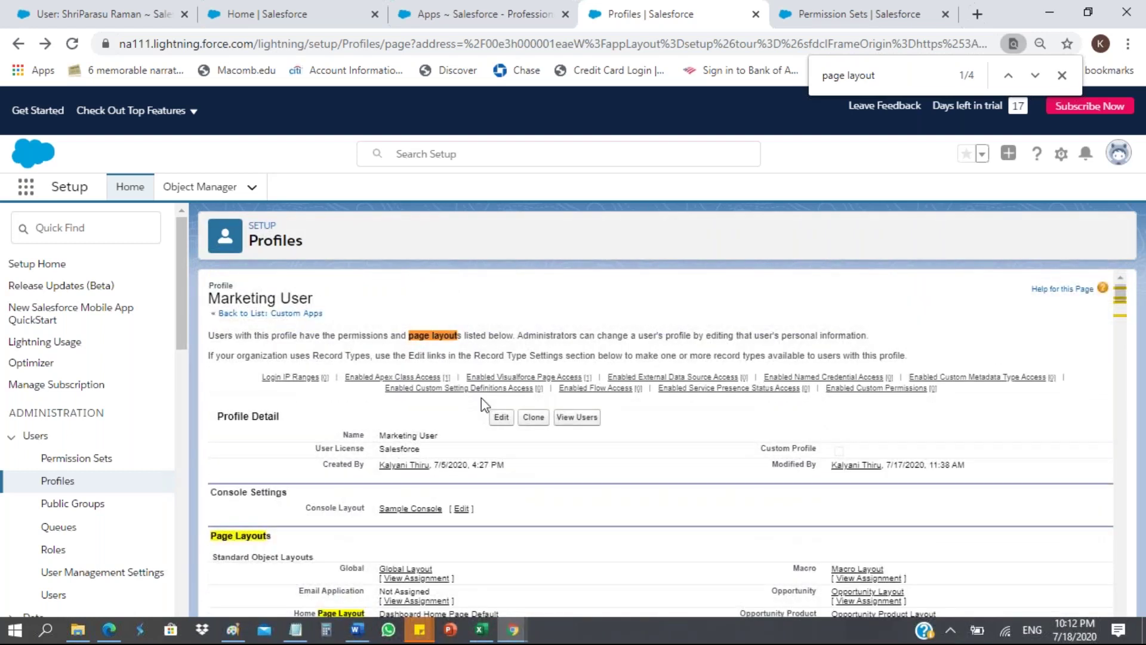
click(501, 417)
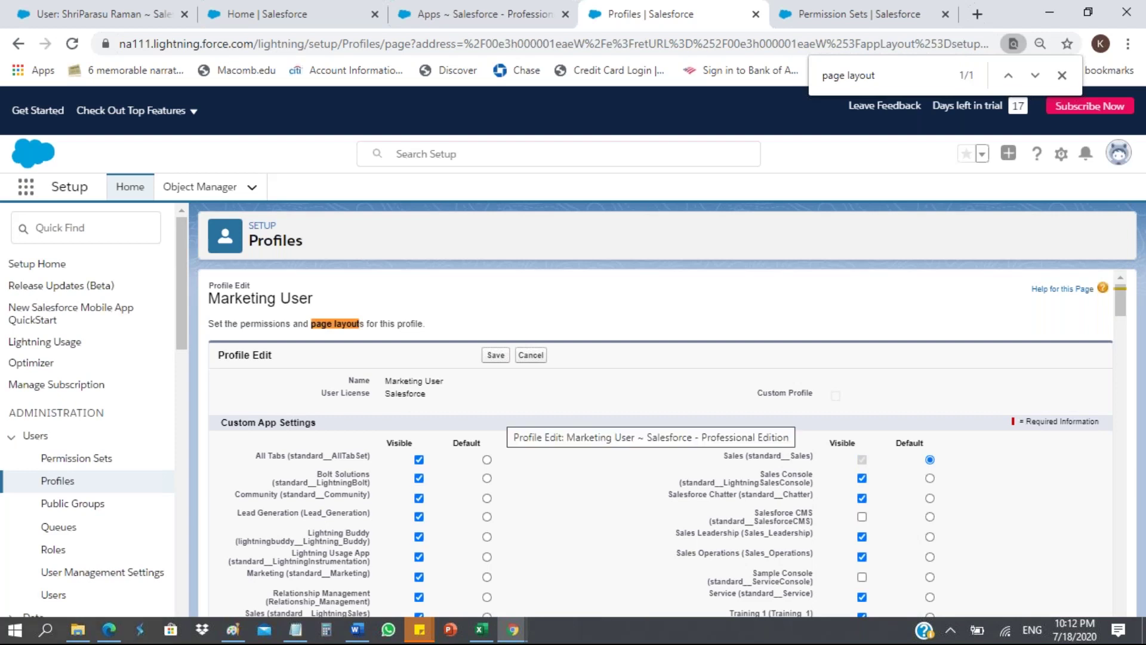
key(ctrl+f)
text(tab se)
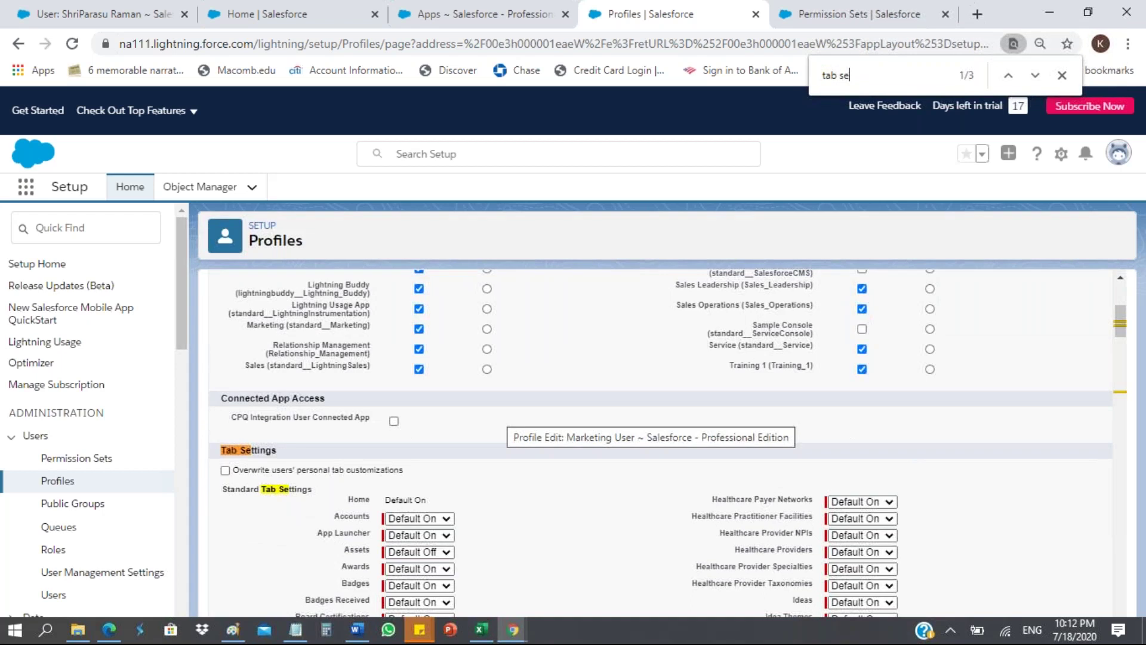
text(tt)
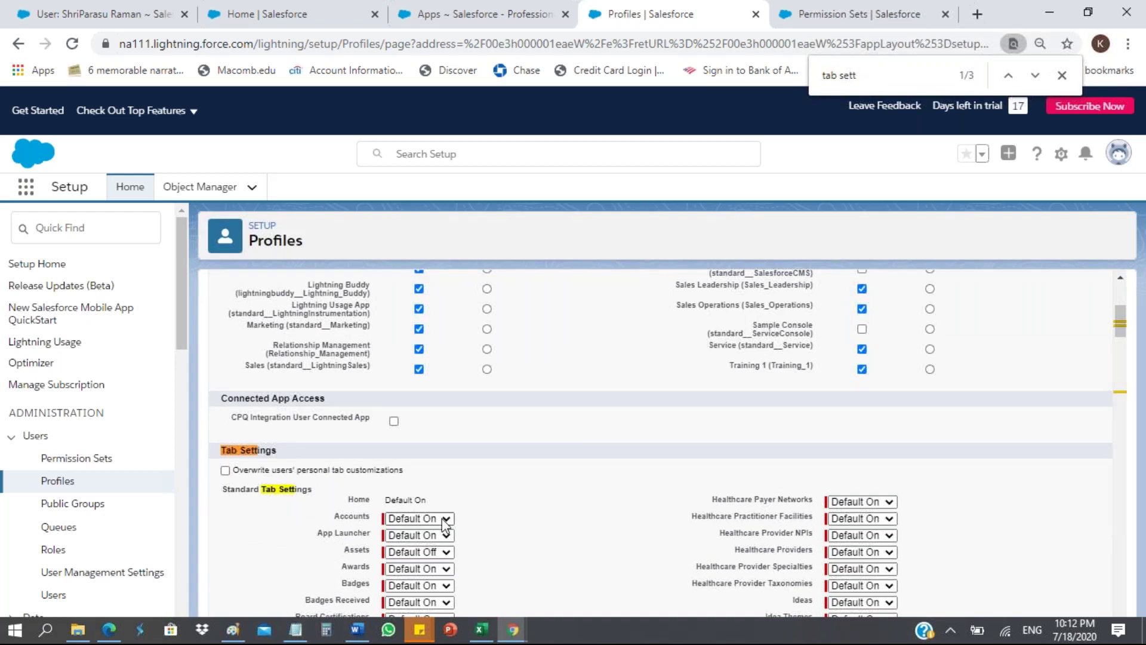
Review the visibility options for the Accounts tab under Standard Tab Settings, leaving the list without choosing another option
click(445, 519)
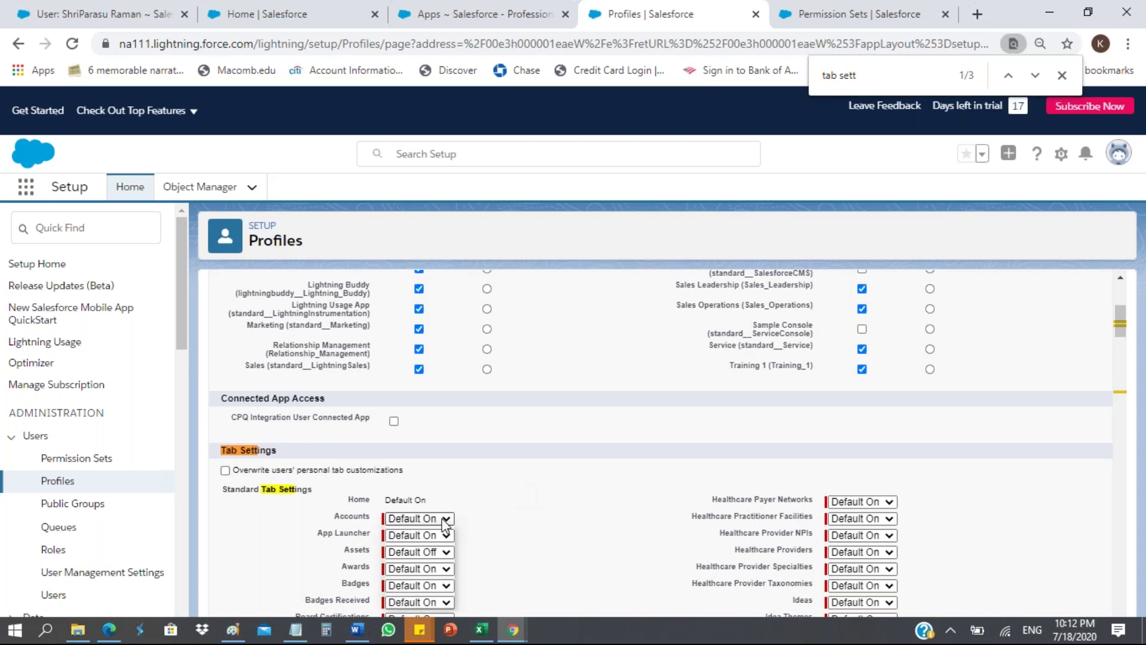
click(447, 519)
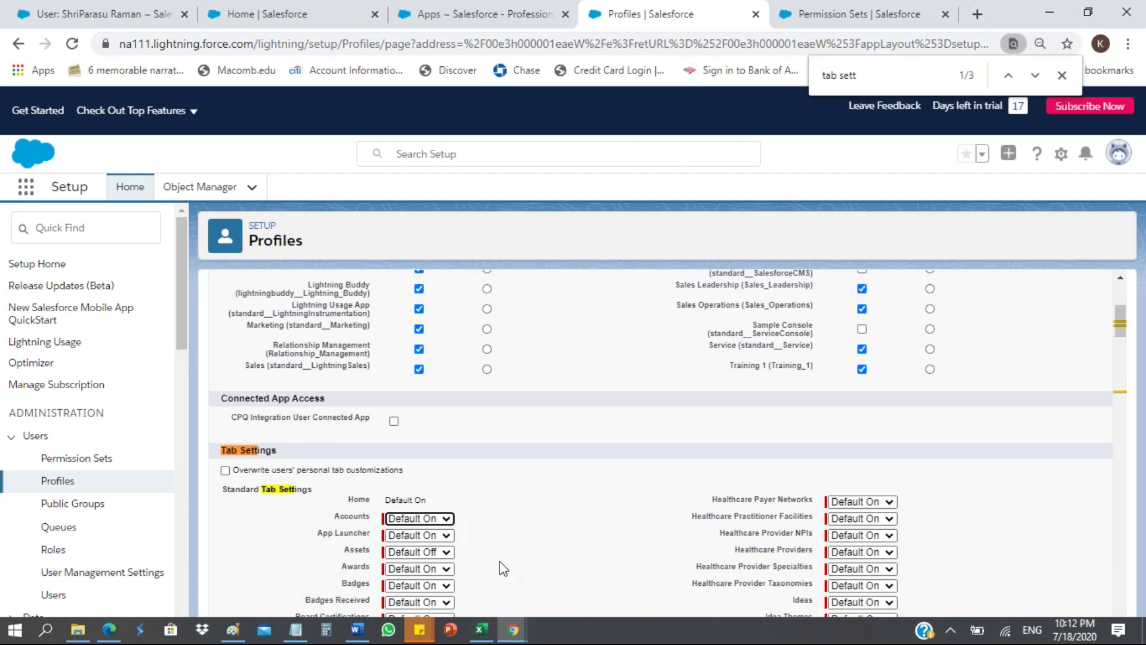
click(447, 520)
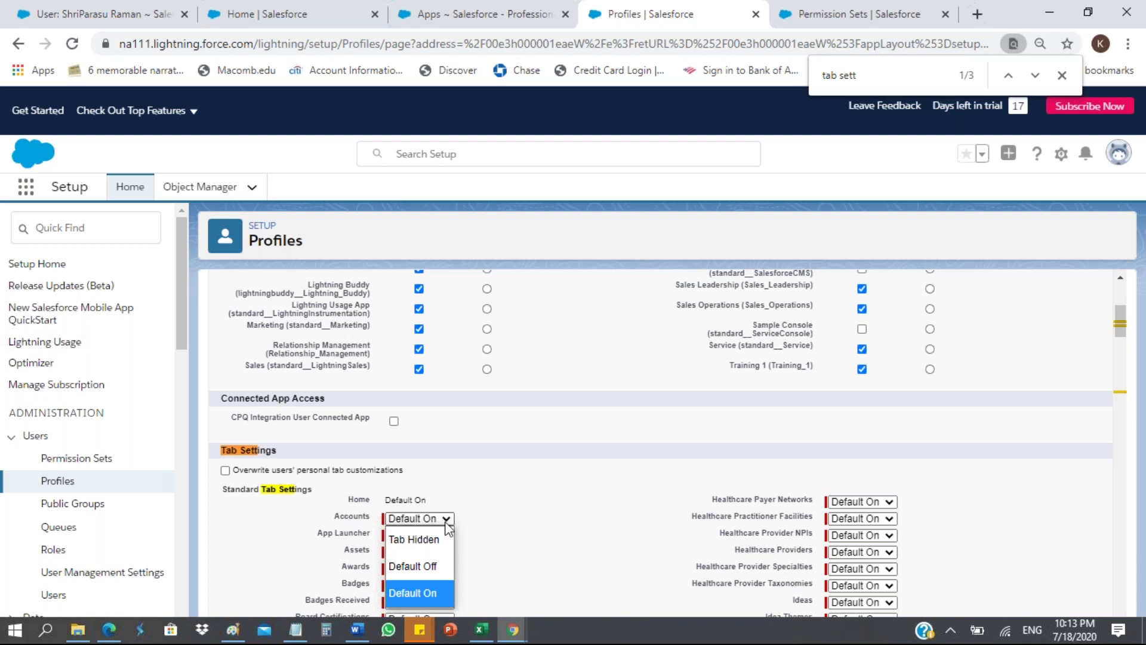
click(316, 545)
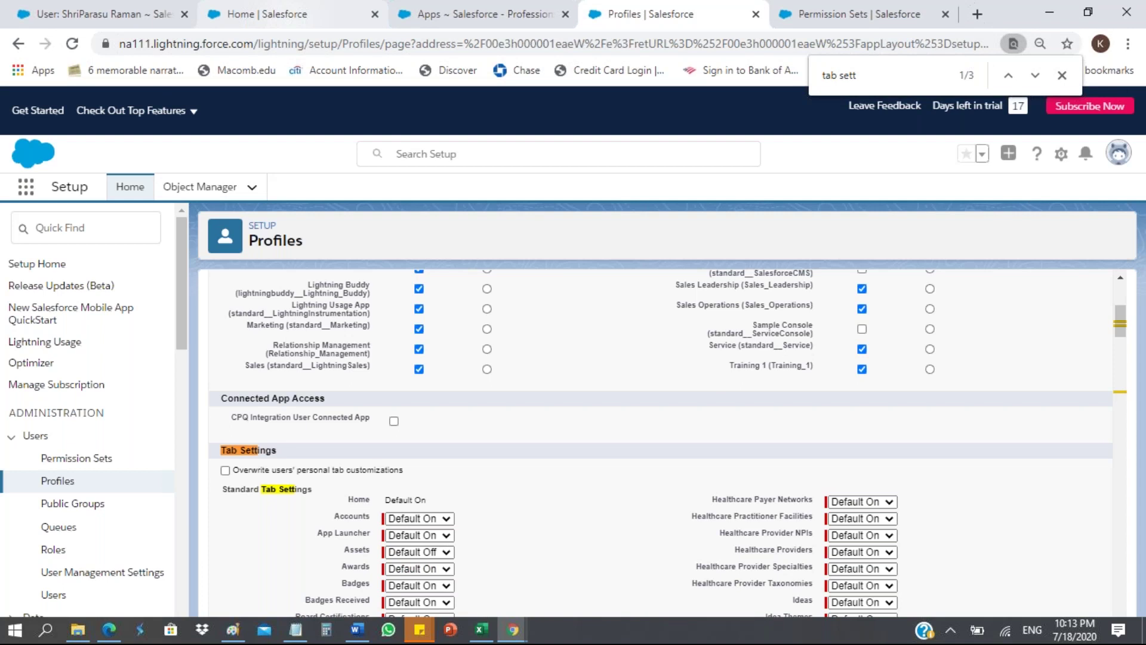
Switch to the Training 1 app's home page and view its overflow navigation items
click(285, 15)
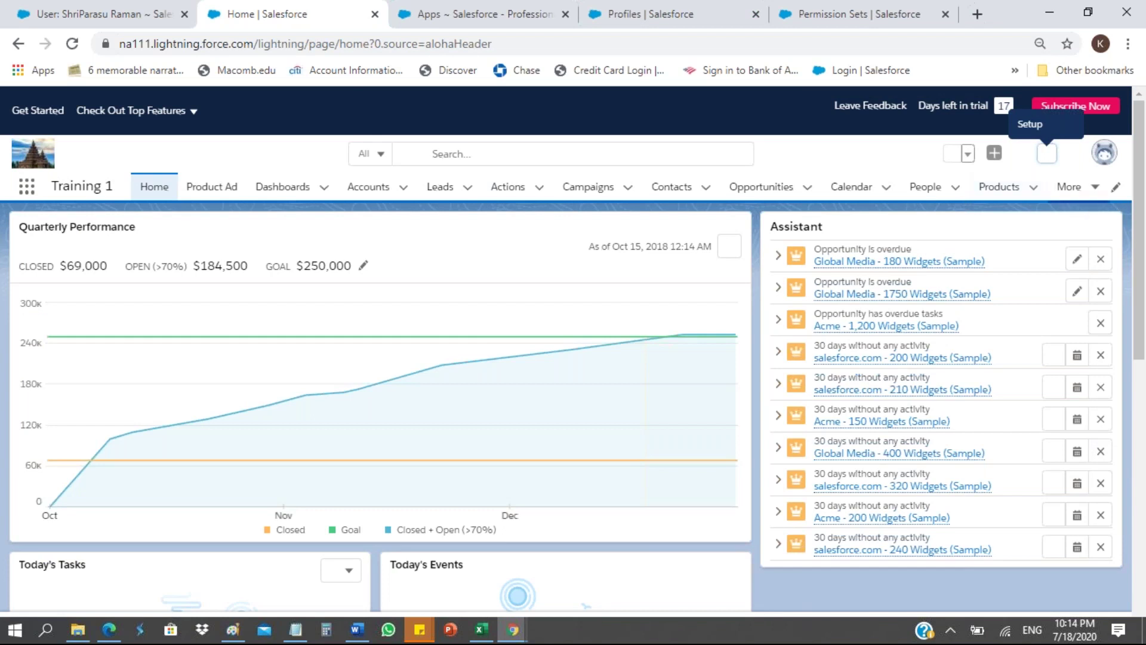
click(1074, 187)
click(1084, 195)
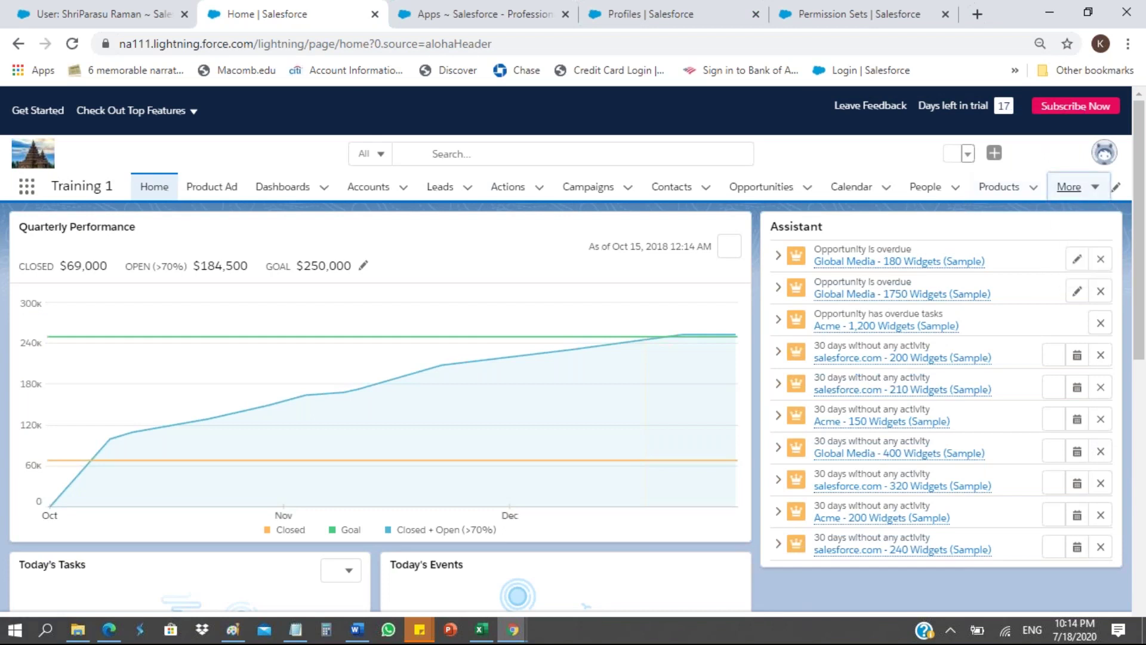
click(1072, 191)
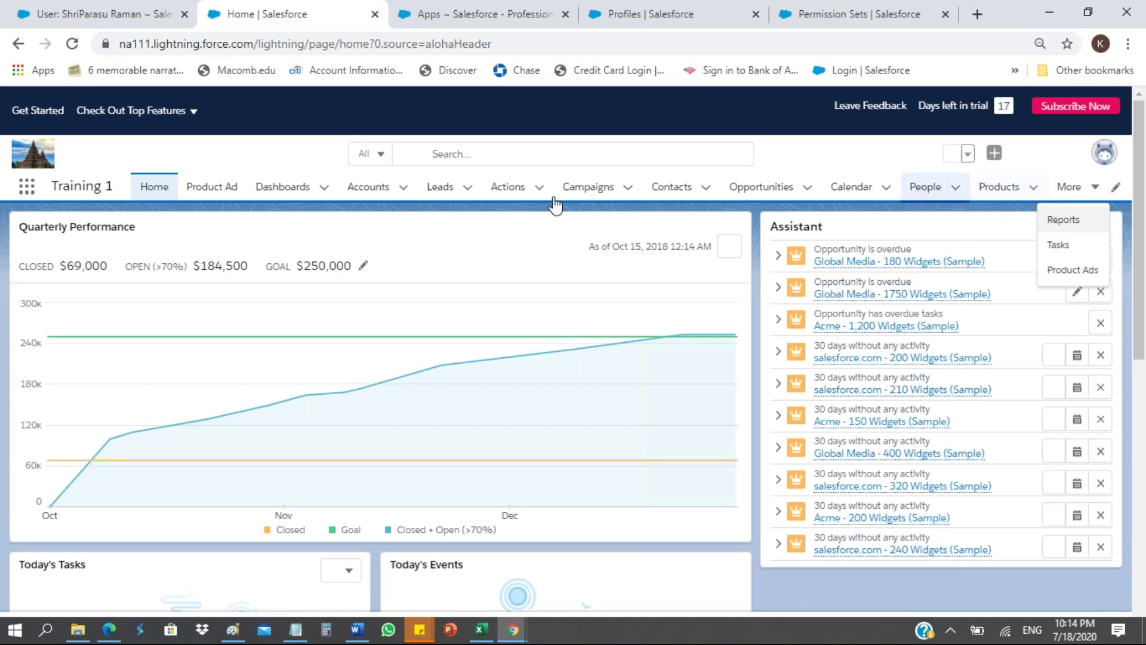
click(1069, 189)
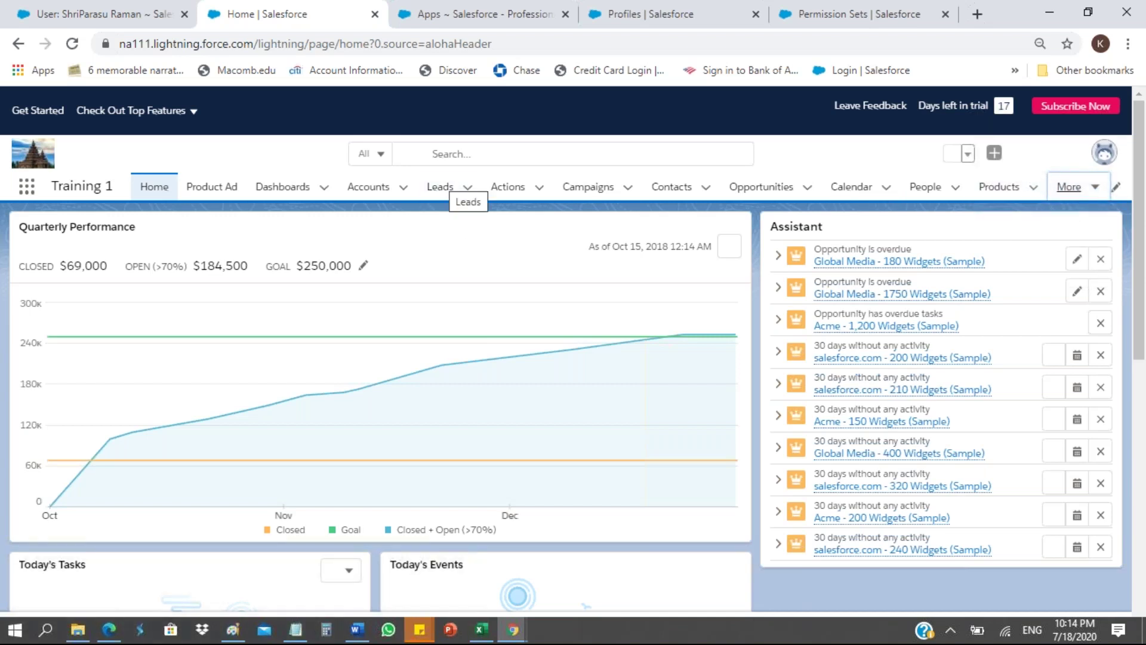
Examine the full App Launcher, from All Apps down through All Items, and close it
click(26, 187)
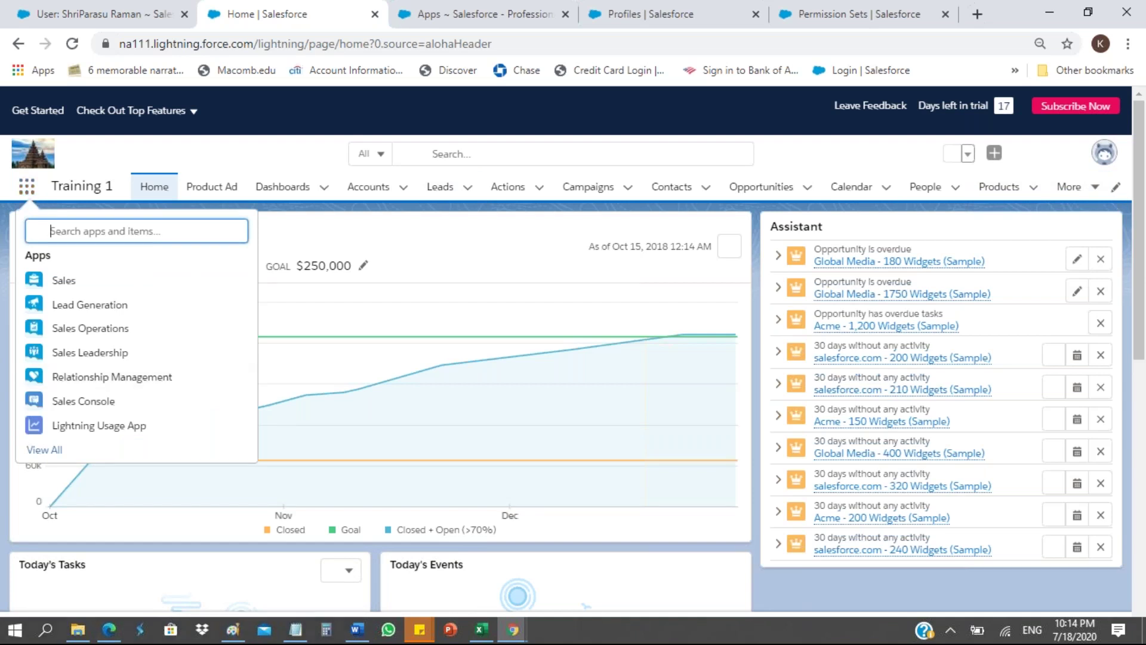
click(44, 449)
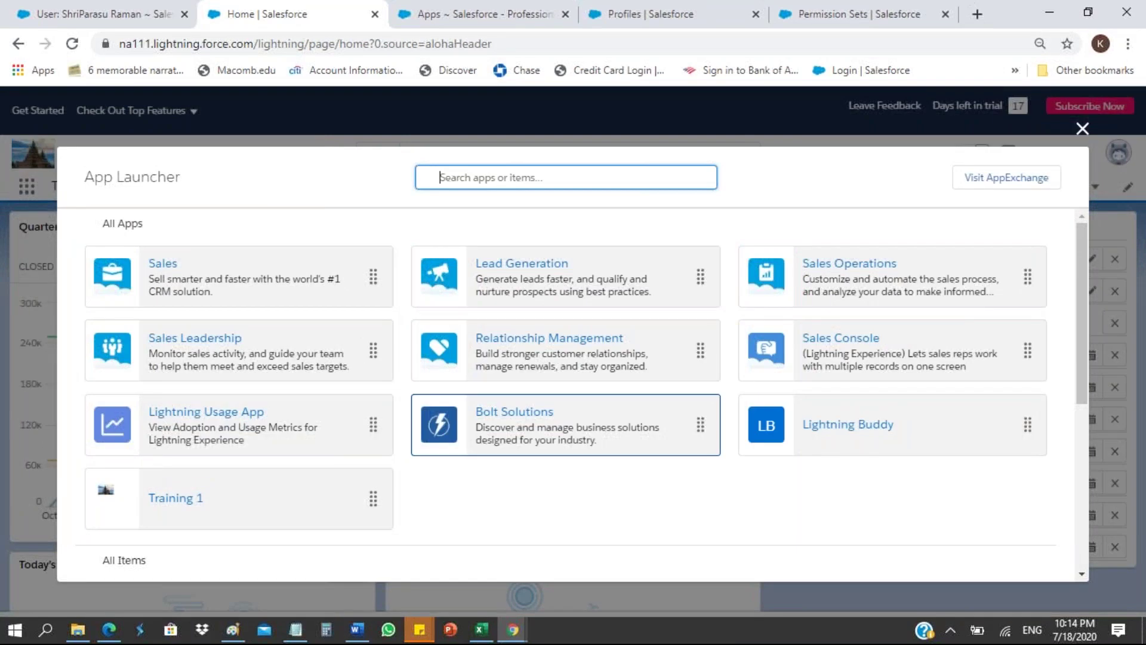
scroll(566, 421, down, 1)
scroll(566, 394, down, 3)
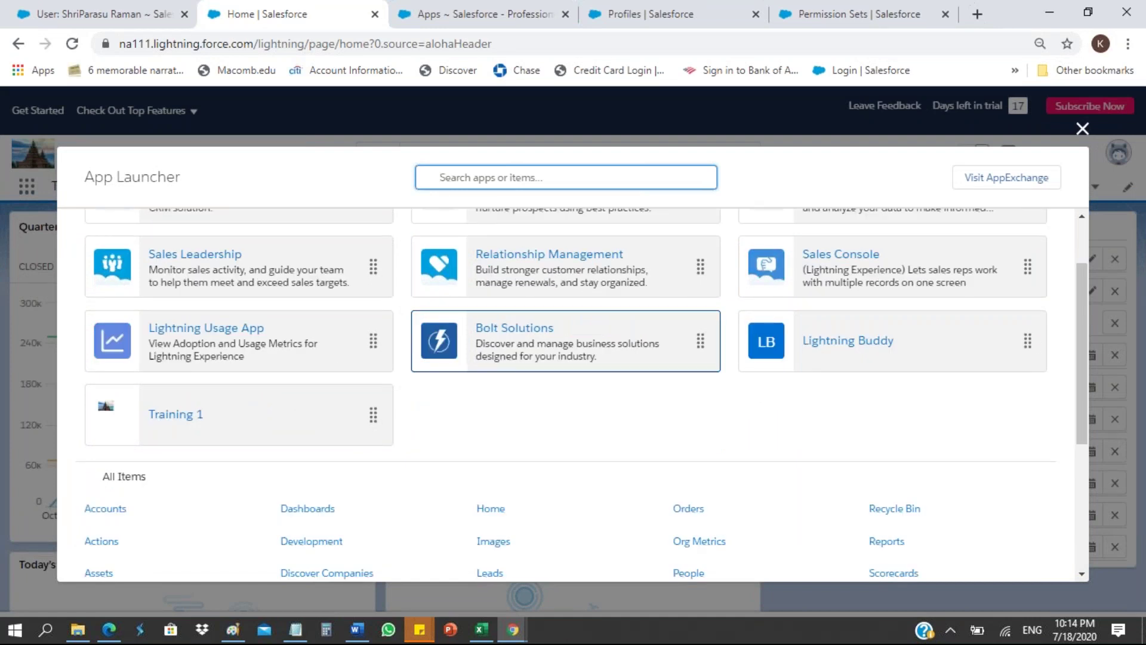
scroll(531, 388, down, 3)
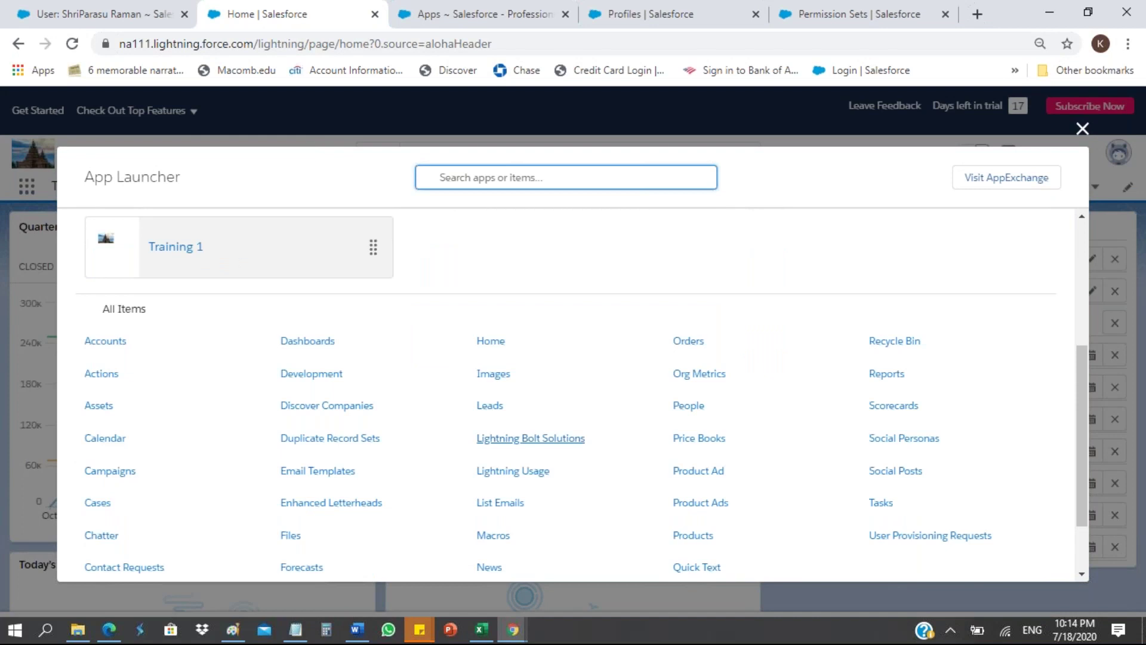
scroll(531, 437, down, 2)
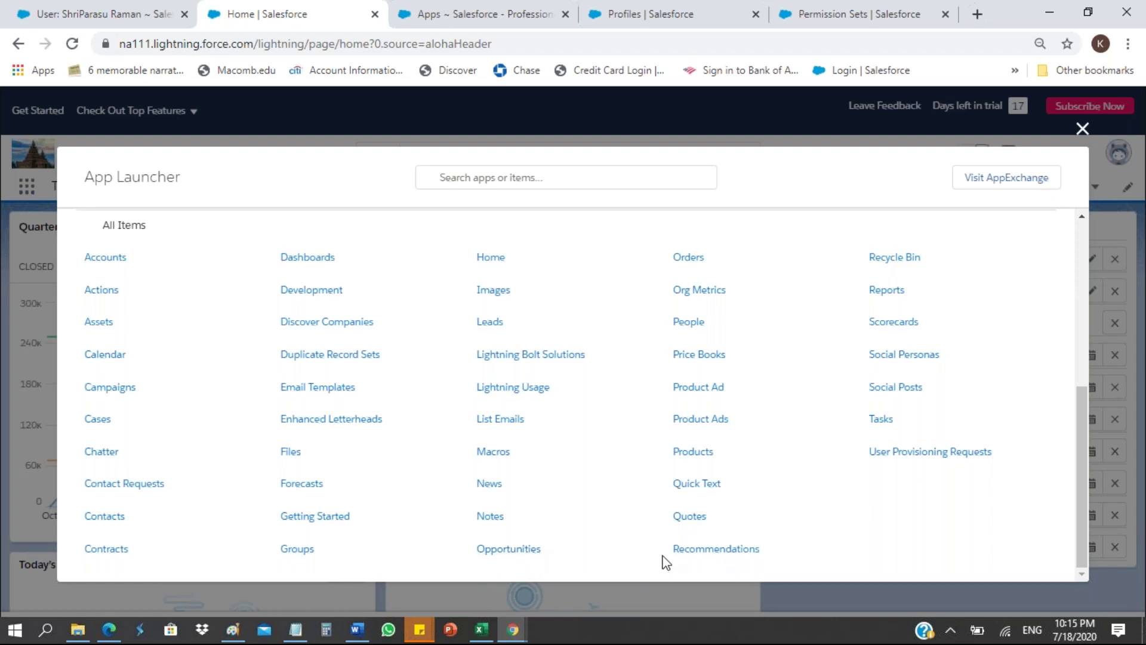
click(1082, 136)
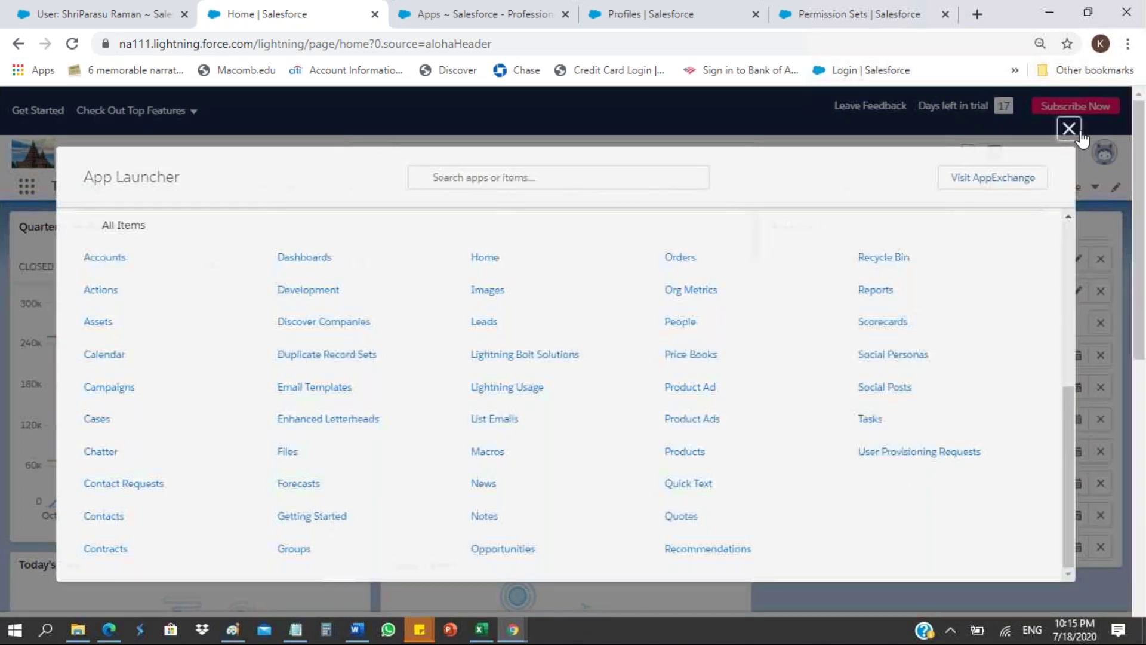
click(1081, 137)
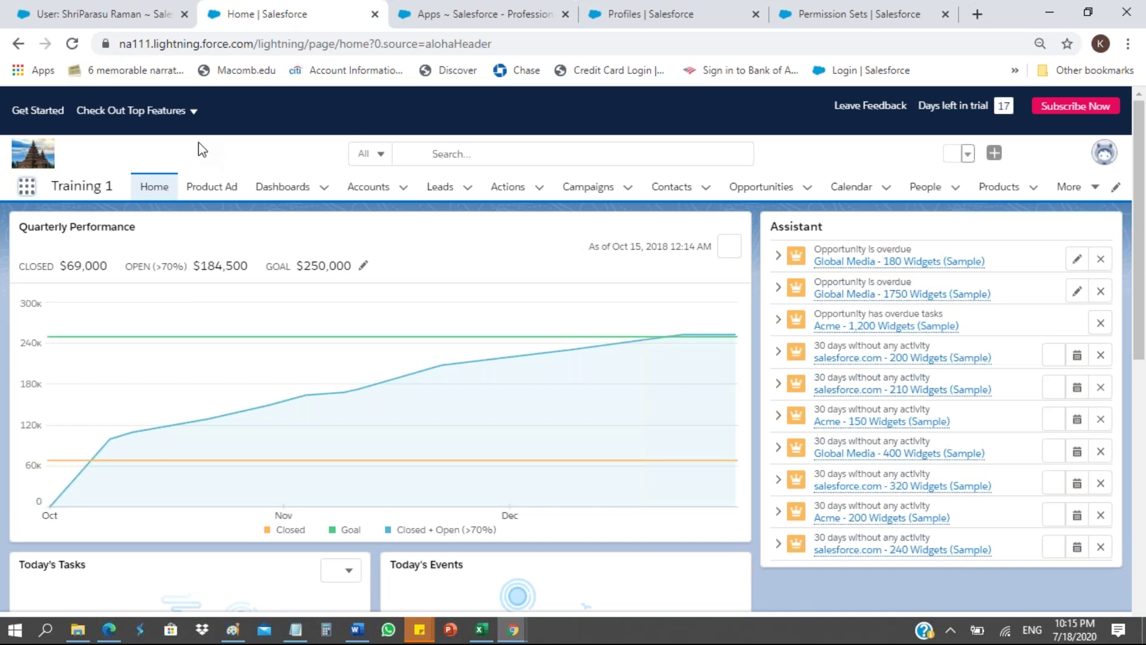
Compare the Training 1 navigation items with the apps in the App Launcher, including its full All Apps view
click(594, 192)
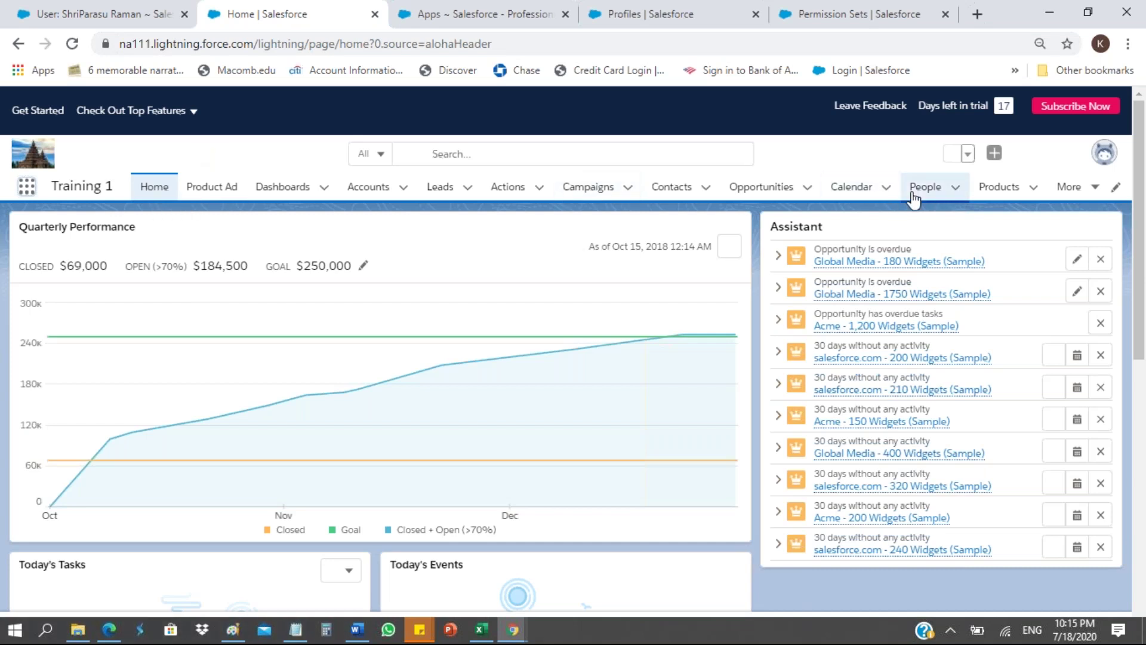
click(26, 190)
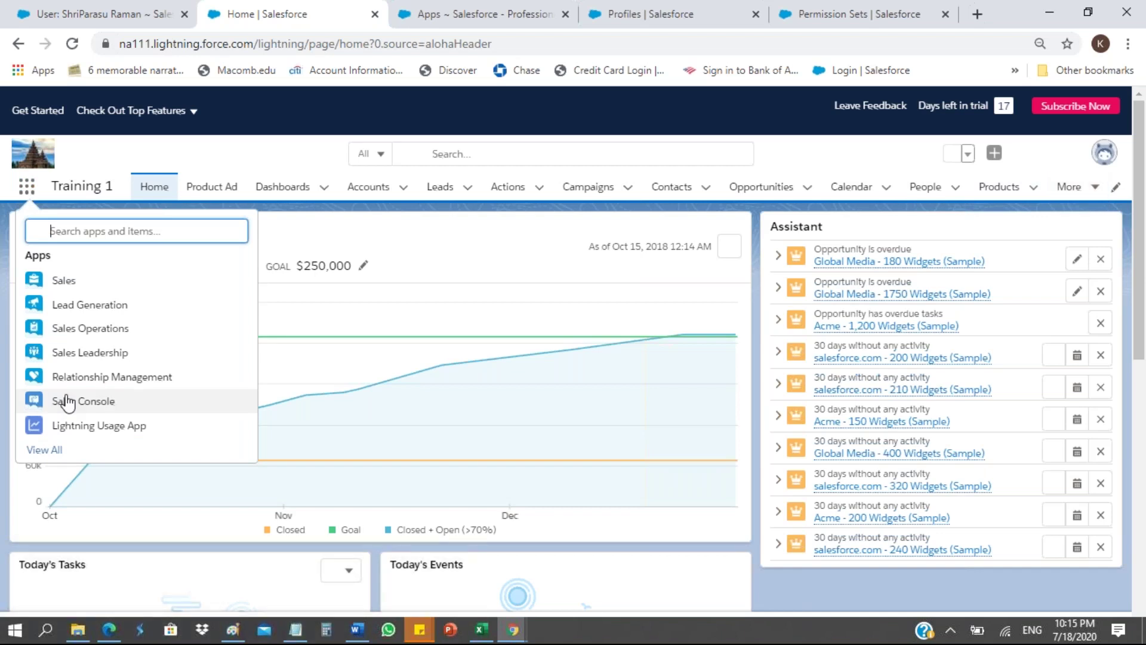
click(953, 162)
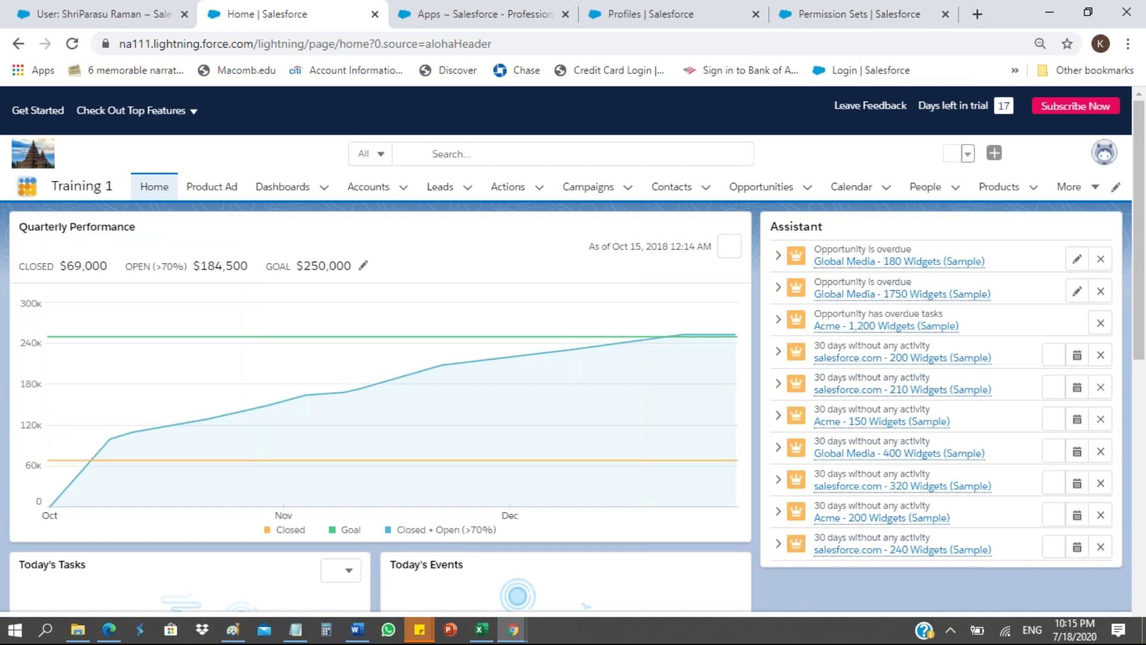
click(27, 186)
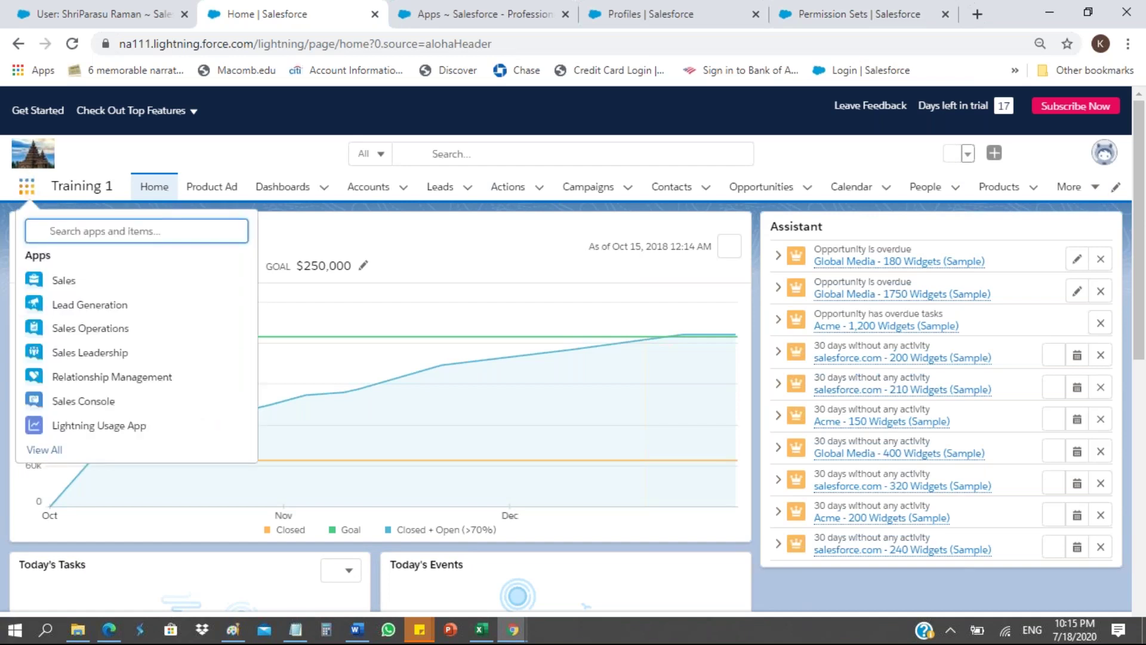
click(70, 327)
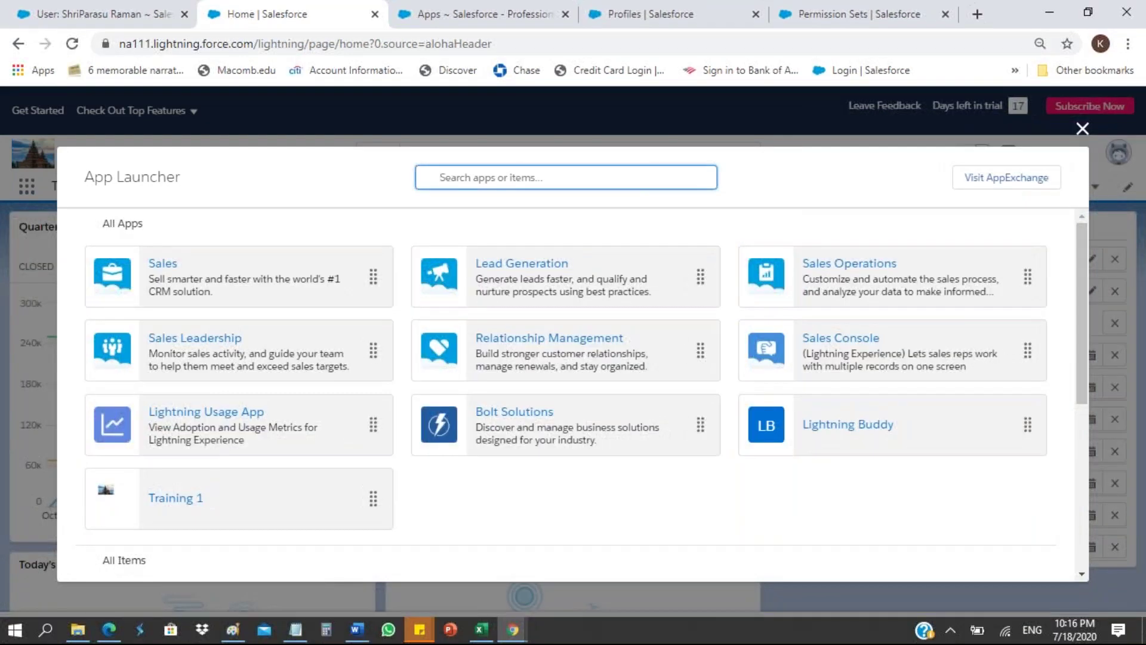
click(185, 439)
Return to the Marketing User profile's edit page and find "Admin" to reach its Administrative Permissions
key(ctrl+5)
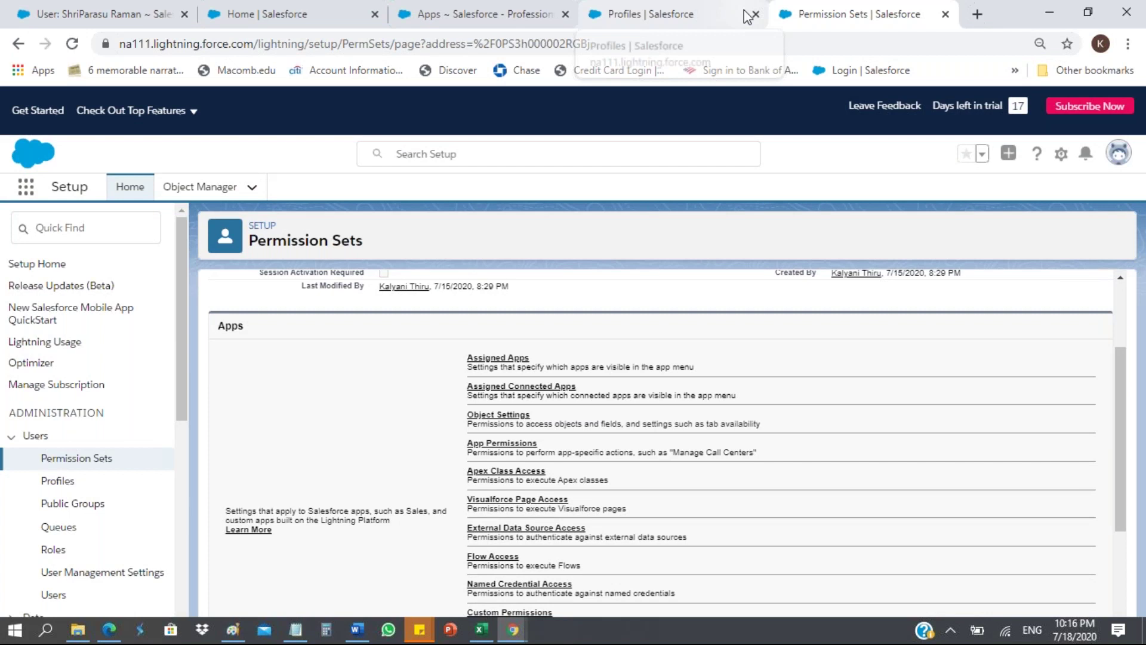
click(719, 15)
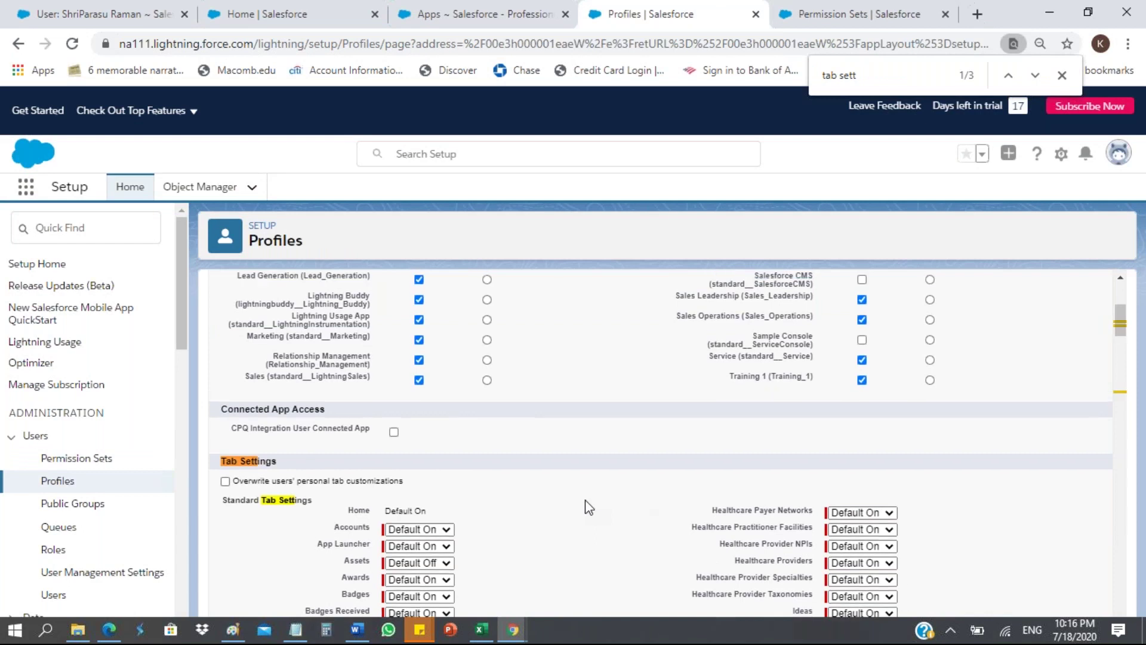
scroll(582, 495, up, 4)
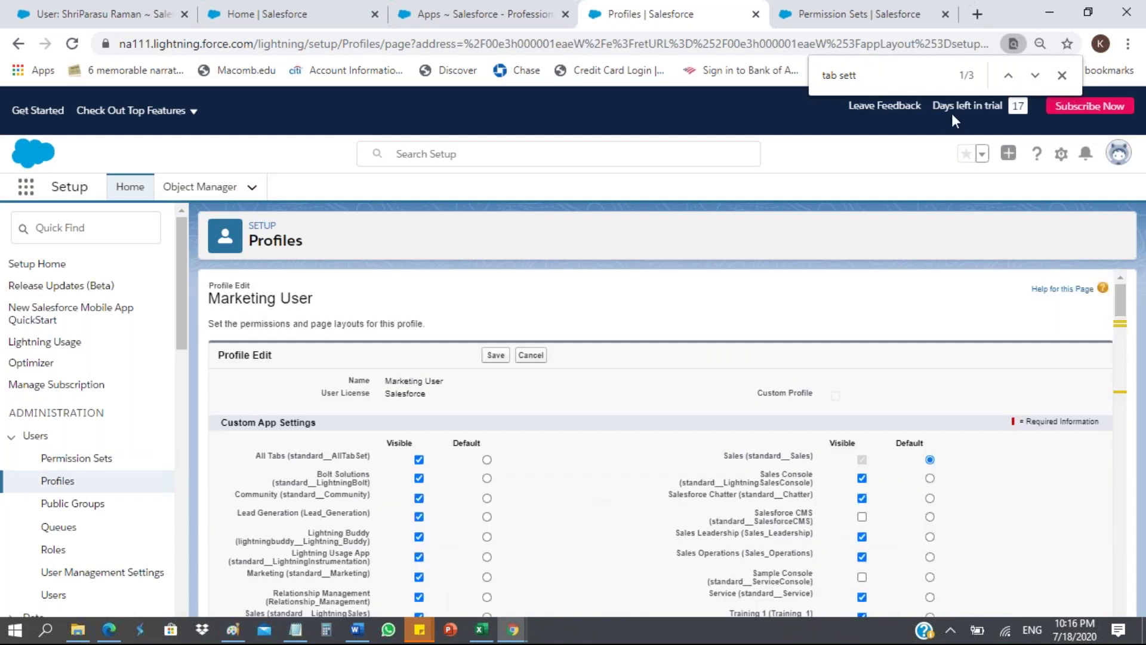
double_click(872, 70)
click(872, 82)
triple_click(872, 81)
text(A)
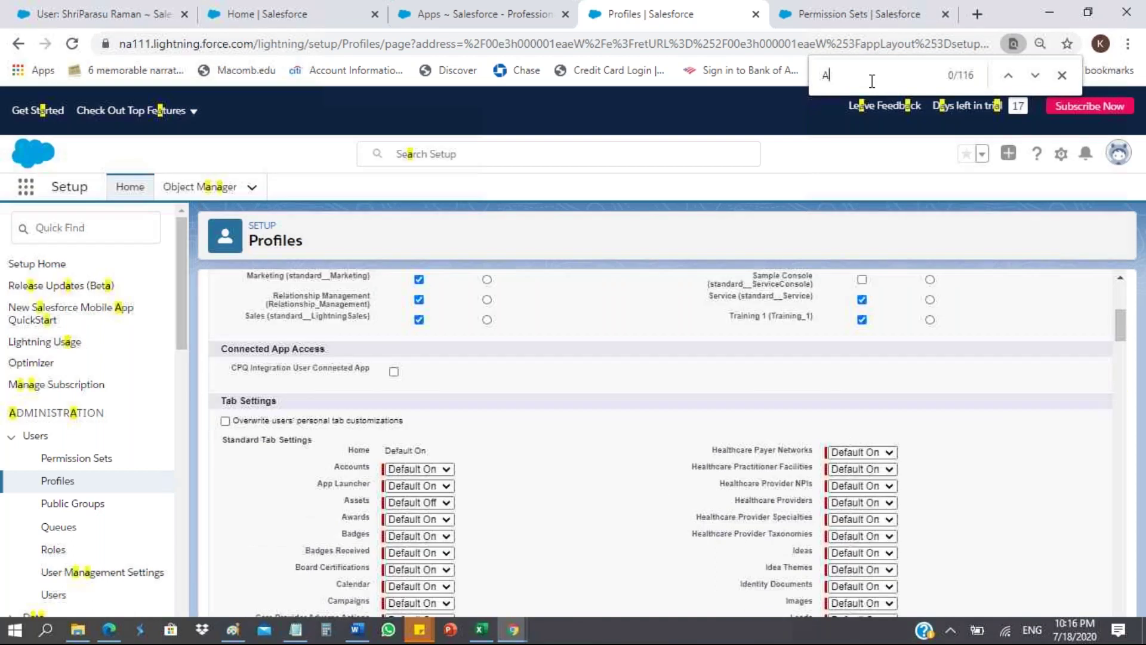
text(dmin)
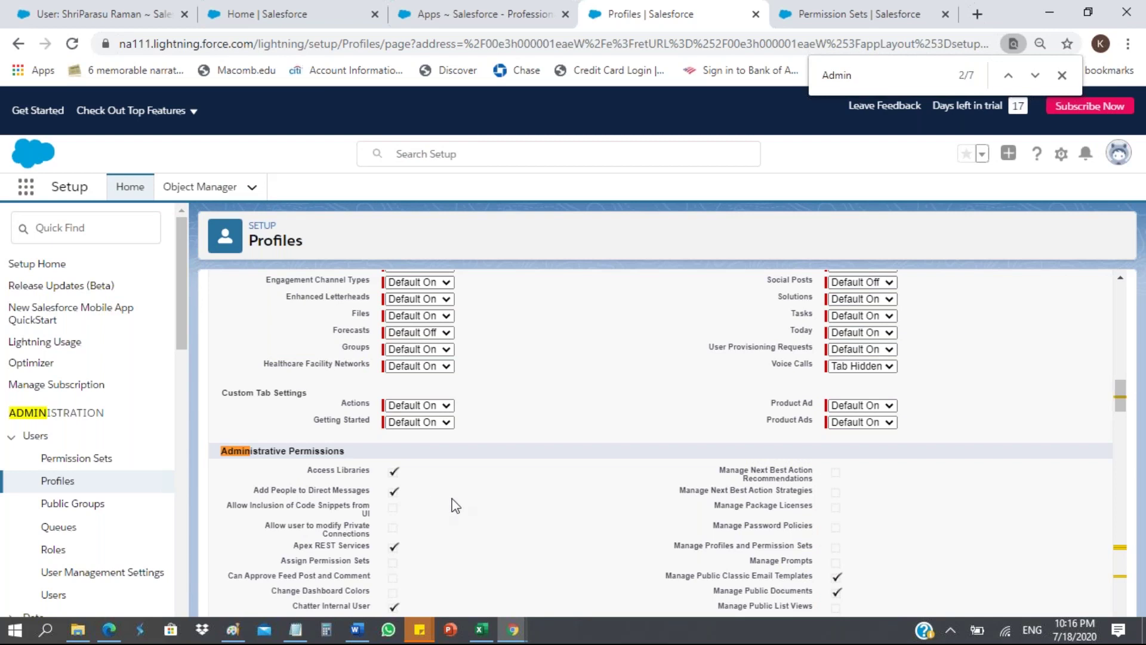
Examine the Marketing User profile's Administrative Permissions from Access Libraries down to the start of General User Permissions
scroll(460, 505, down, 1)
scroll(462, 505, down, 1)
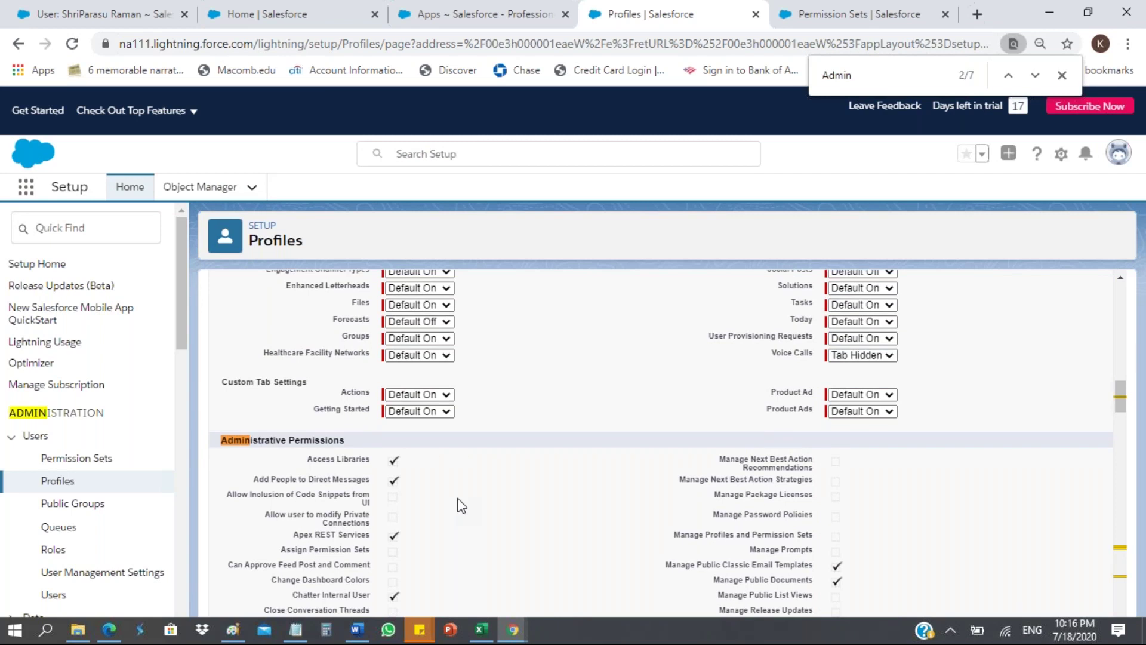
scroll(462, 507, down, 2)
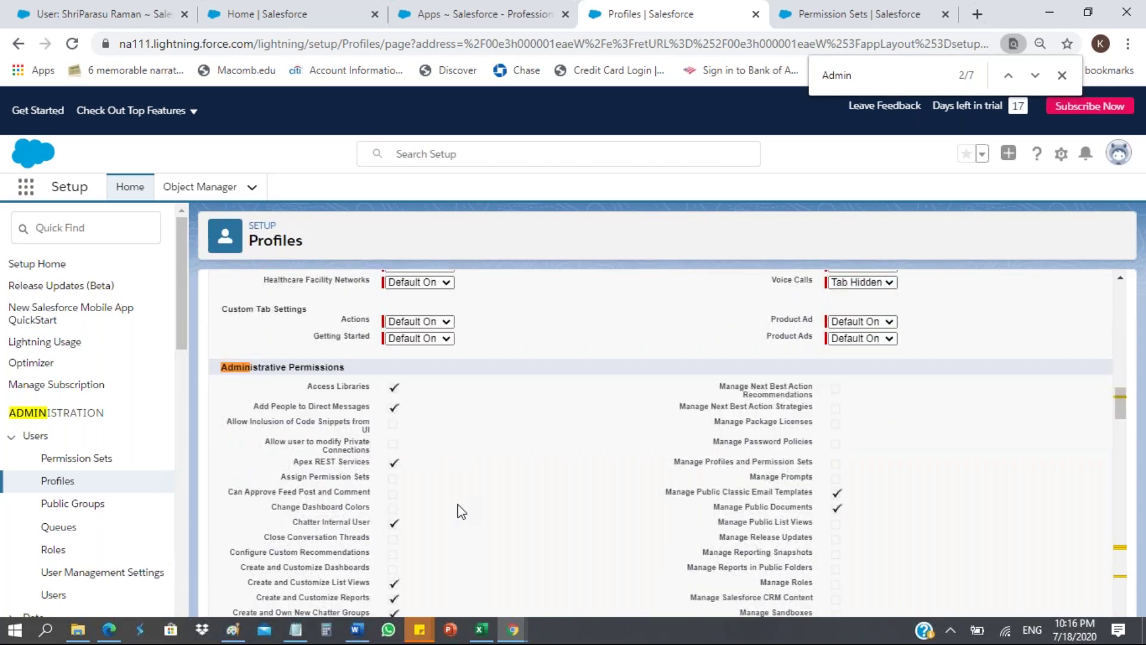
scroll(461, 511, down, 1)
scroll(460, 510, down, 2)
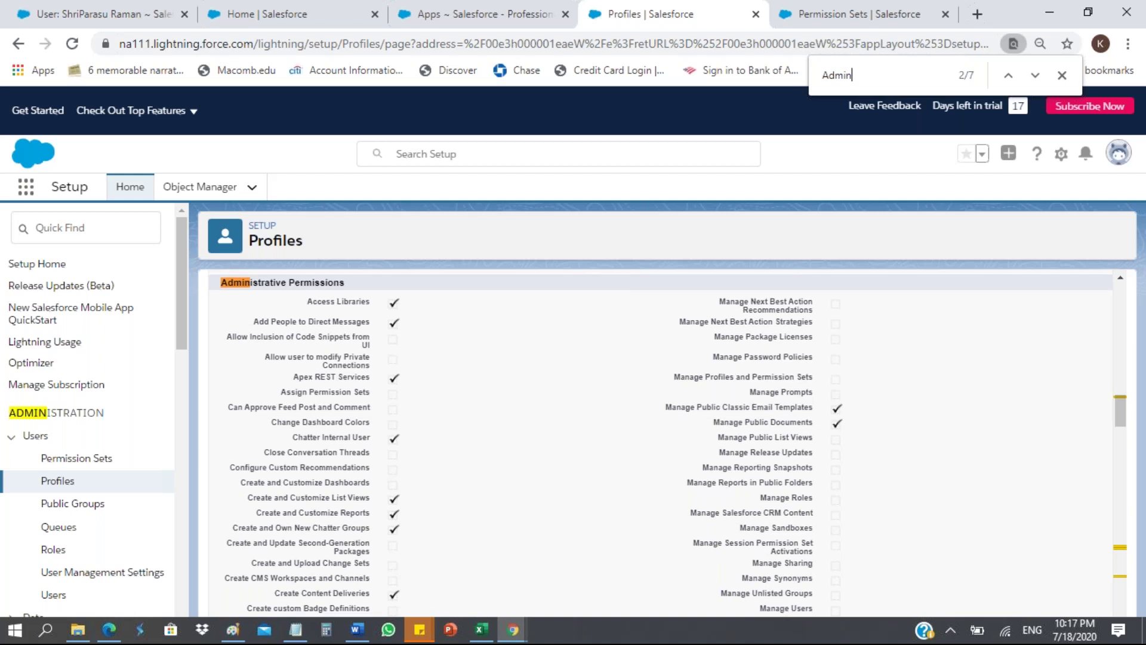
scroll(660, 442, down, 1)
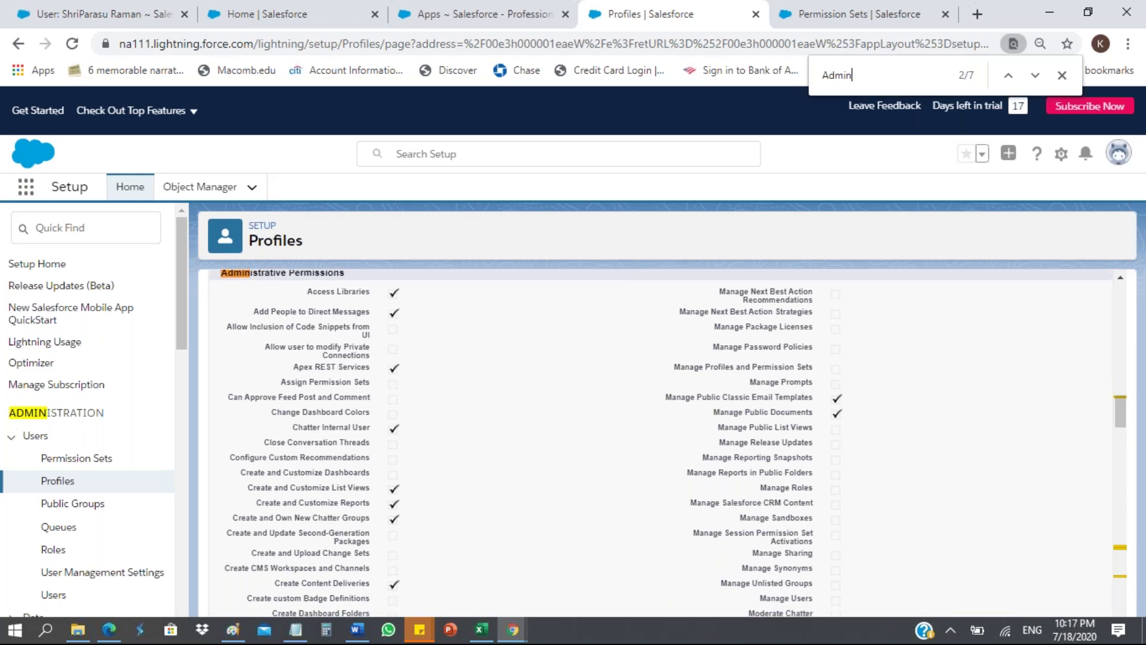
scroll(661, 442, down, 1)
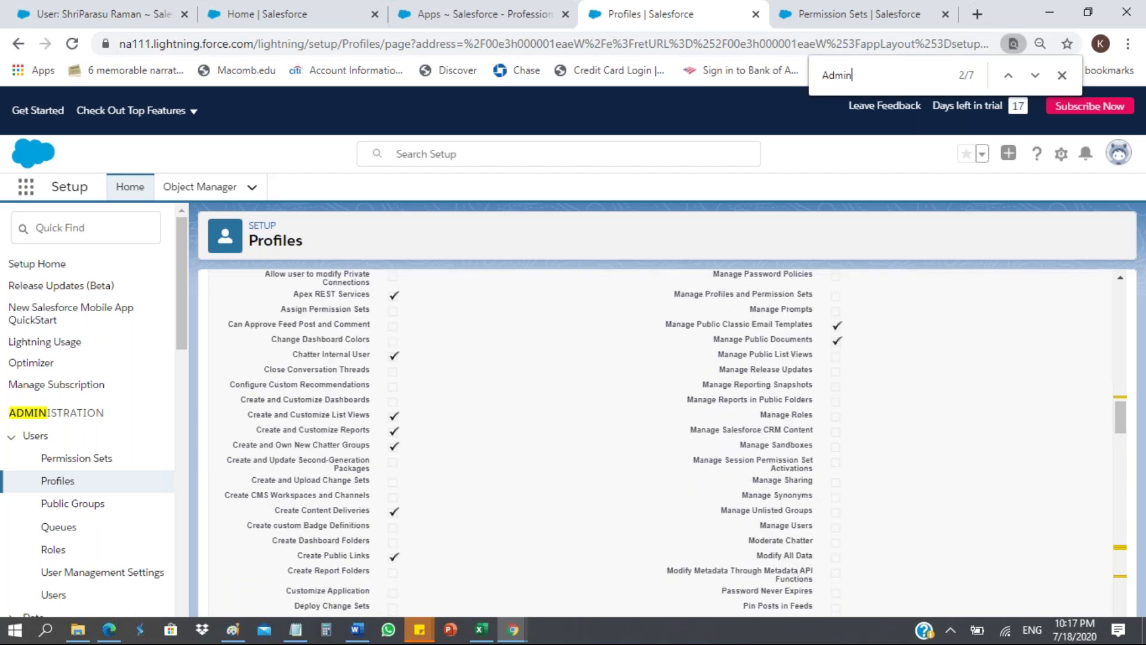
scroll(686, 532, down, 1)
scroll(907, 545, down, 1)
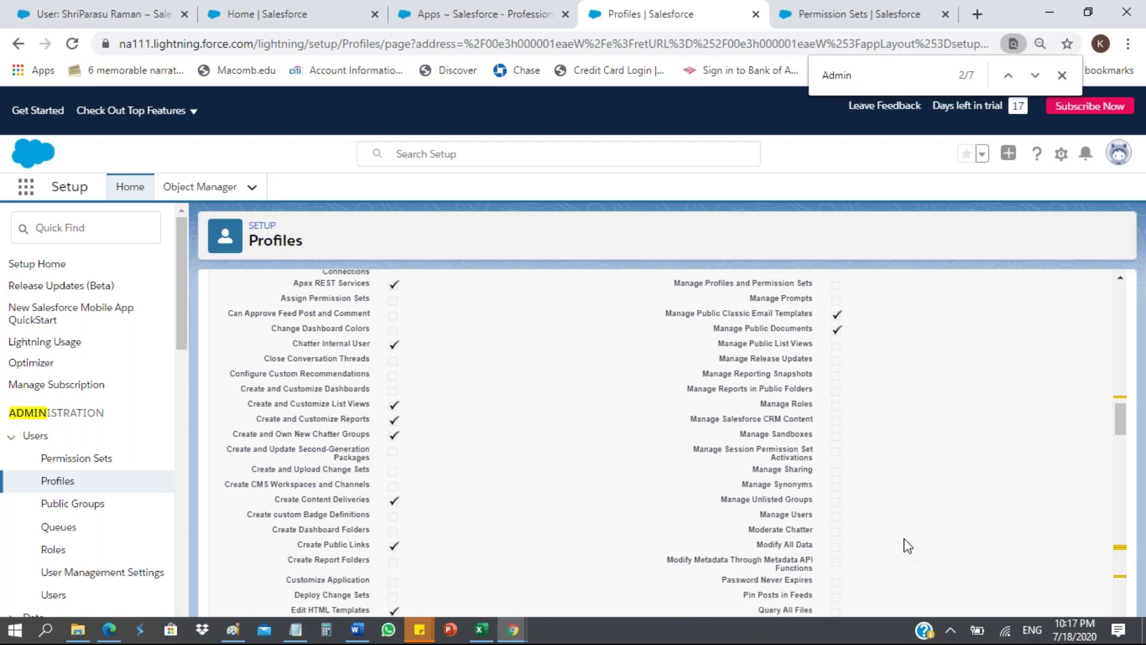
scroll(908, 545, down, 5)
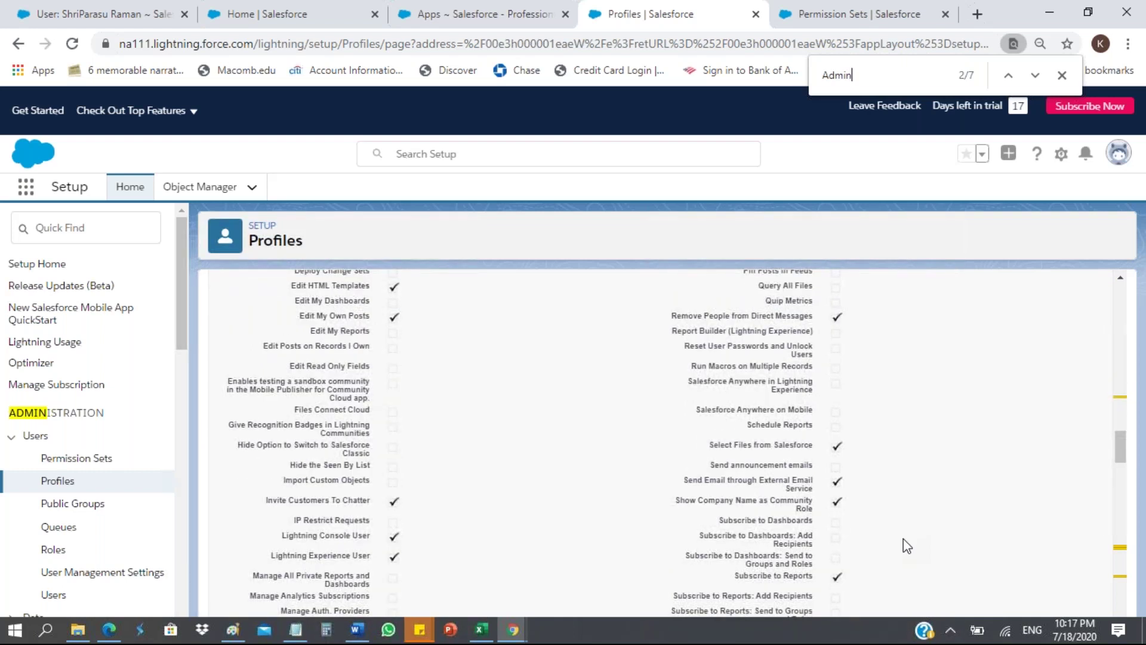
scroll(903, 538, down, 5)
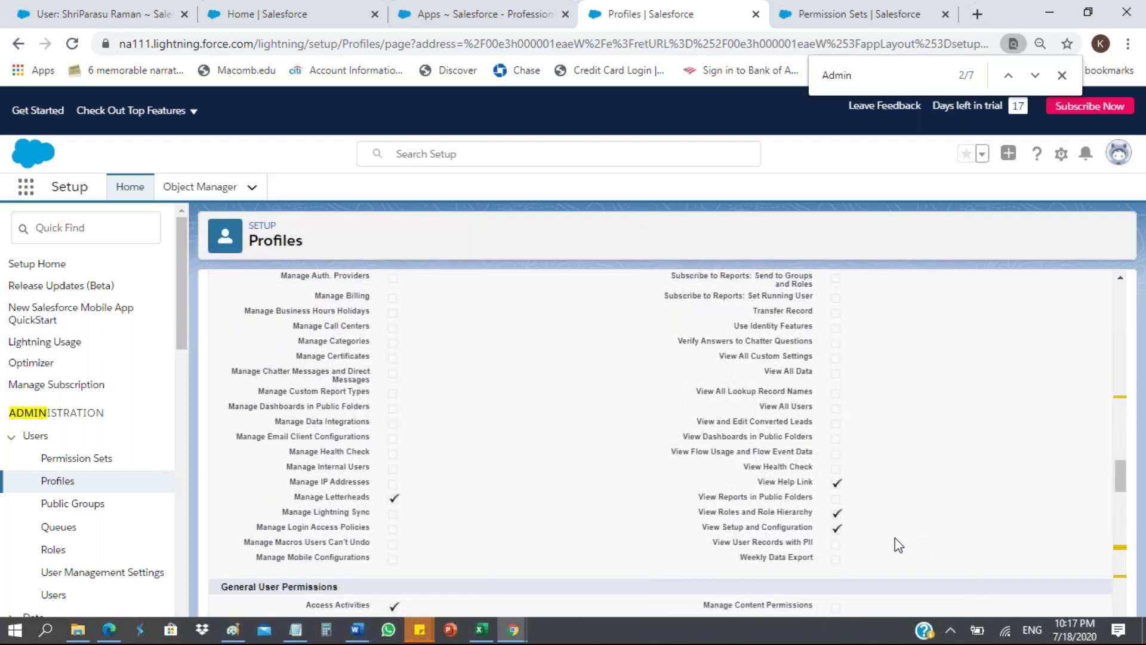
scroll(894, 537, down, 4)
Go back up the Administrative Permissions and highlight the Lightning Experience User and Select Files from Salesforce permission names
scroll(894, 536, up, 4)
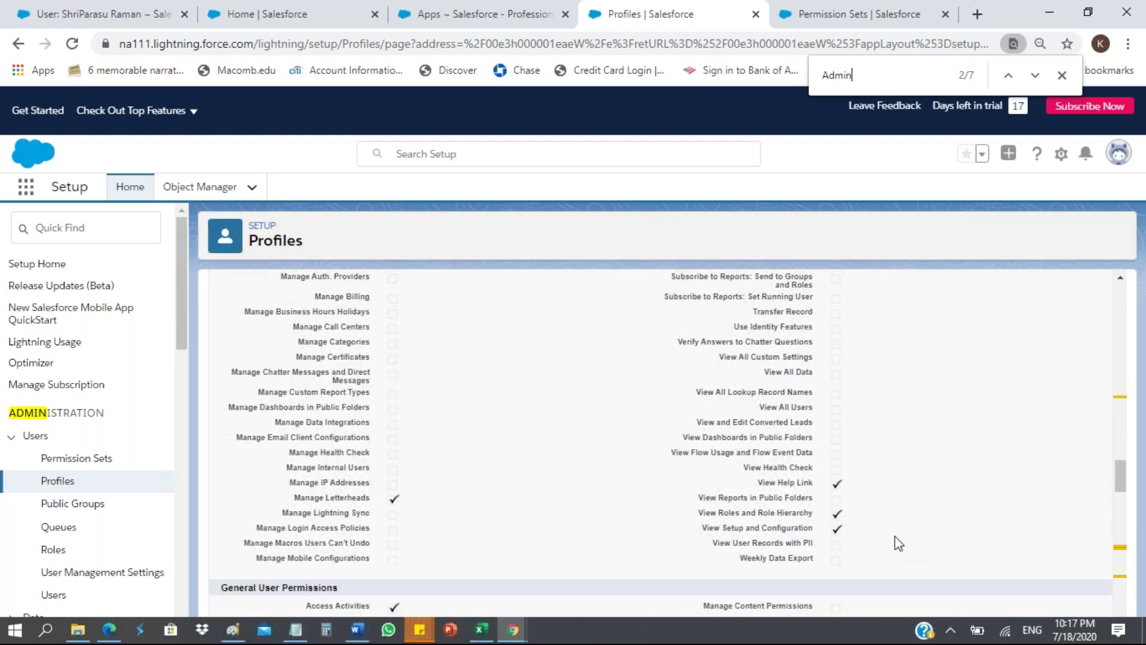
scroll(895, 537, up, 1)
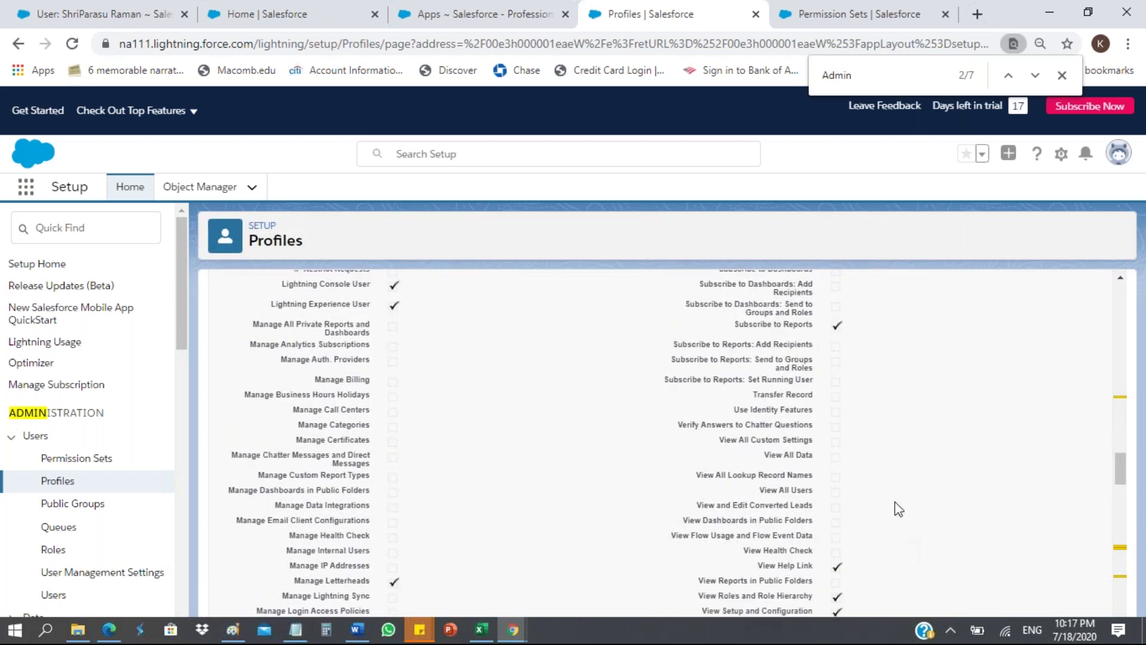
scroll(894, 509, up, 1)
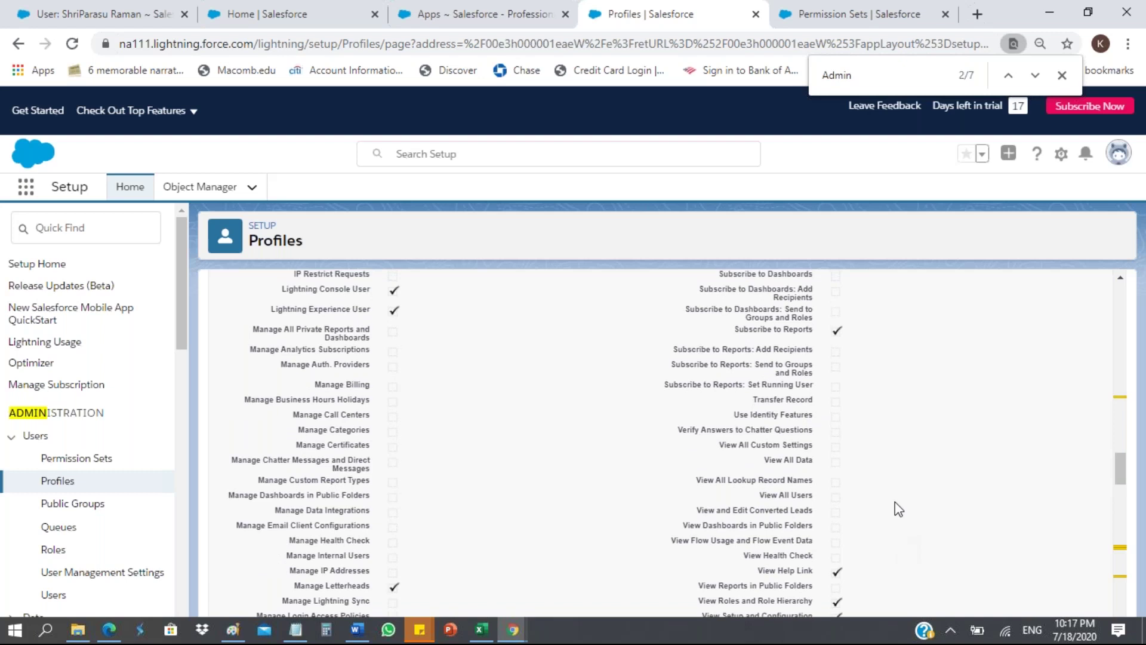
scroll(895, 501, up, 1)
scroll(894, 502, up, 1)
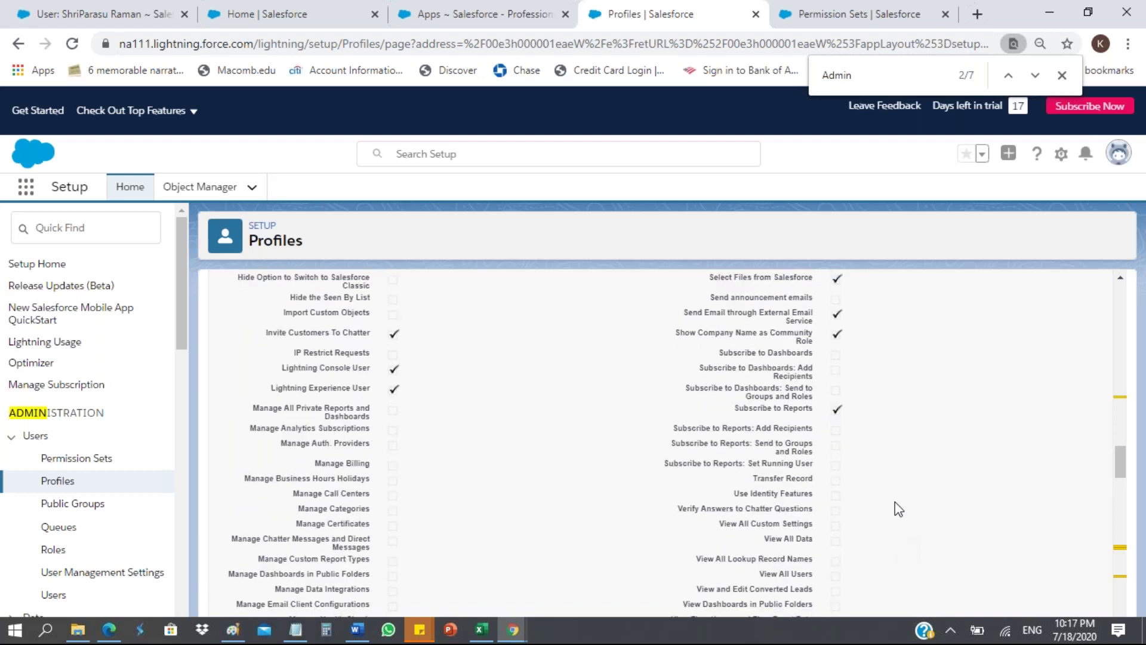
scroll(894, 502, up, 1)
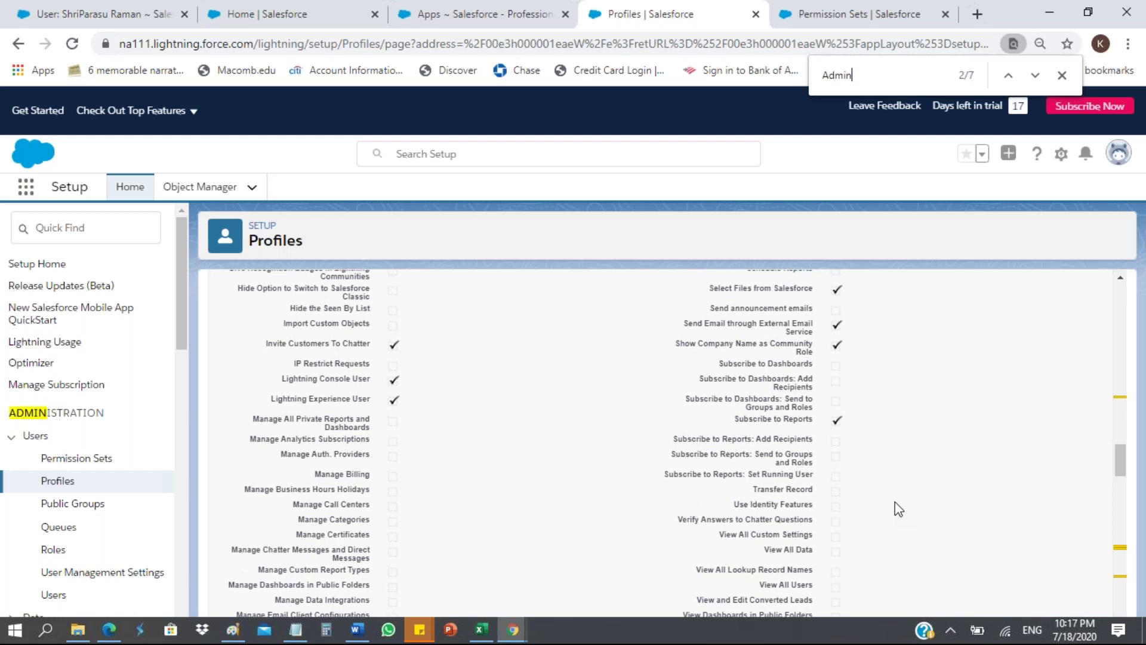
scroll(894, 502, up, 1)
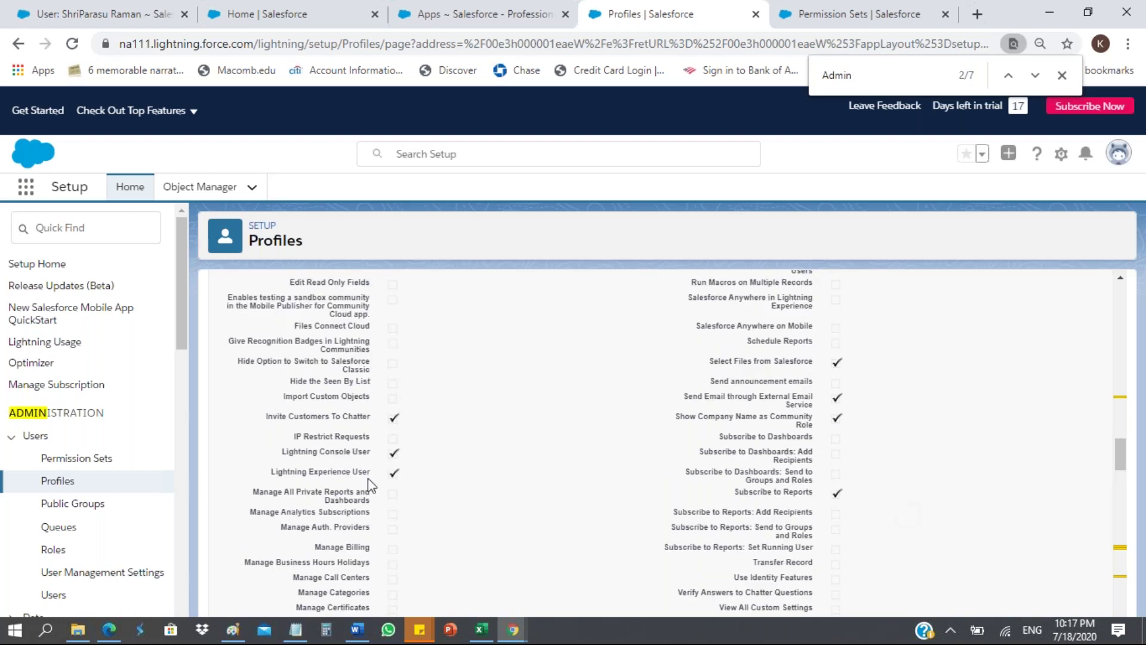
drag(272, 471, 360, 472)
drag(709, 361, 805, 365)
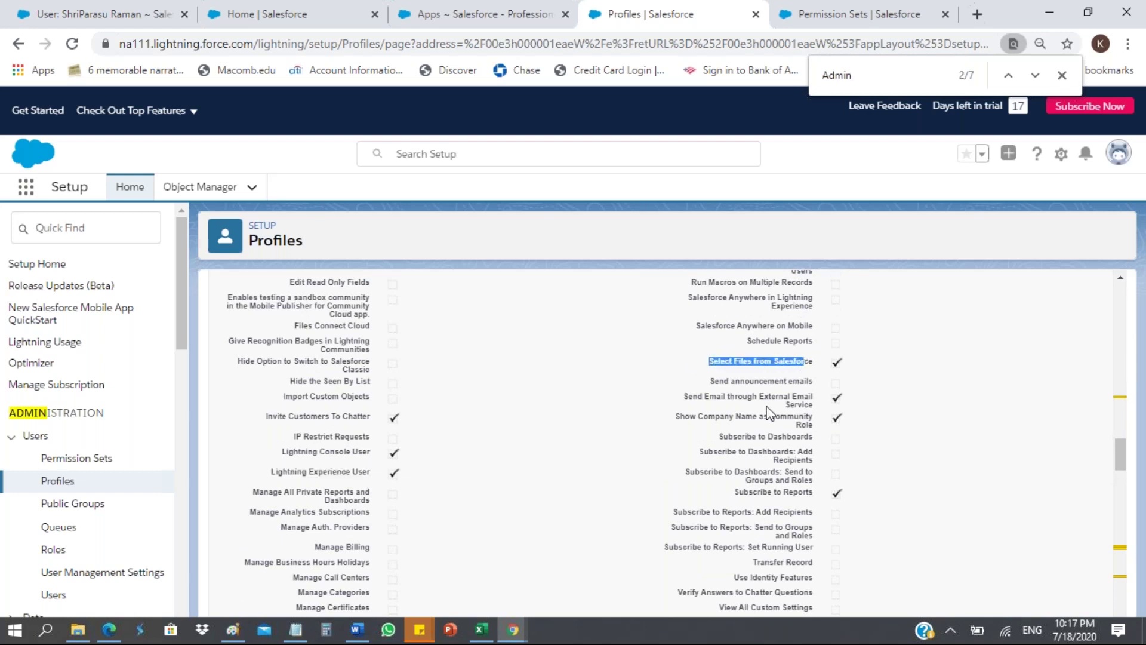
Review the Administrative Permissions again from the section heading down to the dashboard and report subscription permissions
scroll(757, 452, up, 1)
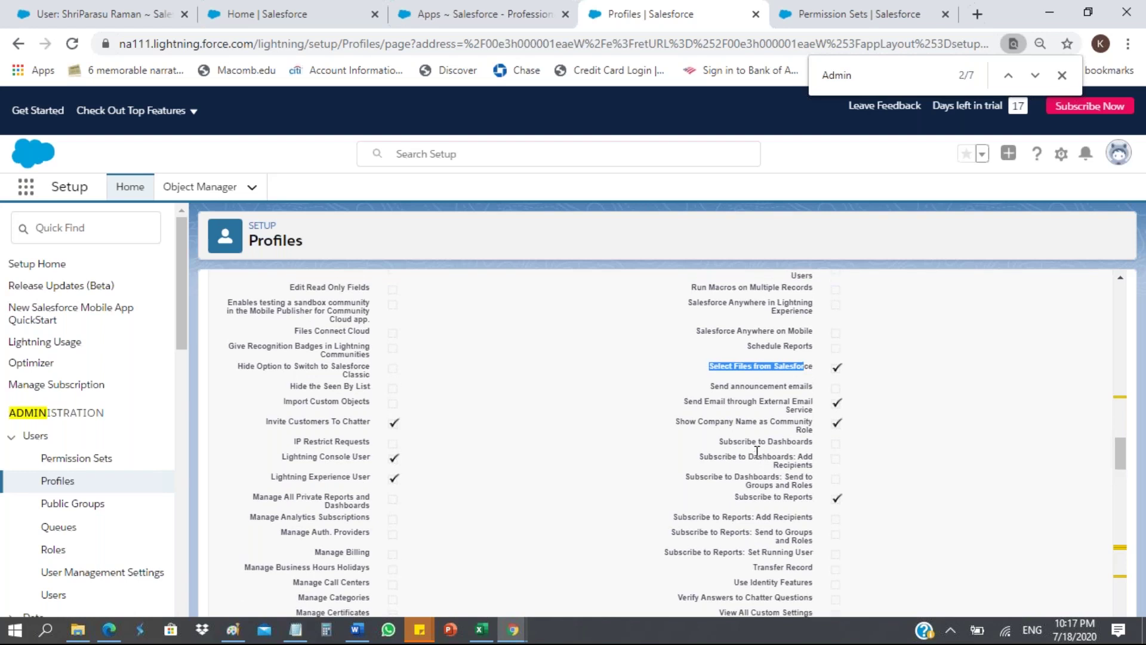
scroll(757, 452, up, 1)
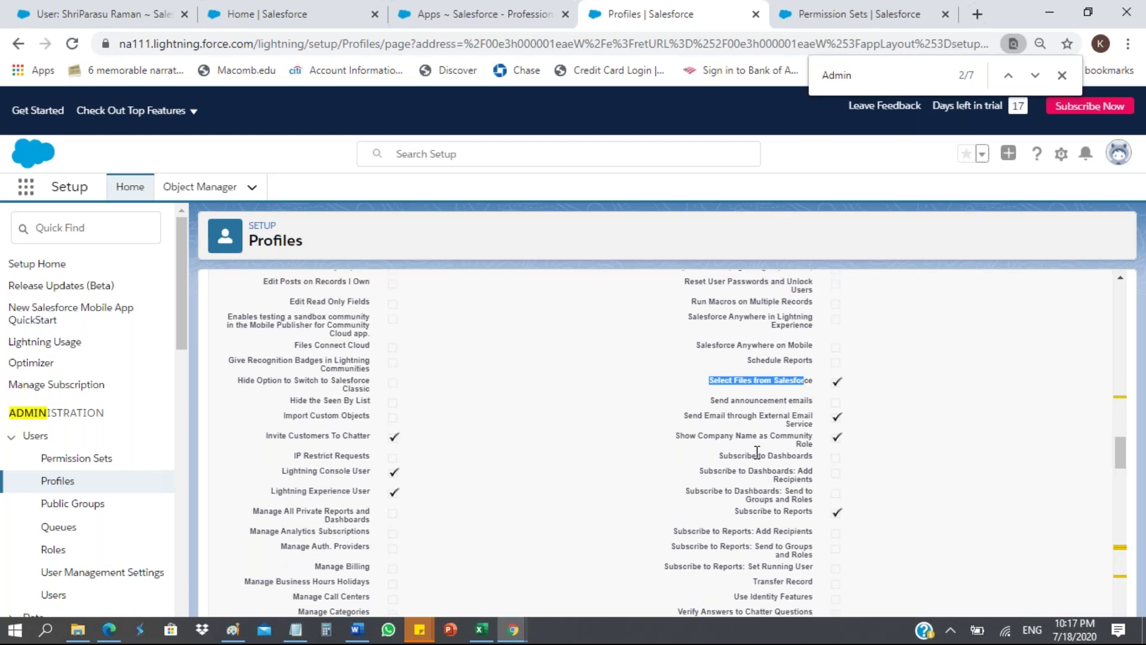
scroll(757, 452, up, 2)
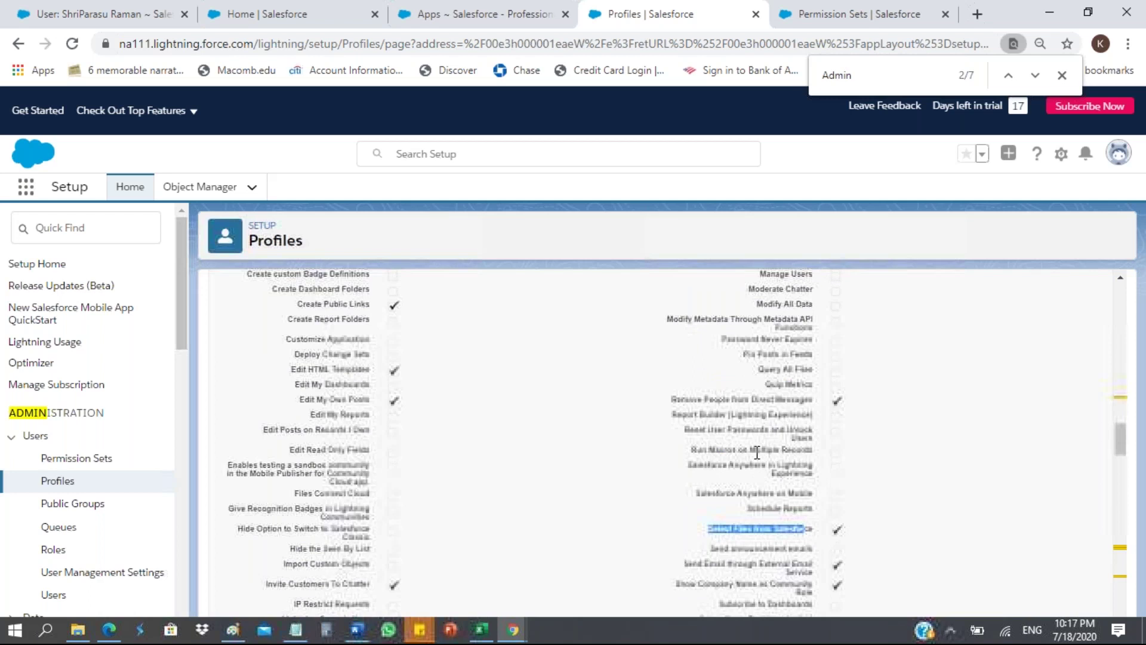
scroll(756, 452, up, 3)
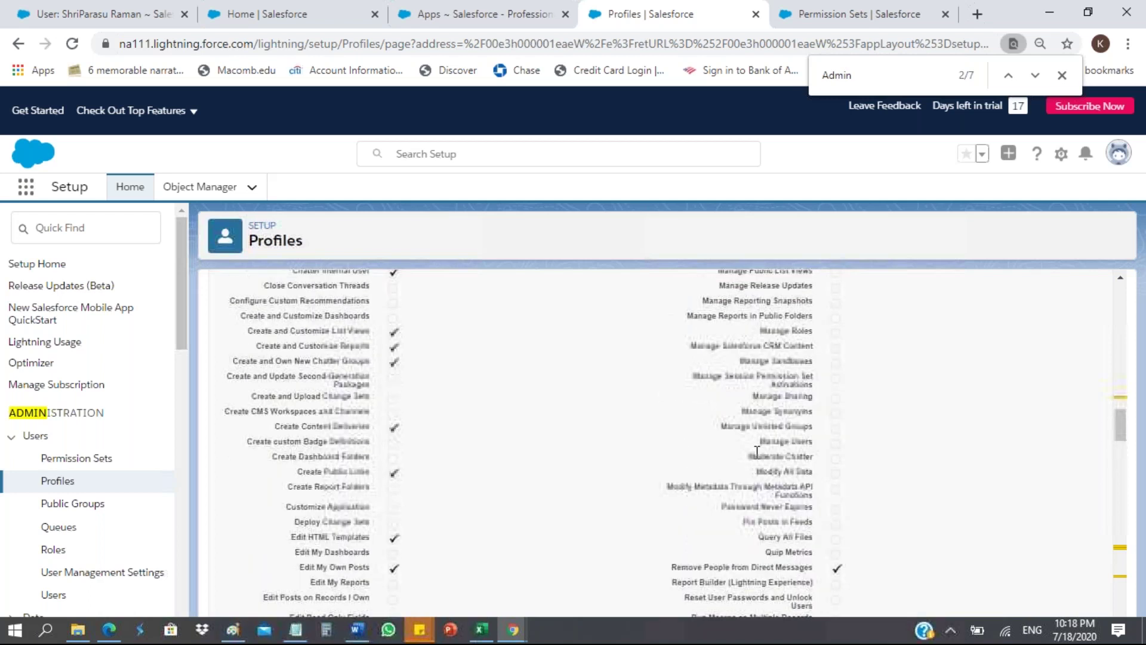
scroll(757, 452, up, 2)
scroll(757, 452, up, 2)
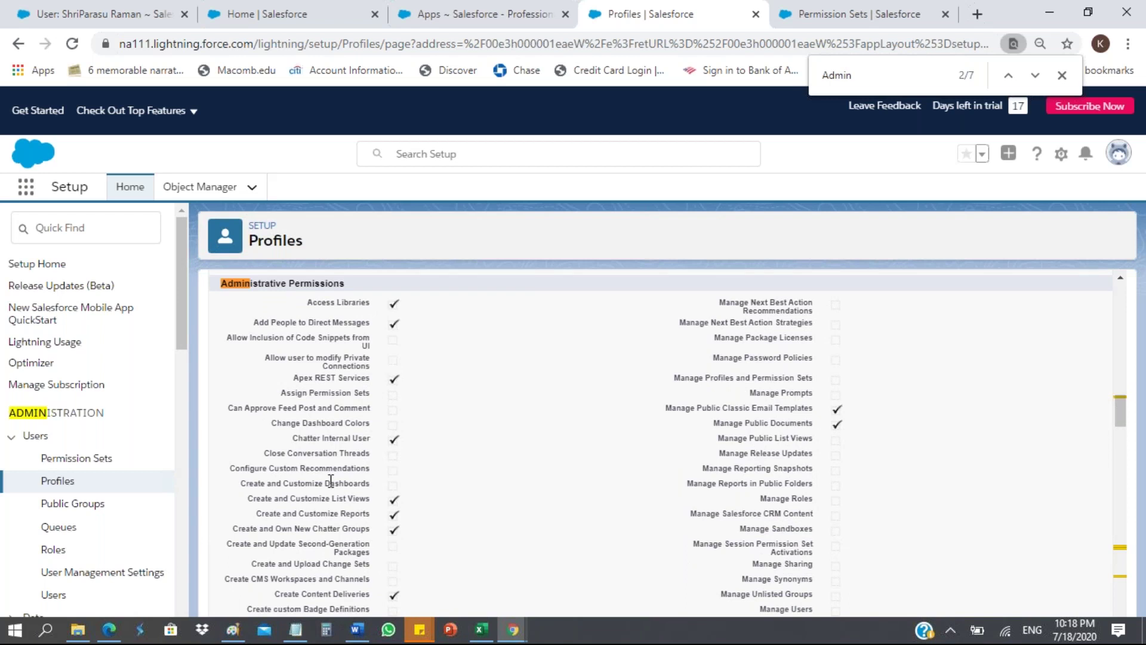
scroll(330, 481, down, 1)
scroll(331, 481, down, 4)
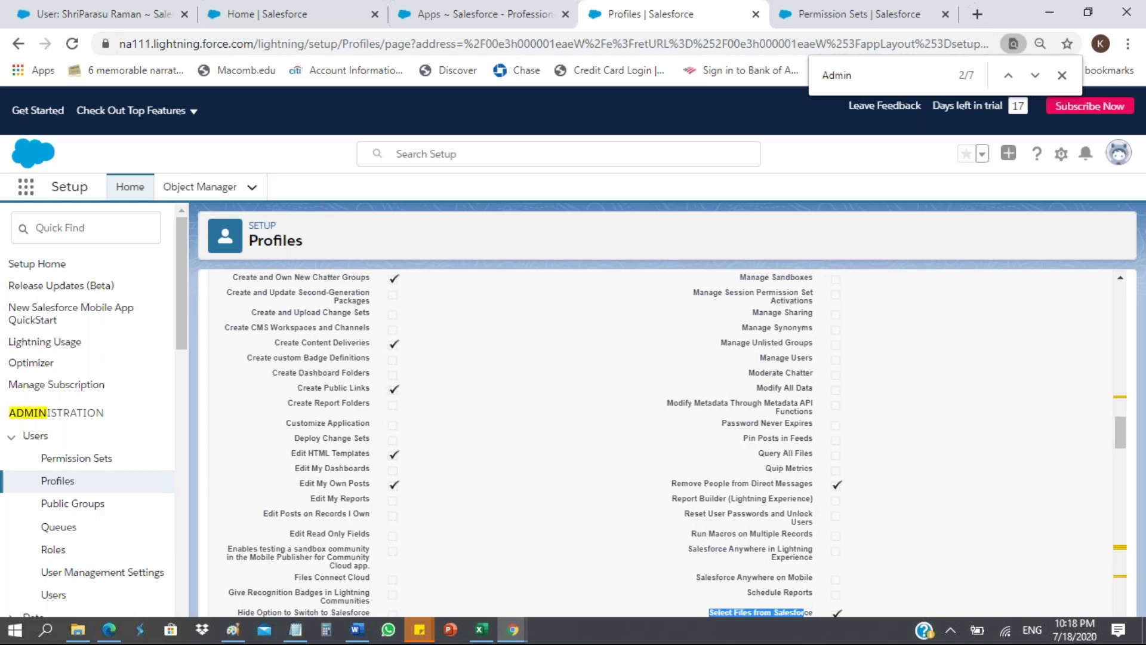
click(554, 484)
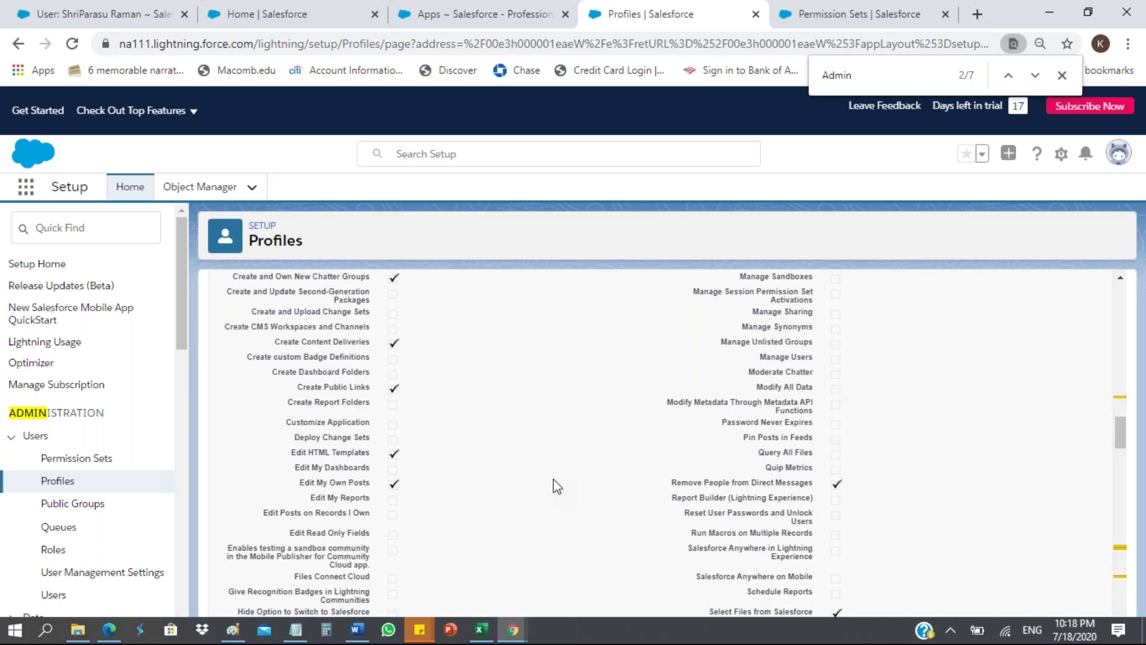
scroll(556, 486, down, 1)
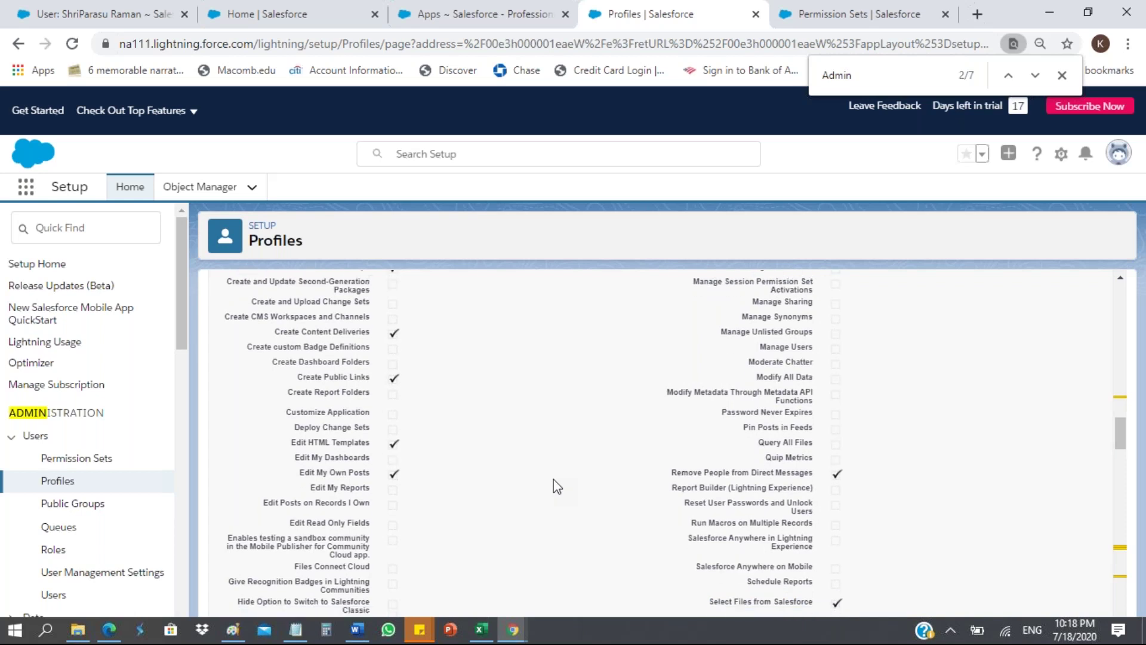
scroll(557, 486, down, 3)
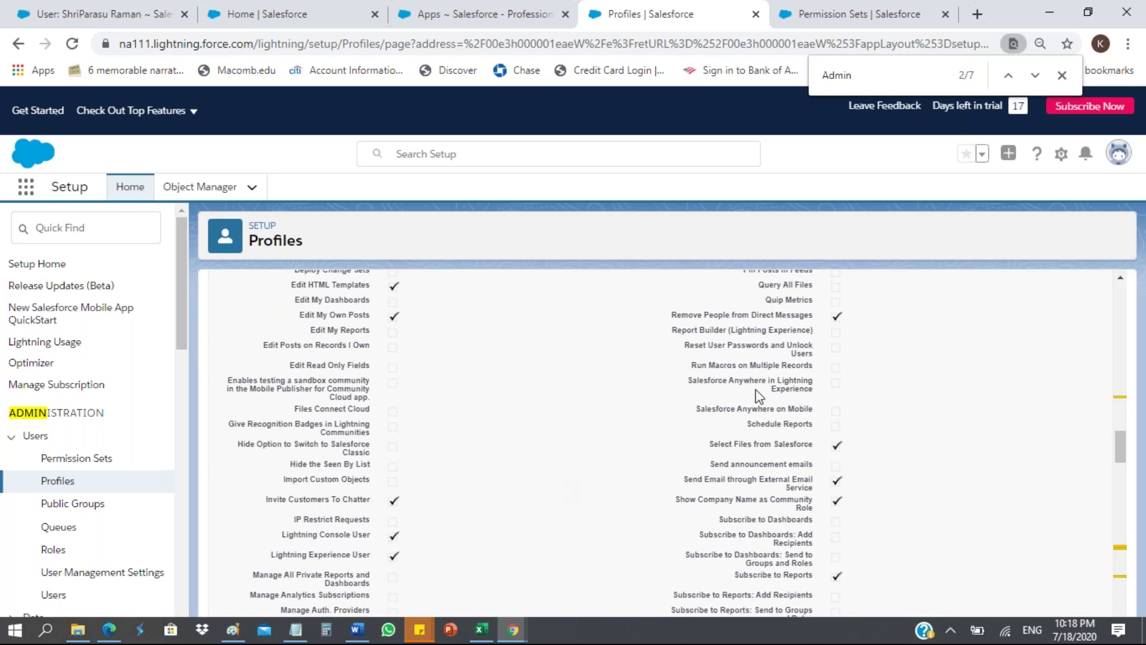
scroll(757, 396, down, 2)
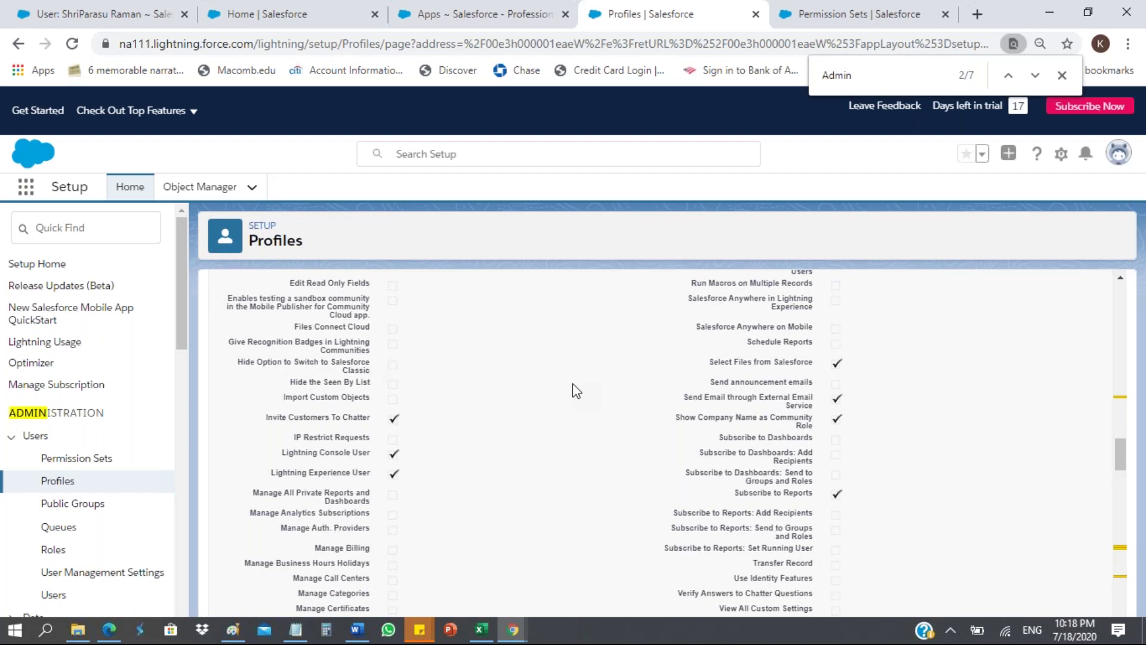
Return to the start of the Administrative Permissions and highlight the Manage Profiles and Permission Sets permission name
scroll(572, 384, up, 3)
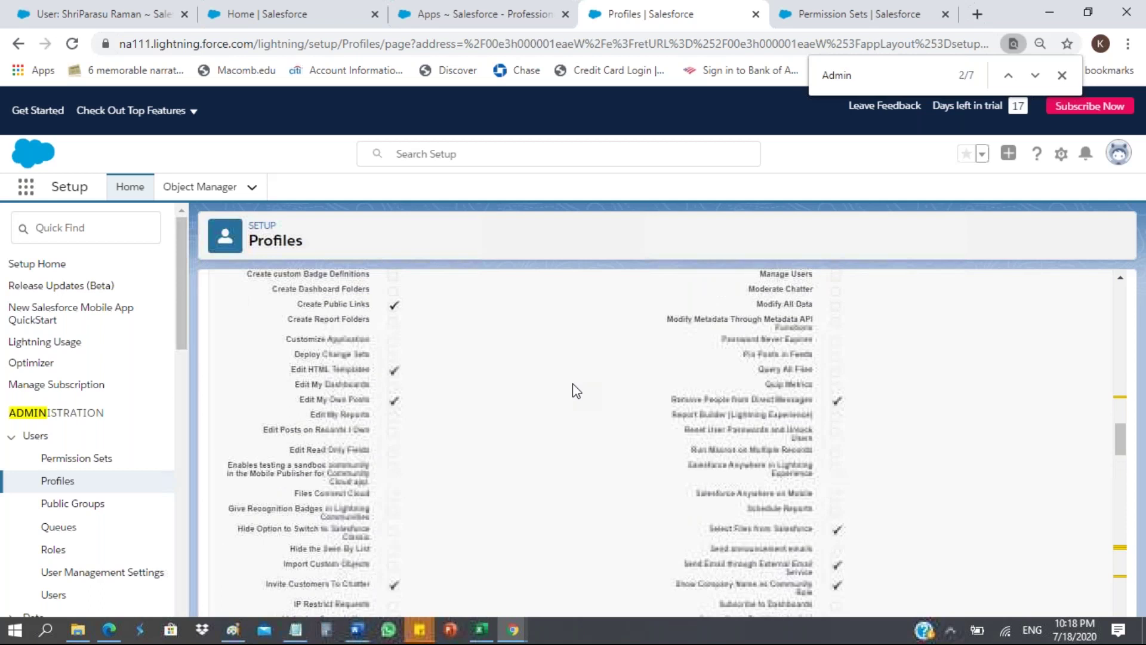
scroll(572, 383, up, 3)
scroll(571, 383, up, 2)
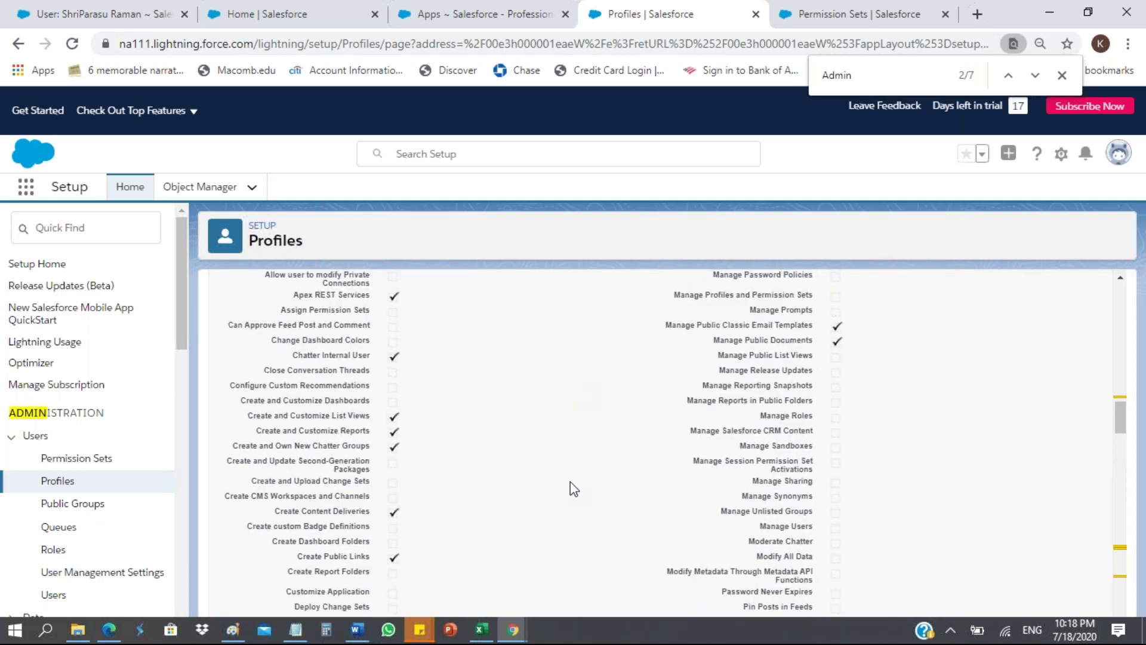
scroll(620, 438, up, 2)
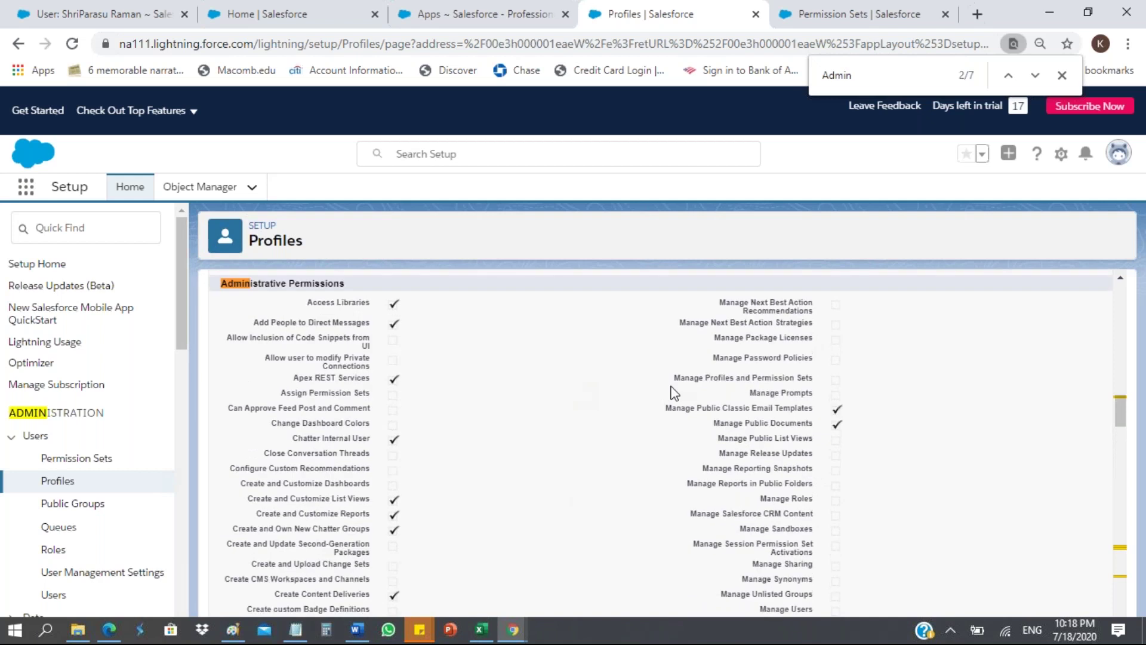
drag(672, 378, 814, 379)
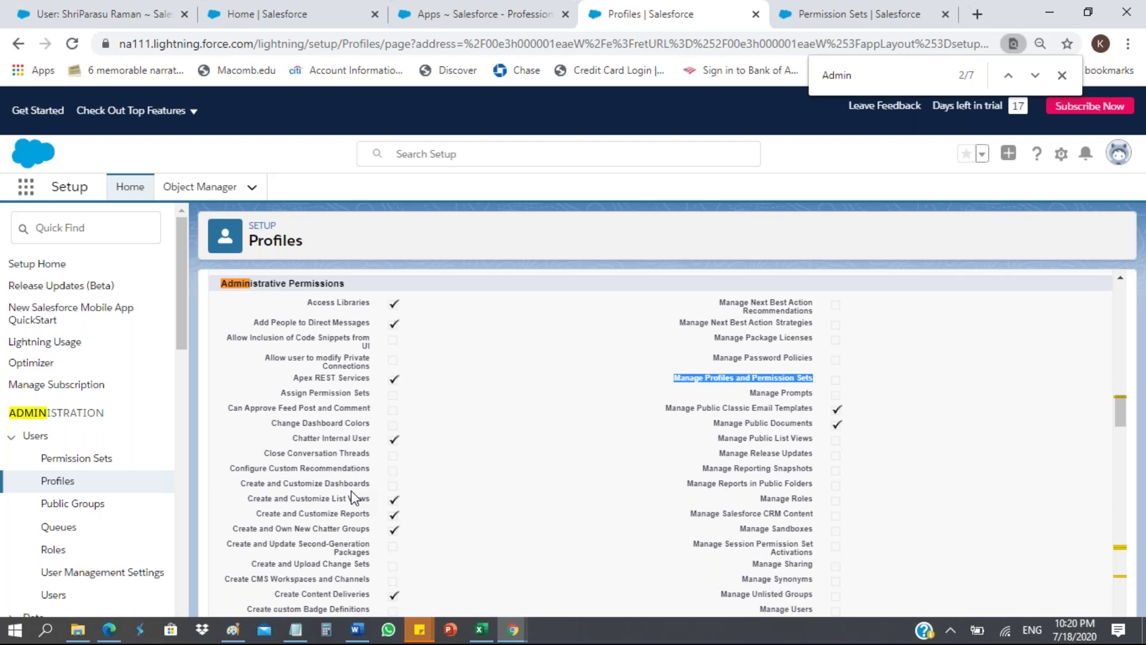
Find "modify" on the profile page and highlight the Modify All Data permission name
key(ctrl+f)
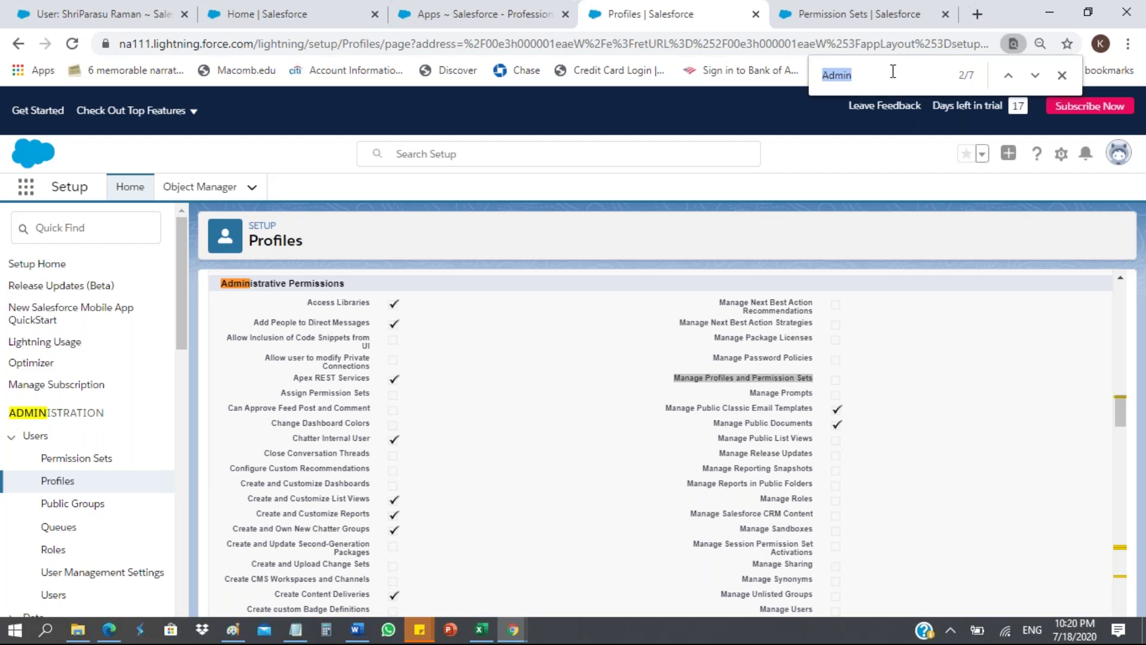
text(m)
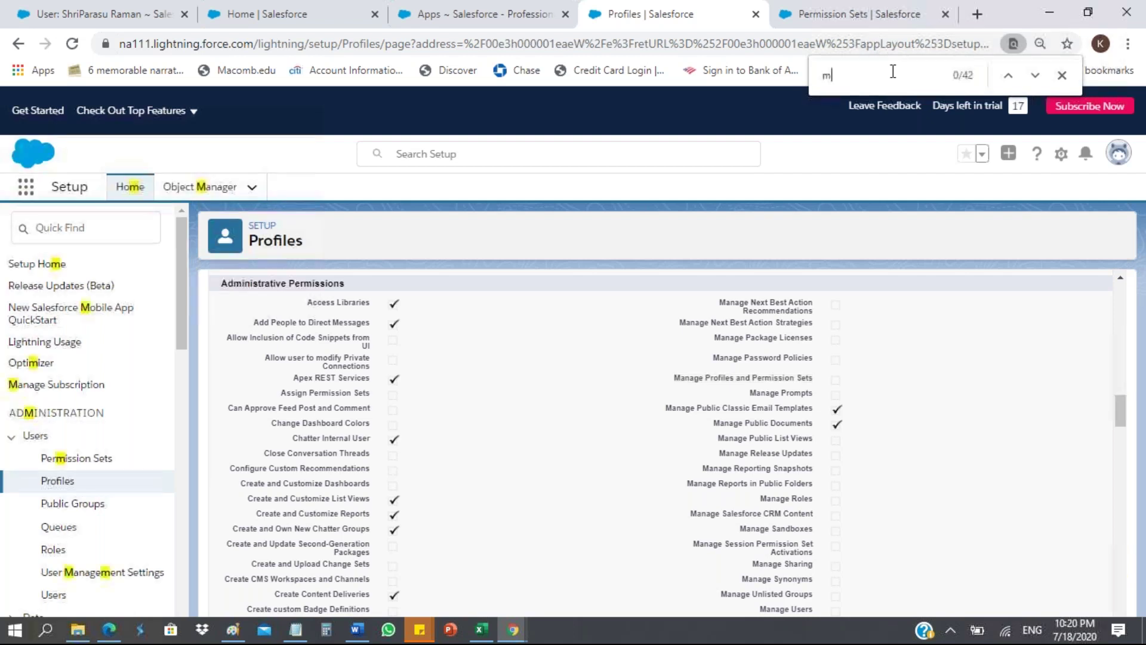
text(odify)
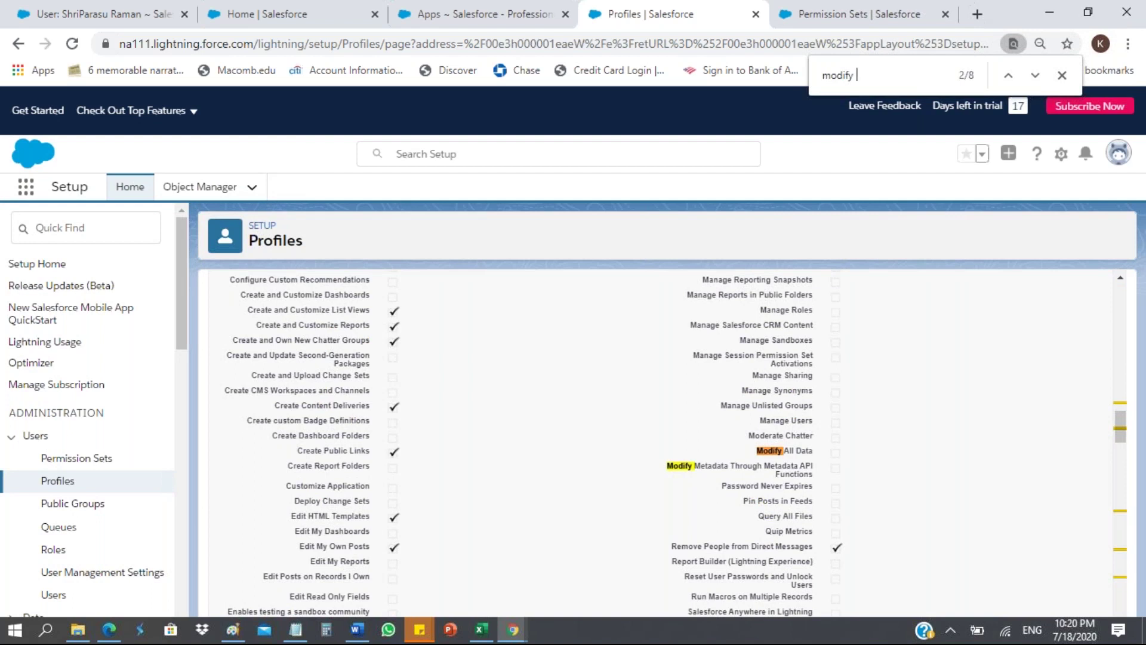
drag(756, 450, 811, 449)
Find "view all" on the profile page to locate the View All Data permission
key(ctrl+f)
text(v)
text(iew)
double_click(878, 76)
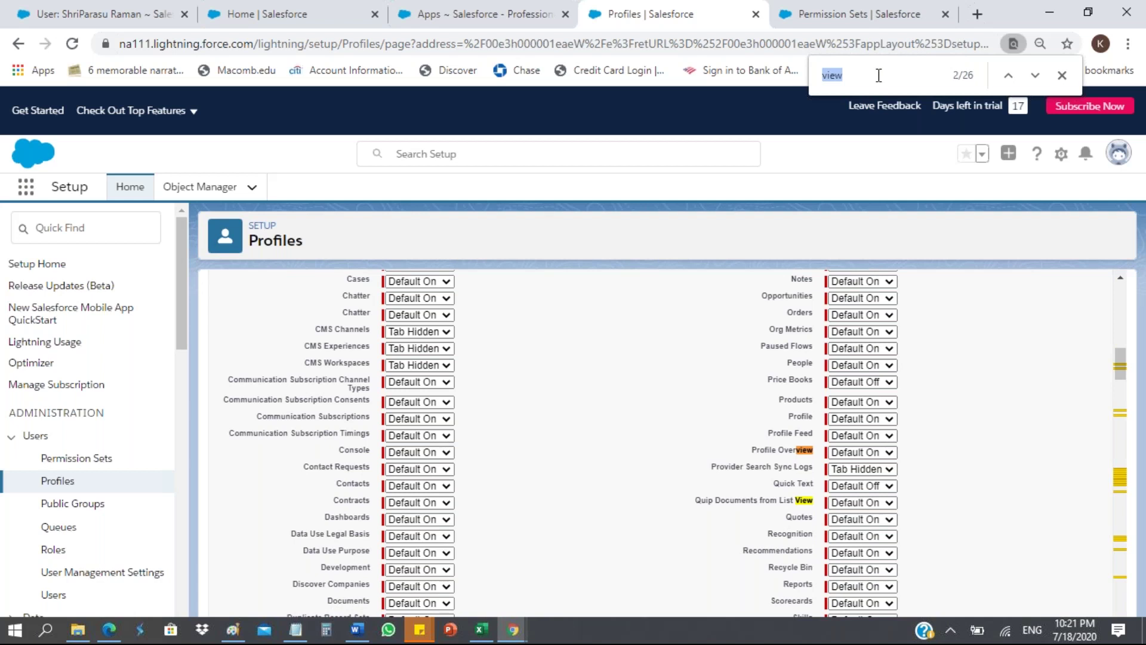
click(525, 322)
click(858, 74)
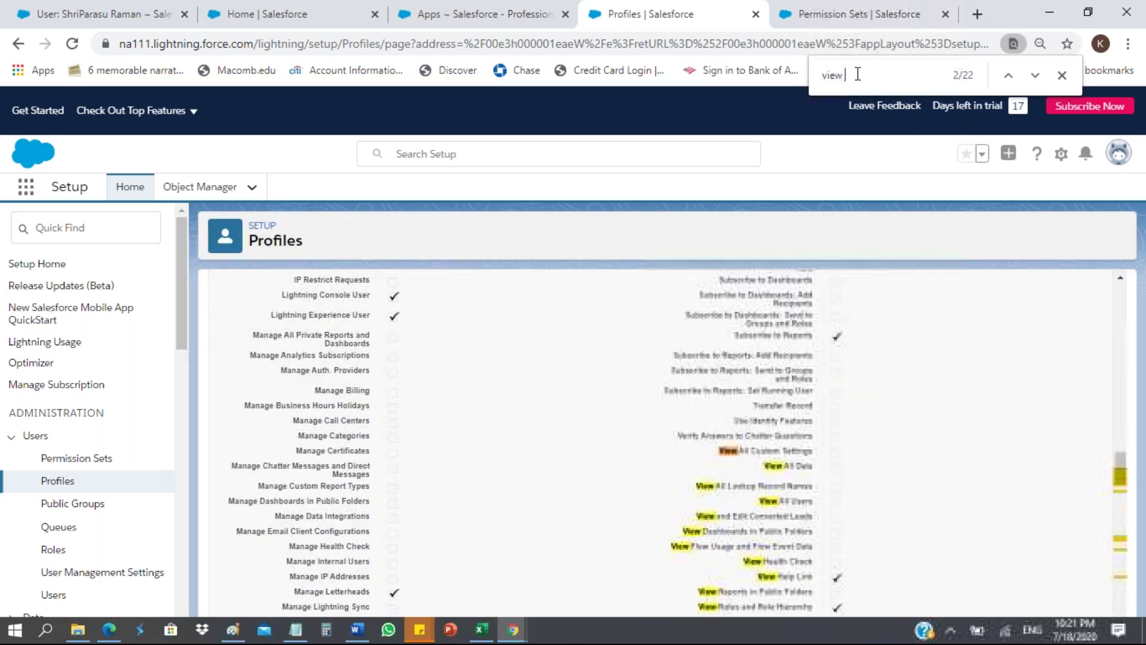
text(all)
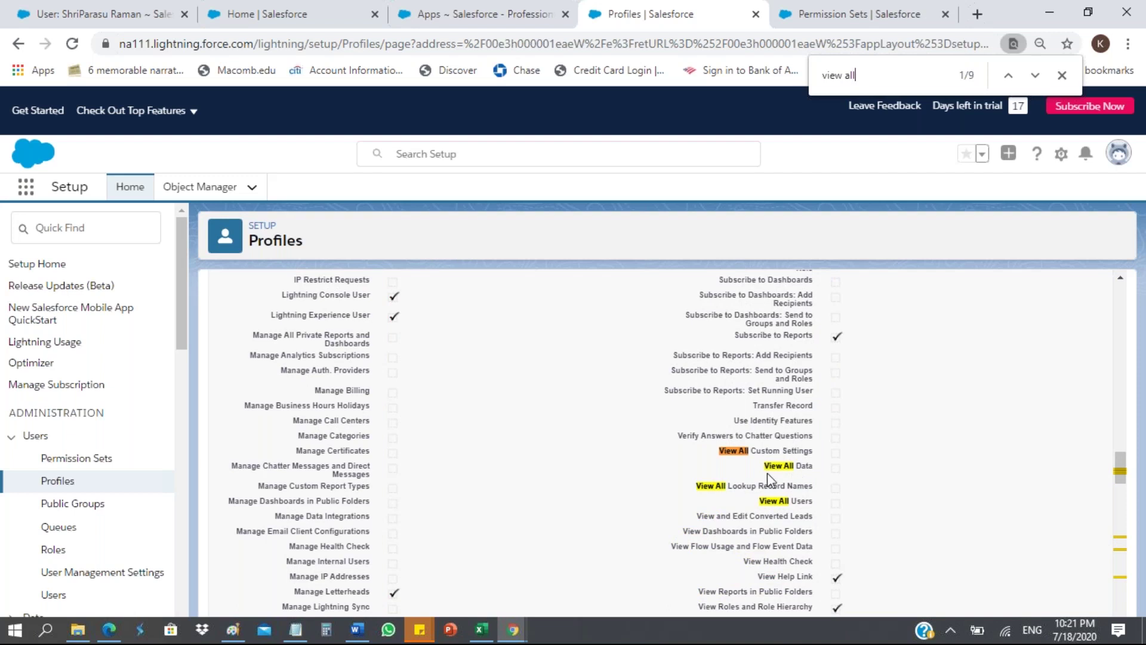
Highlight the View All Data permission name and review the surrounding Administrative Permissions down to the General User Permissions heading
drag(764, 466, 813, 466)
drag(273, 485, 366, 501)
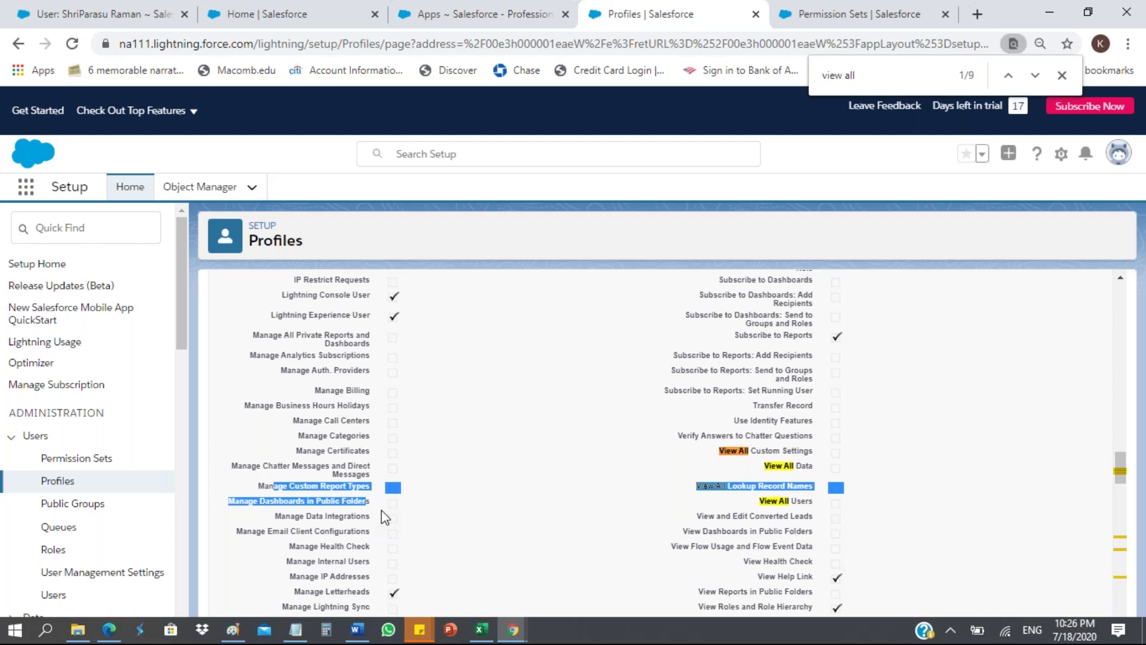
click(654, 508)
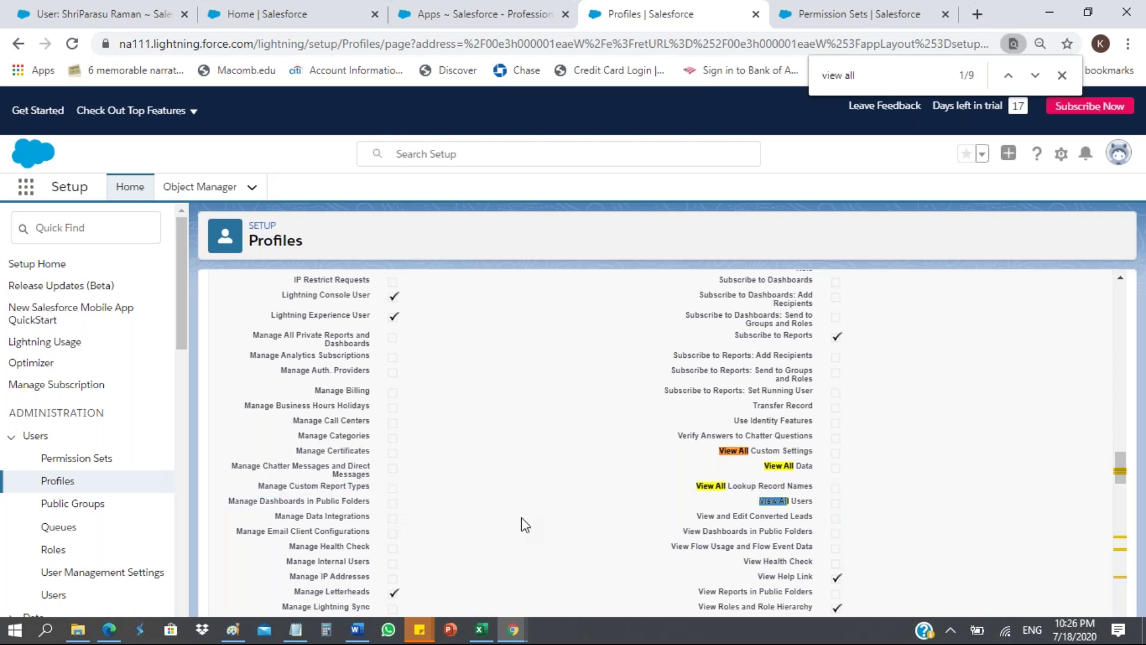
scroll(524, 524, down, 1)
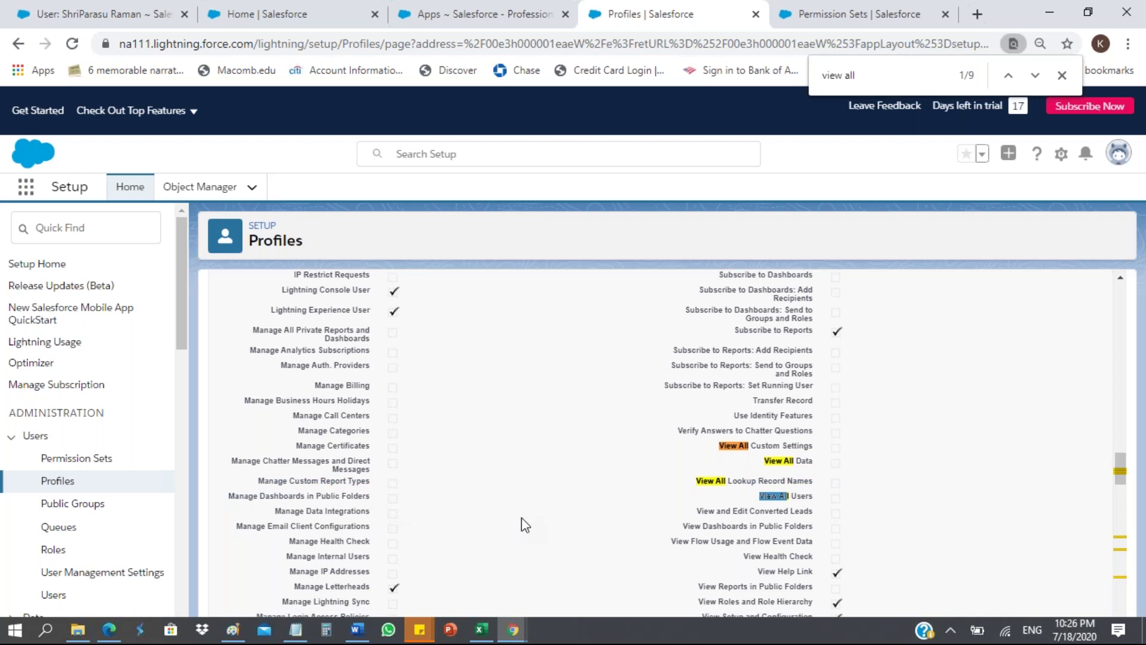
scroll(525, 524, down, 1)
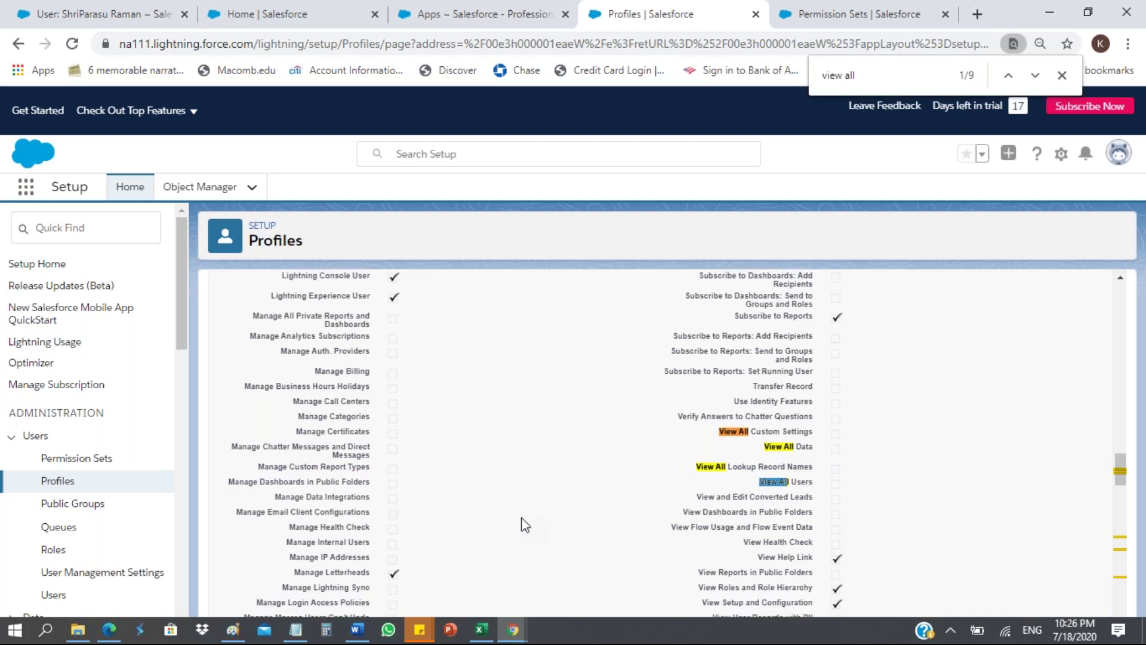
scroll(657, 555, down, 1)
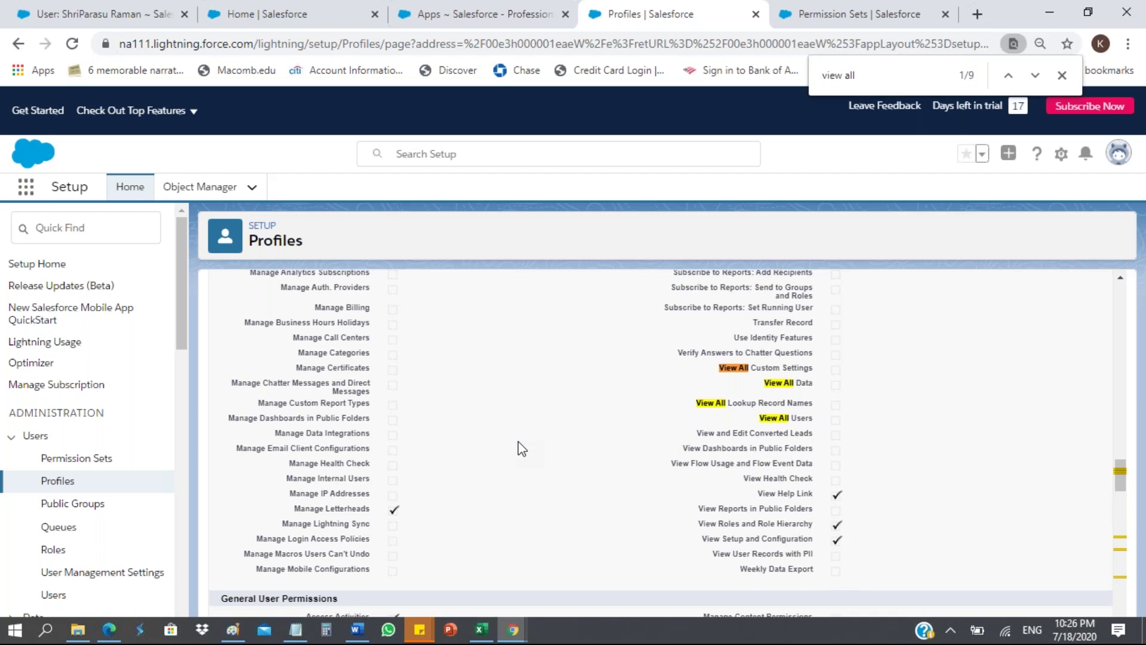
scroll(521, 449, up, 3)
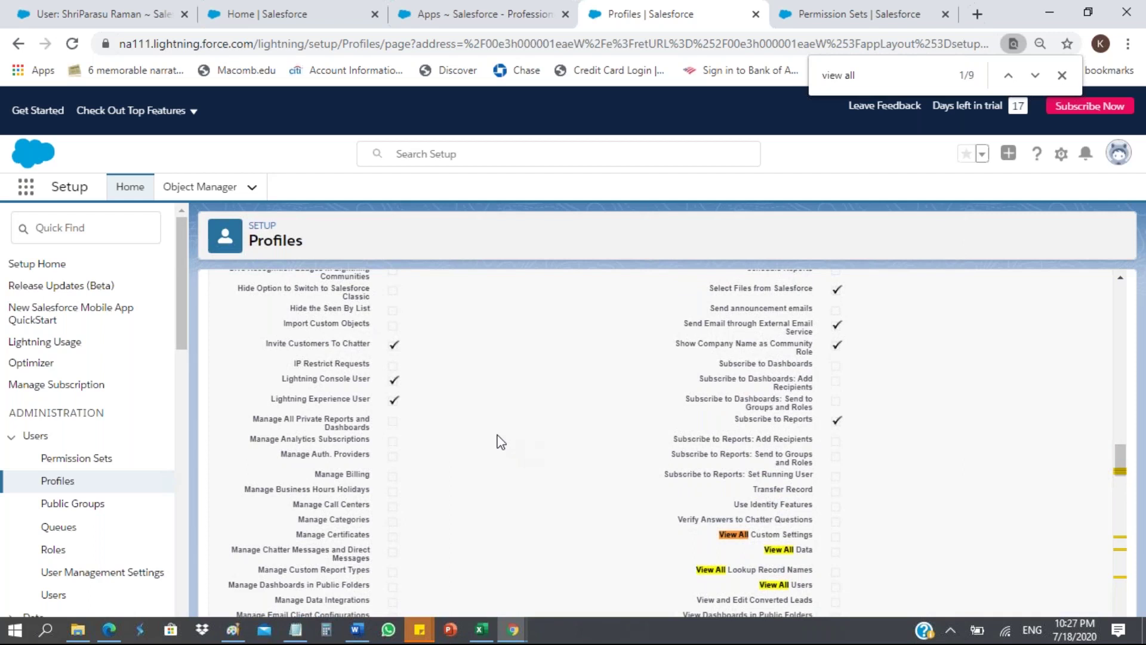
scroll(501, 442, up, 1)
scroll(500, 442, up, 1)
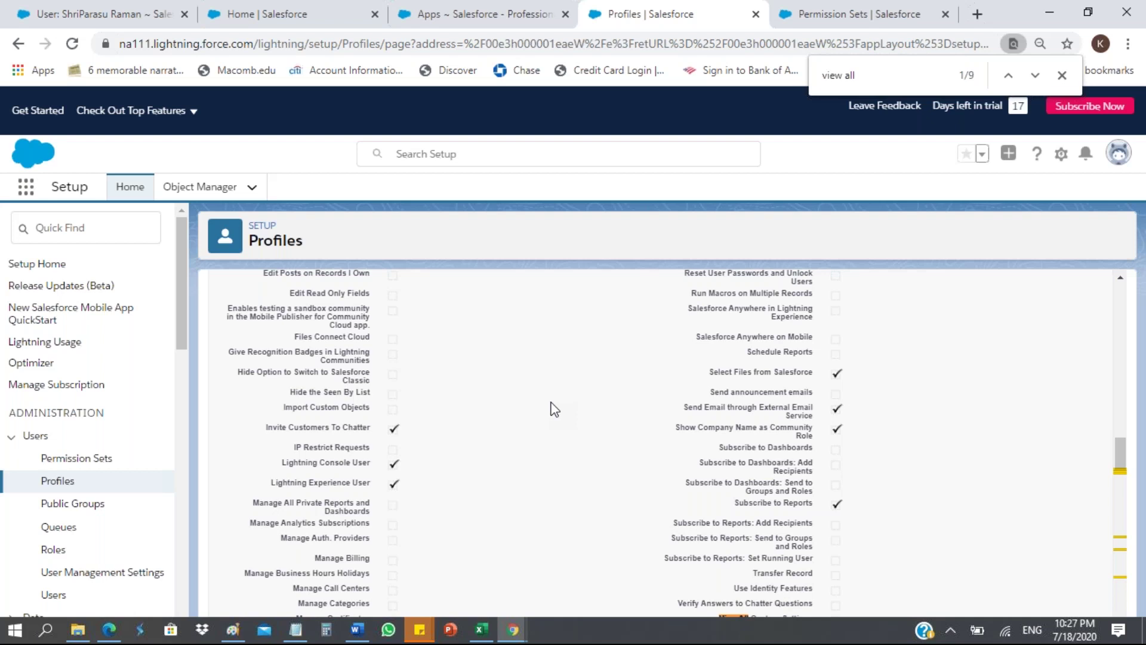
Switch to the Salesforce Classic user page and open the list of user profiles from the Manage Users setup
click(90, 18)
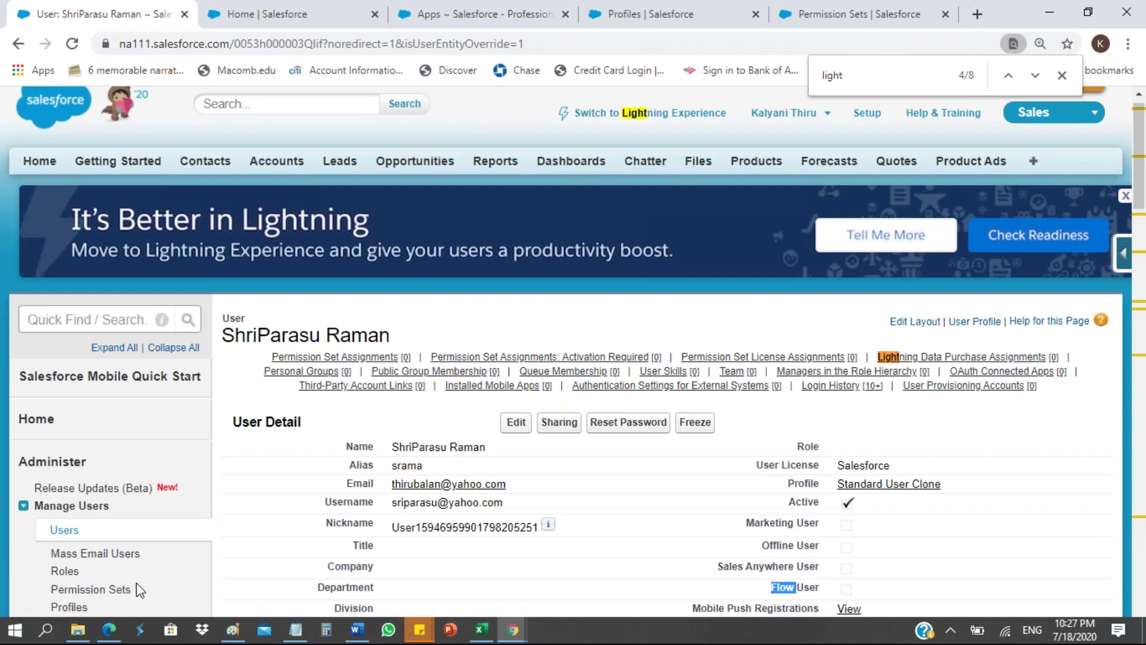
click(71, 607)
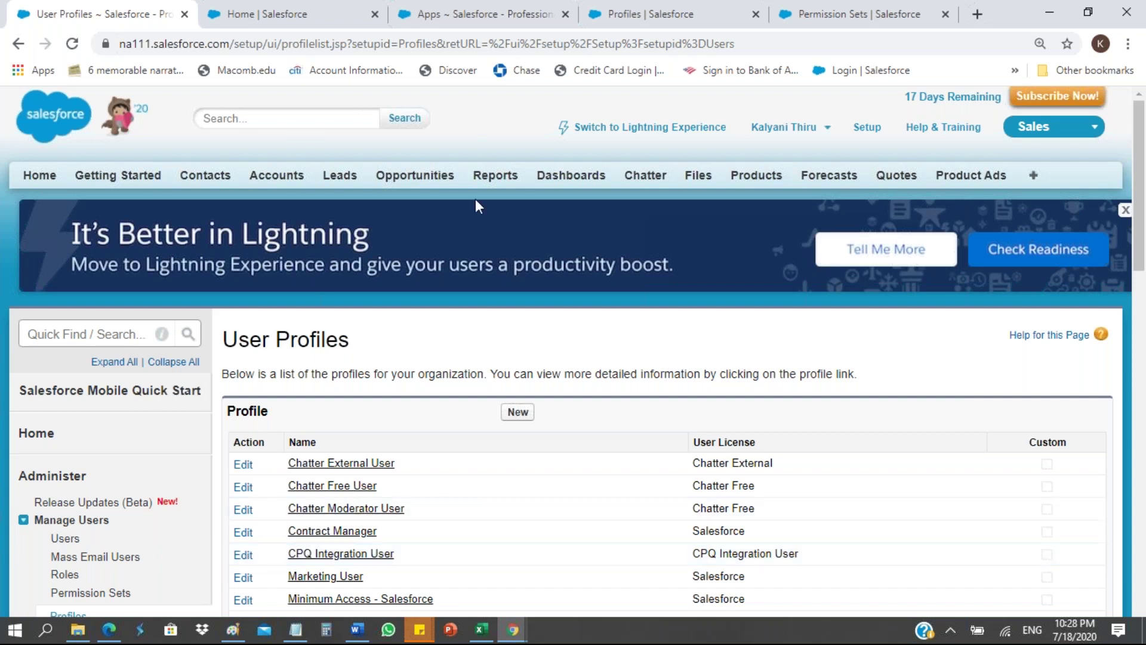
Return to the Lightning profile page and examine the Administrative Permissions leading down to the View All entries
click(635, 15)
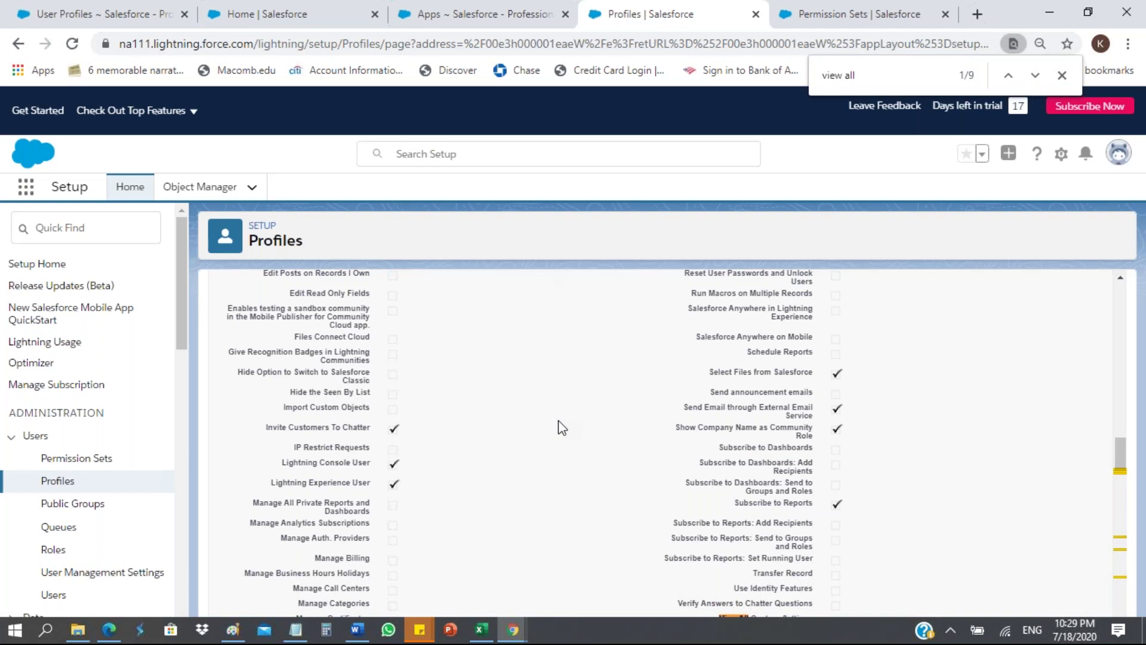
scroll(561, 427, down, 1)
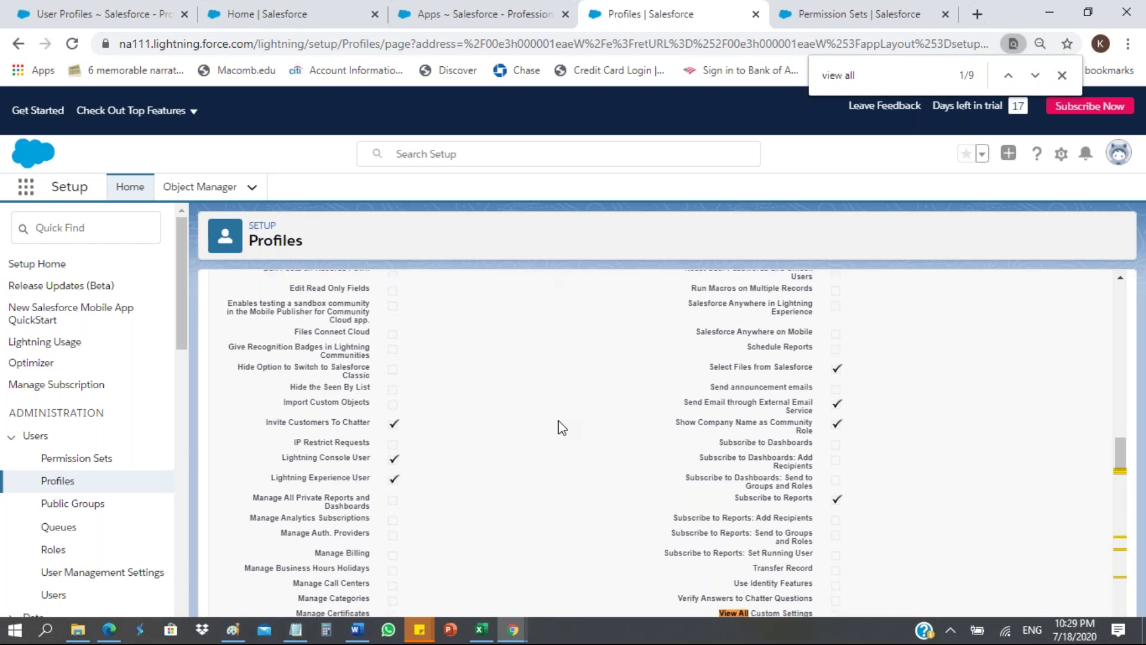
scroll(561, 428, down, 1)
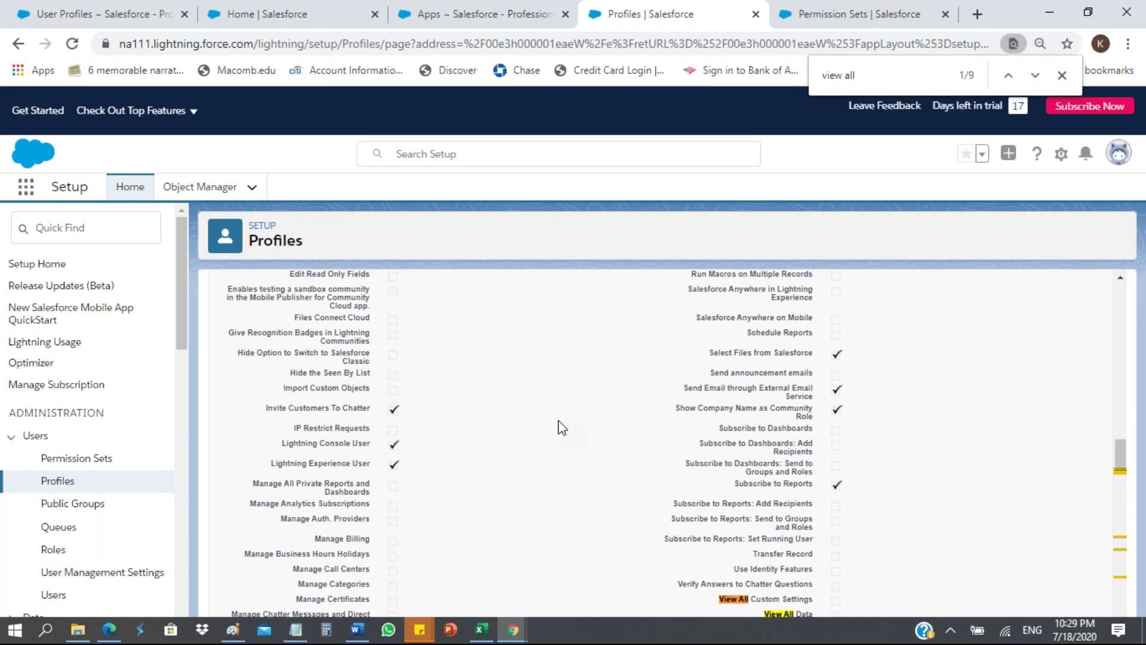
scroll(334, 320, down, 1)
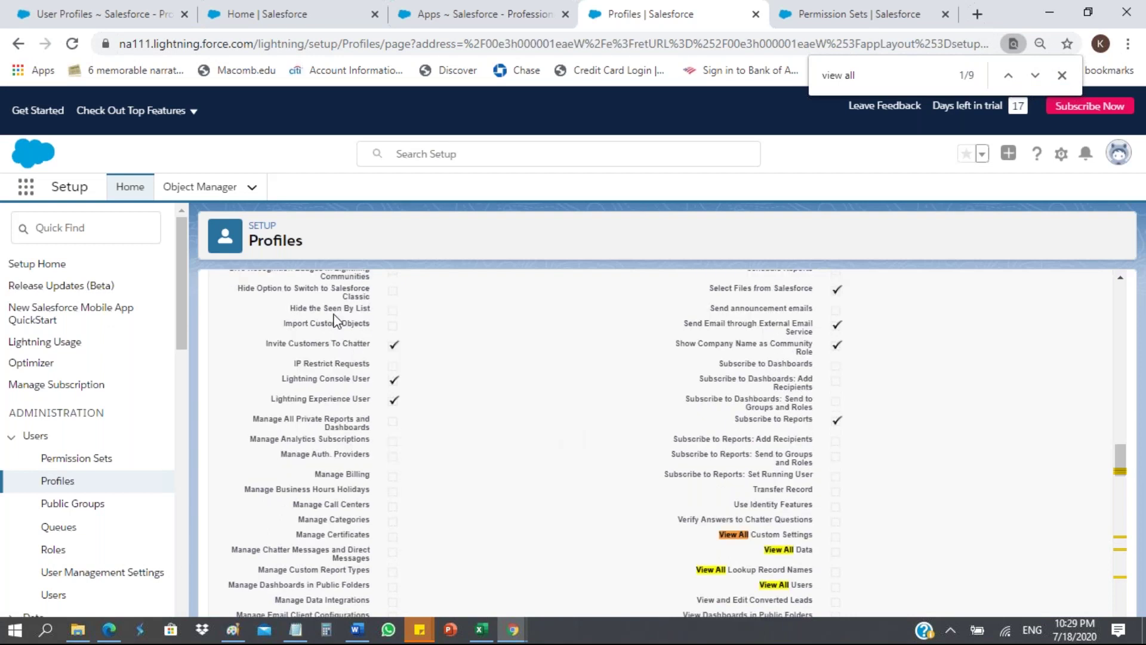